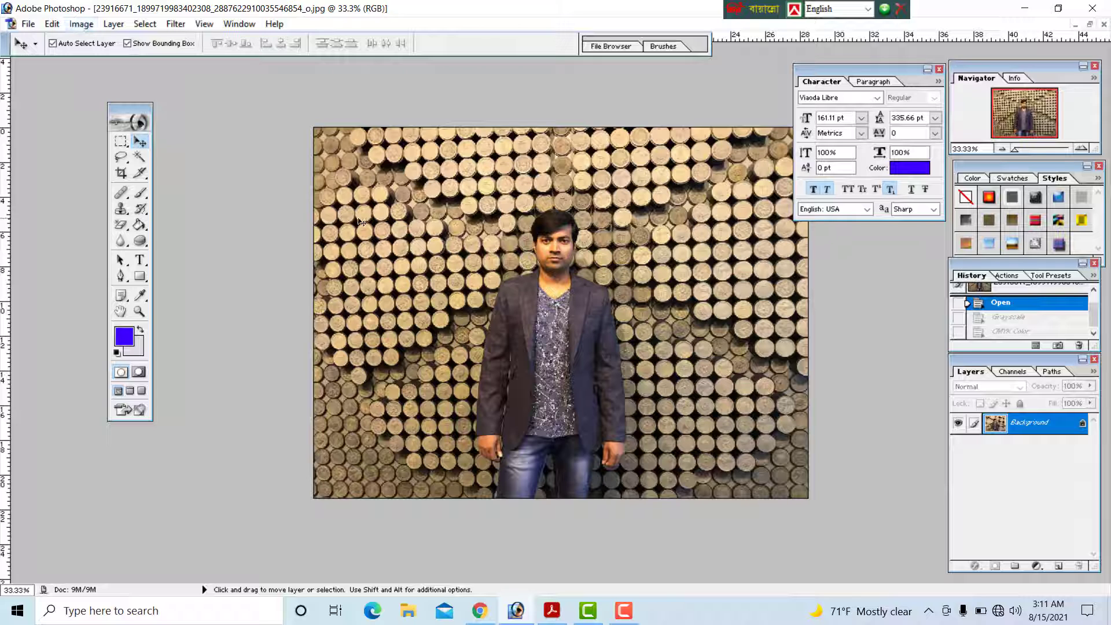
Return to the standard screen view and close the open photo without saving its changes.
{"action": "key", "text": "f"}
{"action": "key", "text": "f"}
{"action": "key", "text": "f"}
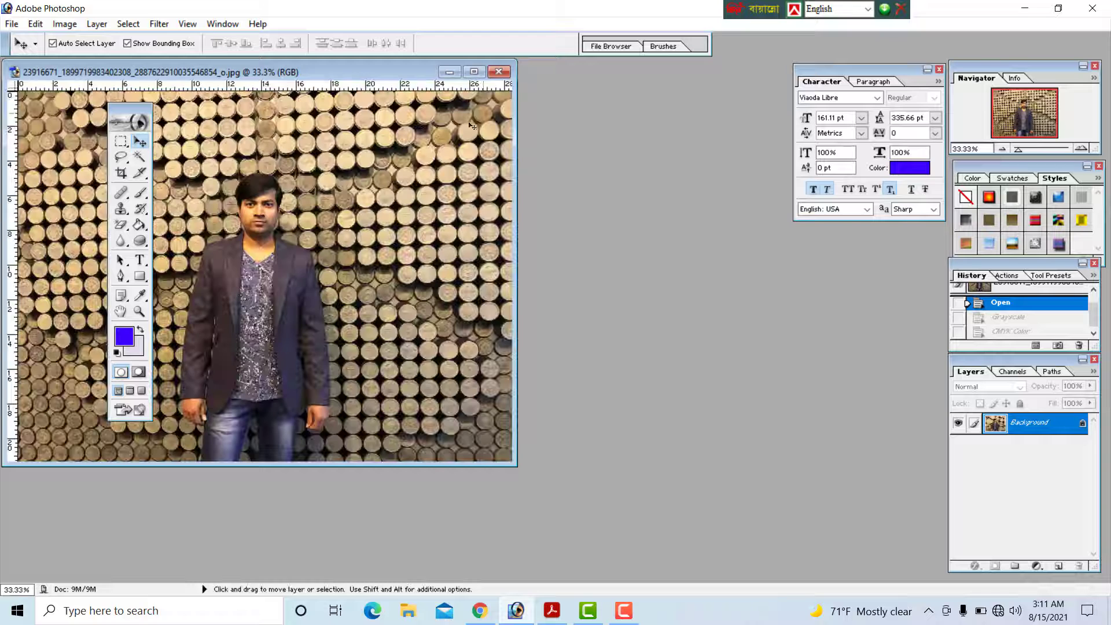
{"action": "left_click", "coordinate": [498, 71]}
{"action": "left_click", "coordinate": [585, 235]}
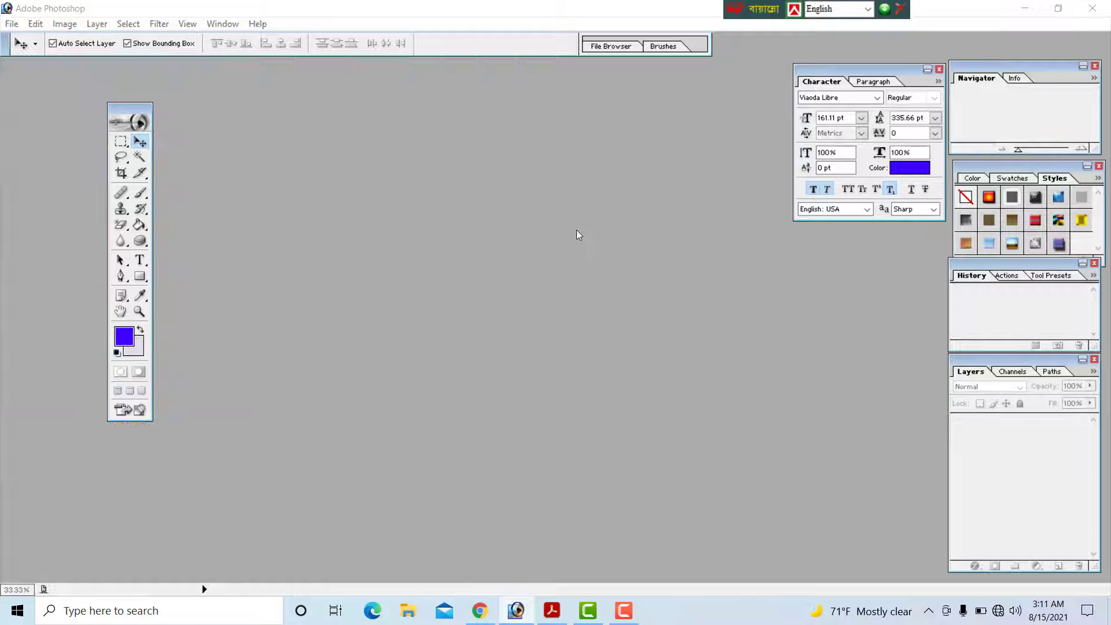
Open the desktop photo of the man standing before the coin-patterned wall and maximize its window.
{"action": "double_click", "coordinate": [577, 230]}
{"action": "scroll", "coordinate": [687, 186], "scroll_direction": "down", "scroll_amount": 3}
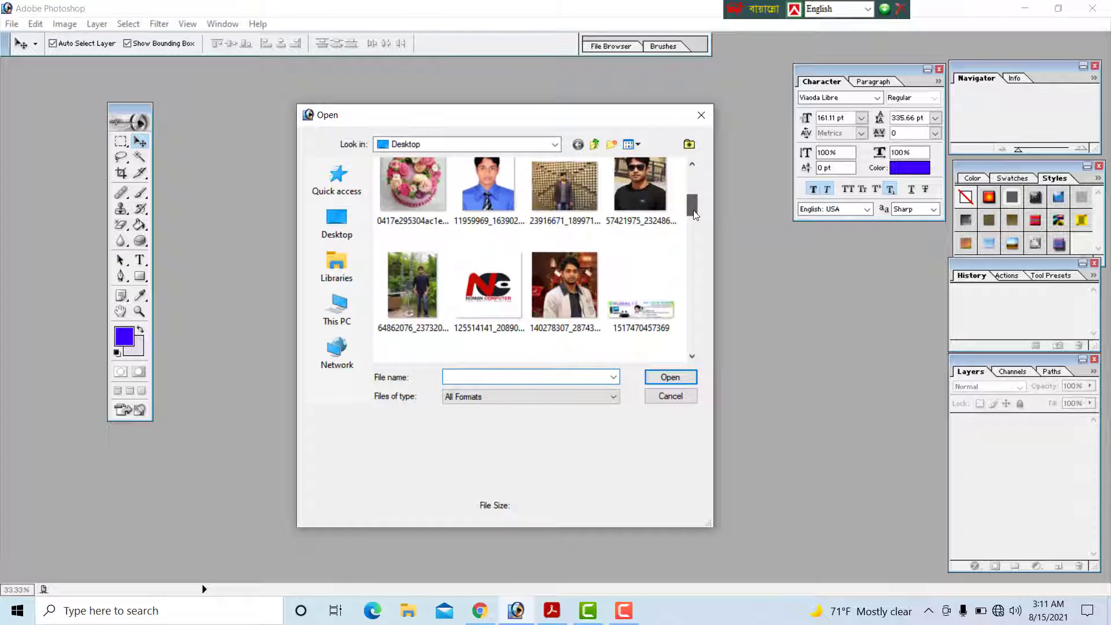
{"action": "double_click", "coordinate": [564, 194]}
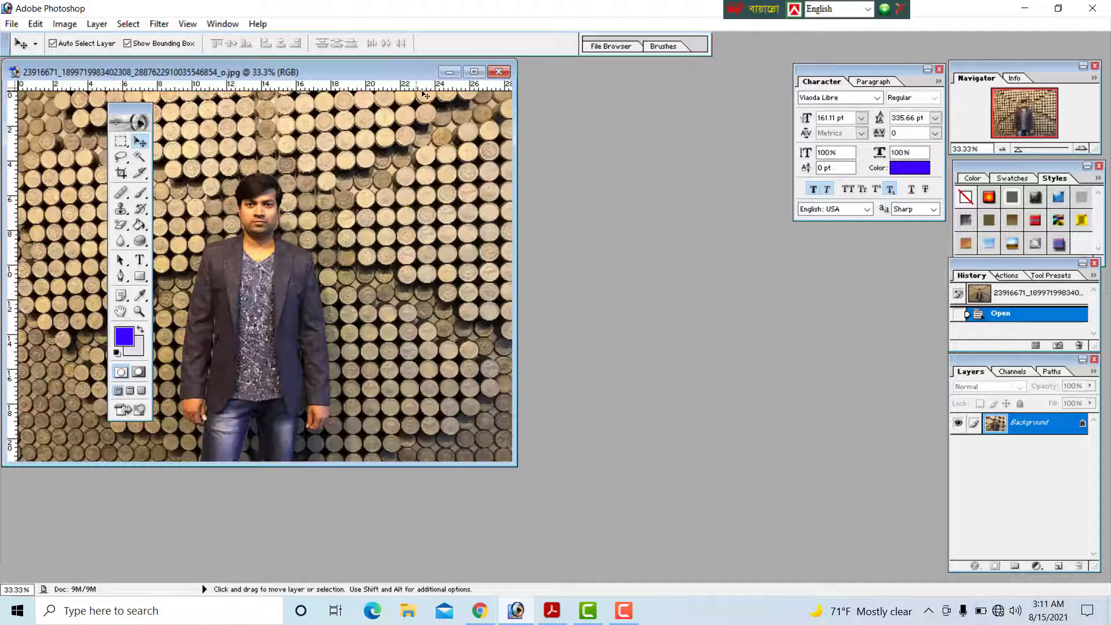
{"action": "left_click", "coordinate": [474, 71]}
Convert the photo to CMYK Color mode and back to RGB Color.
{"action": "left_click", "coordinate": [81, 24]}
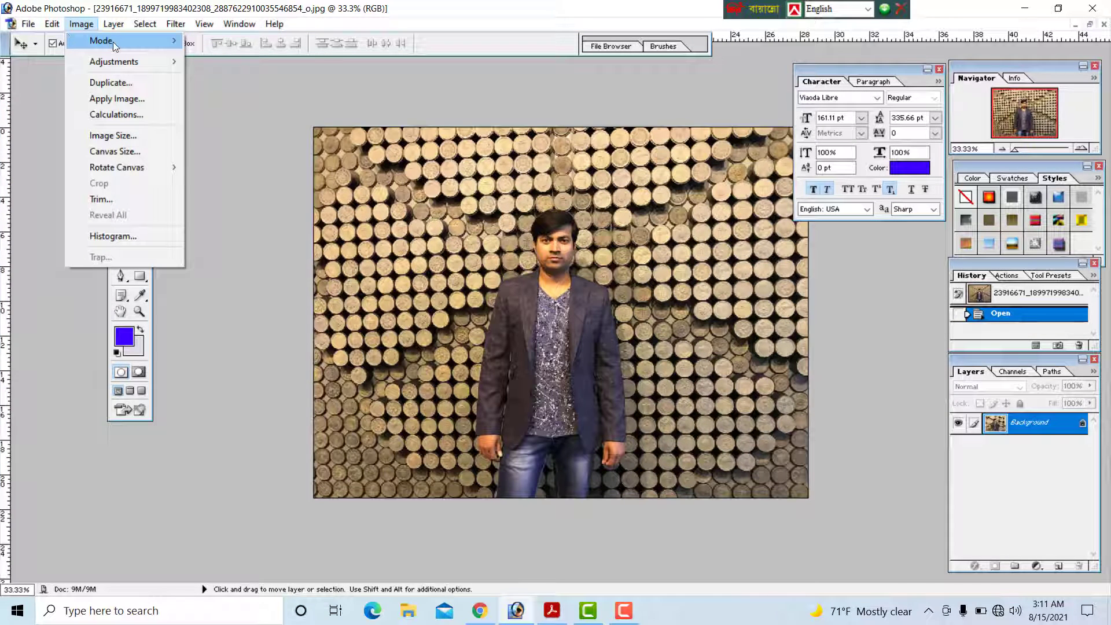
{"action": "mouse_move", "coordinate": [113, 42]}
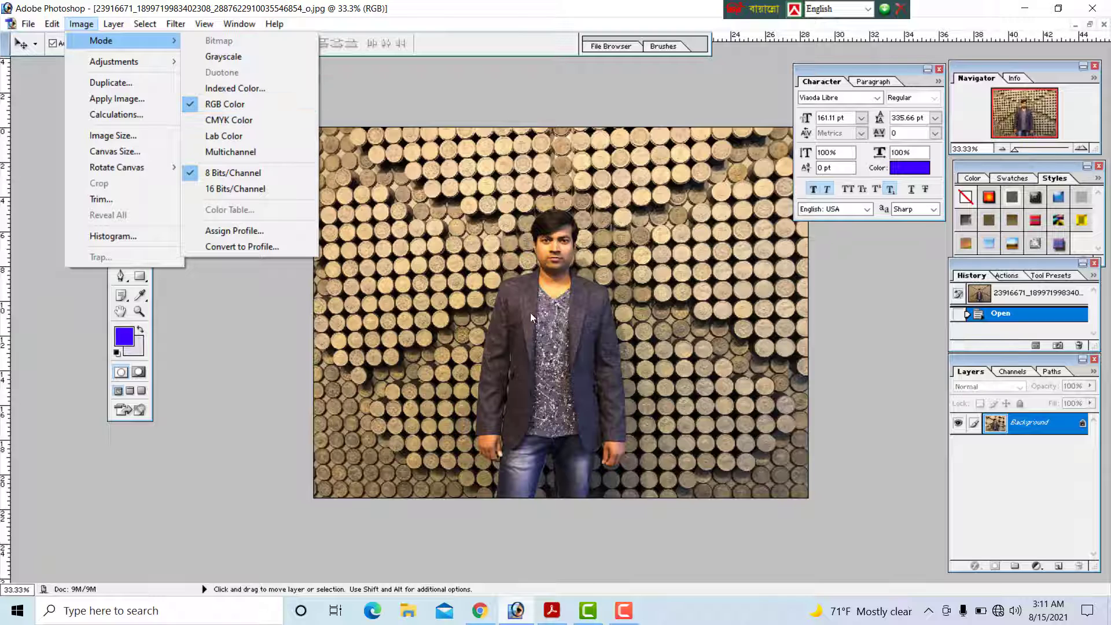
{"action": "left_click", "coordinate": [242, 121]}
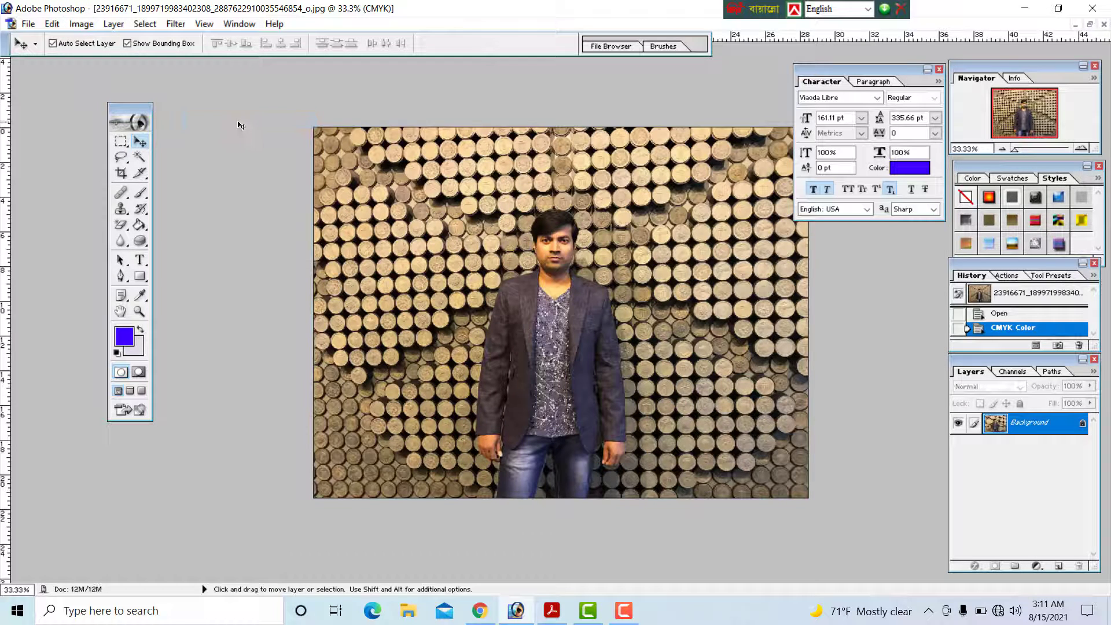
{"action": "left_click", "coordinate": [92, 27]}
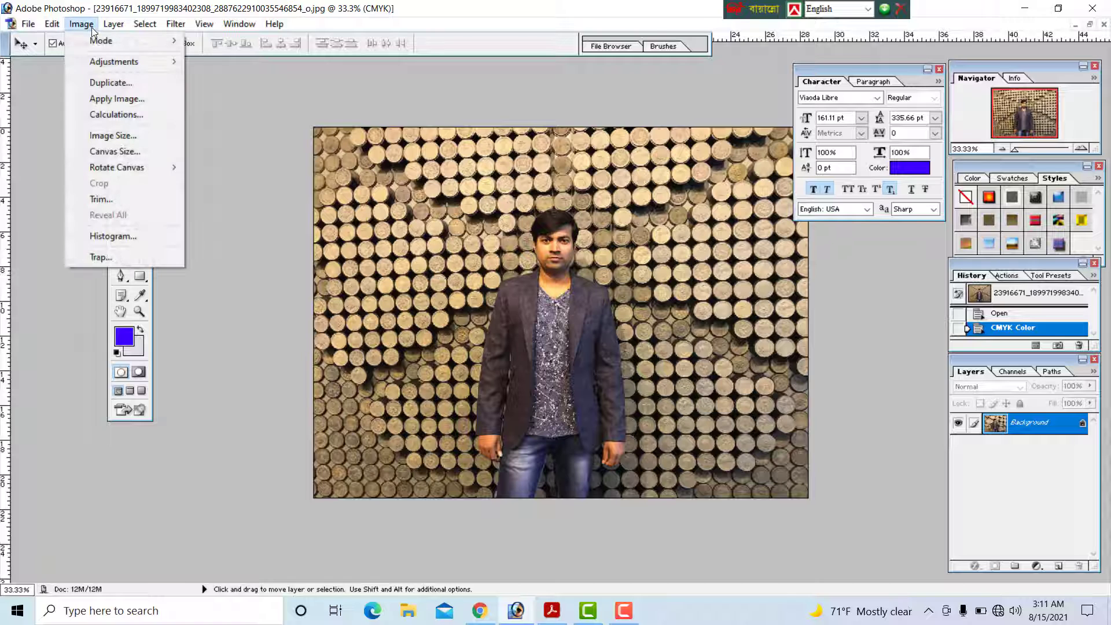
{"action": "mouse_move", "coordinate": [101, 40]}
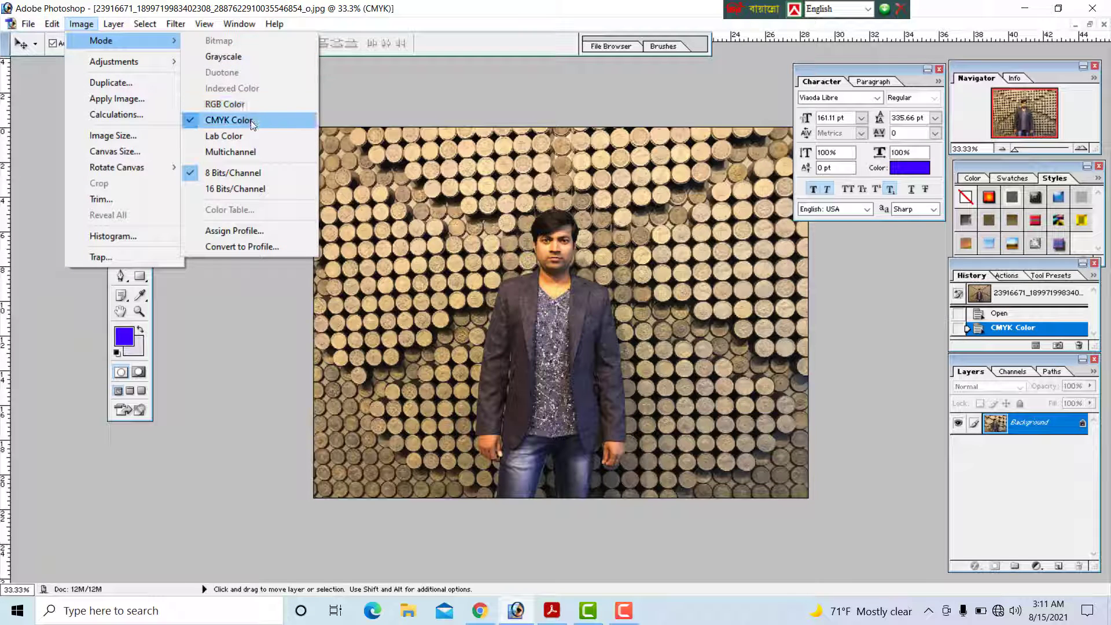
{"action": "left_click", "coordinate": [248, 104]}
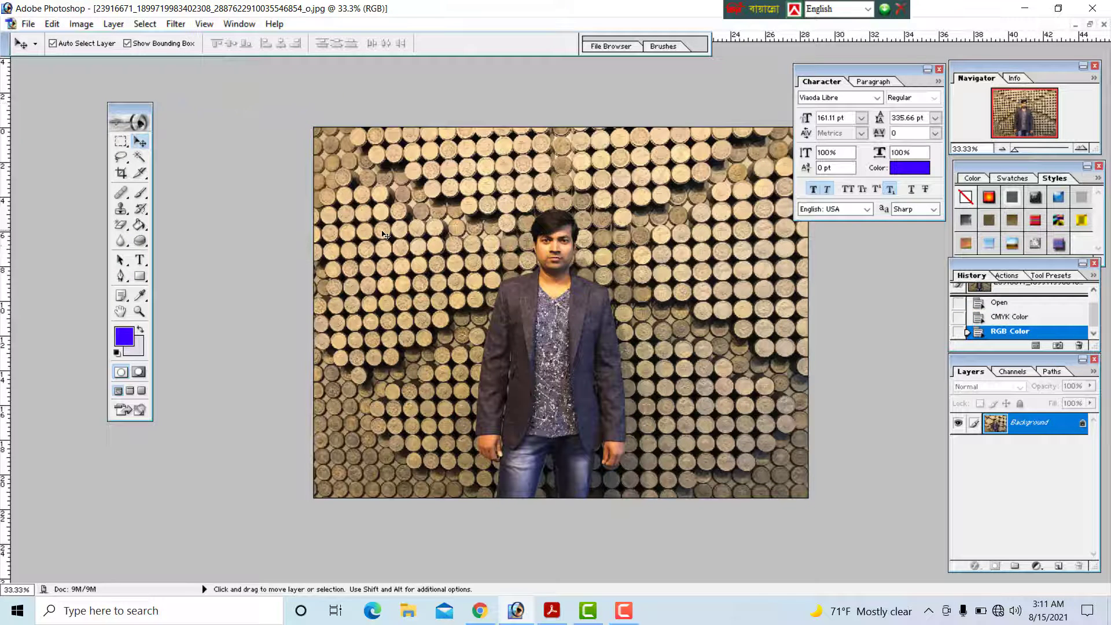
Convert the photo to Grayscale, discarding its color information, and undo the conversion.
{"action": "left_click", "coordinate": [80, 24]}
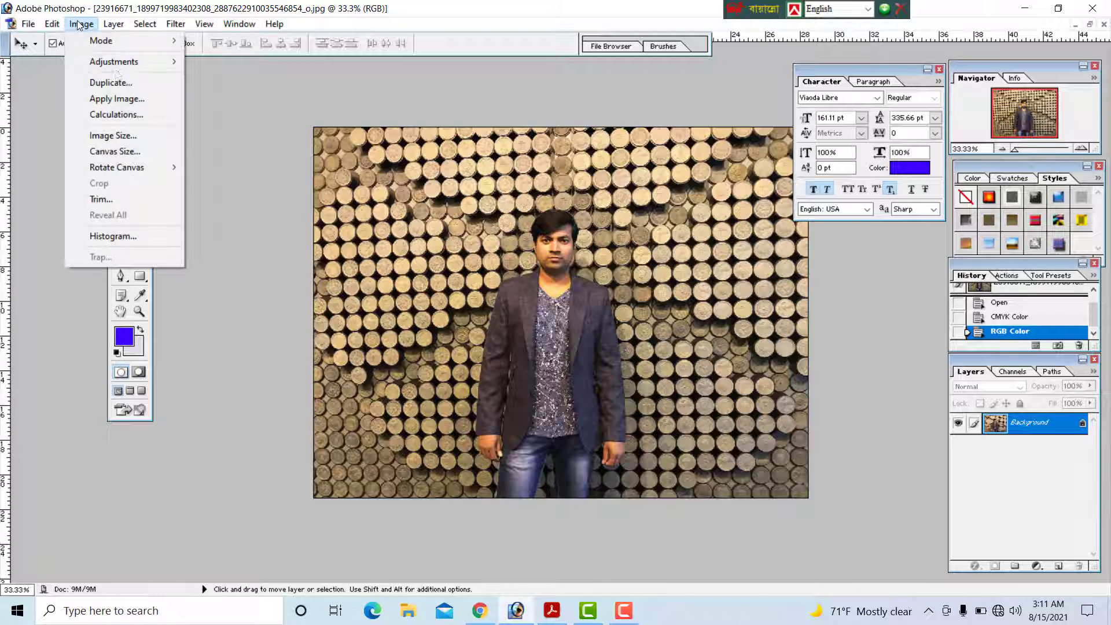
{"action": "mouse_move", "coordinate": [120, 42]}
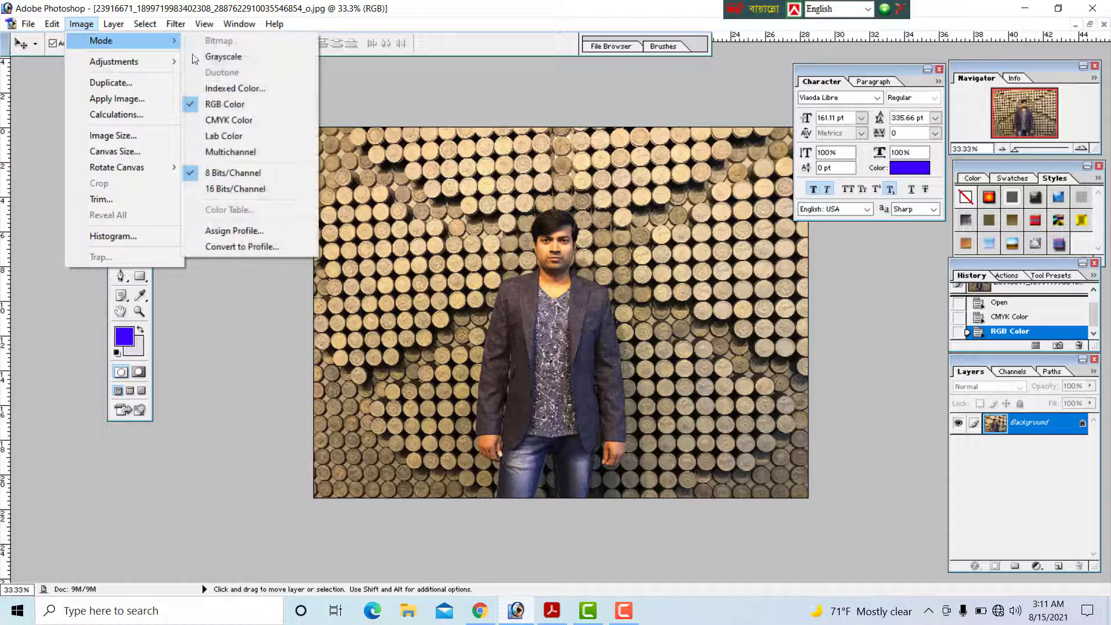
{"action": "left_click", "coordinate": [235, 62]}
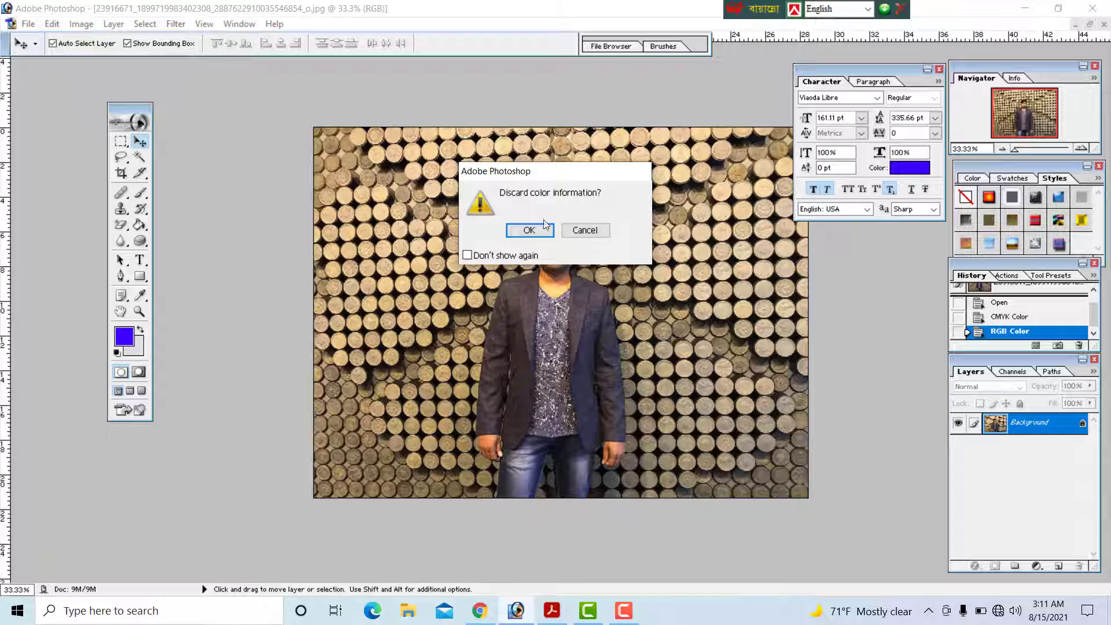
{"action": "left_click", "coordinate": [529, 229]}
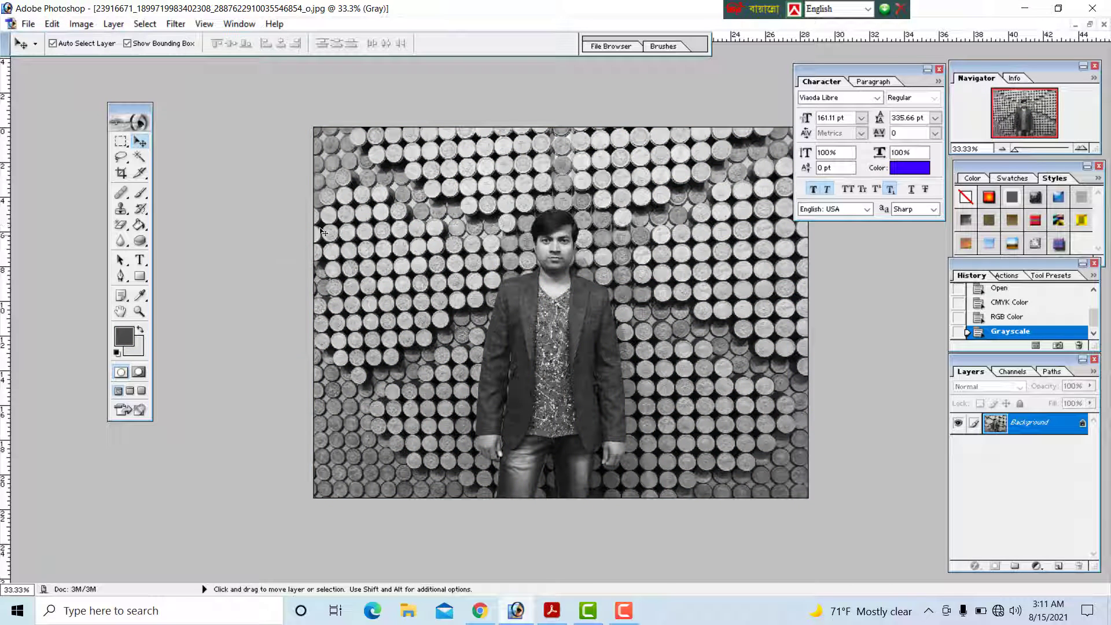
{"action": "key", "text": "ctrl+z"}
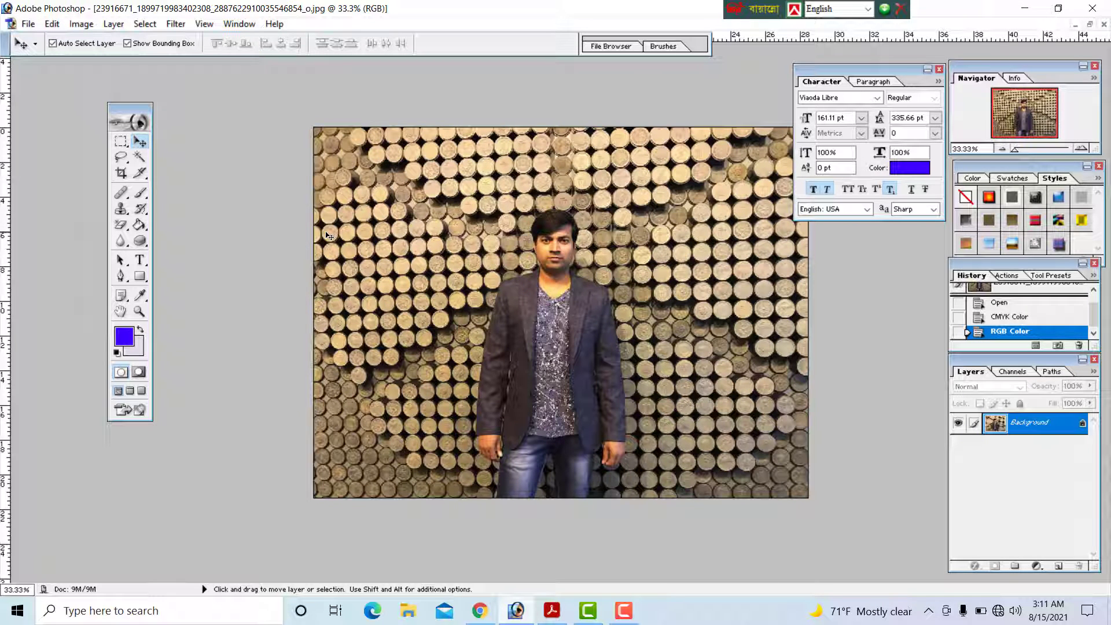
Convert the photo to Lab Color mode and back to RGB Color.
{"action": "left_click", "coordinate": [81, 23]}
{"action": "mouse_move", "coordinate": [116, 41]}
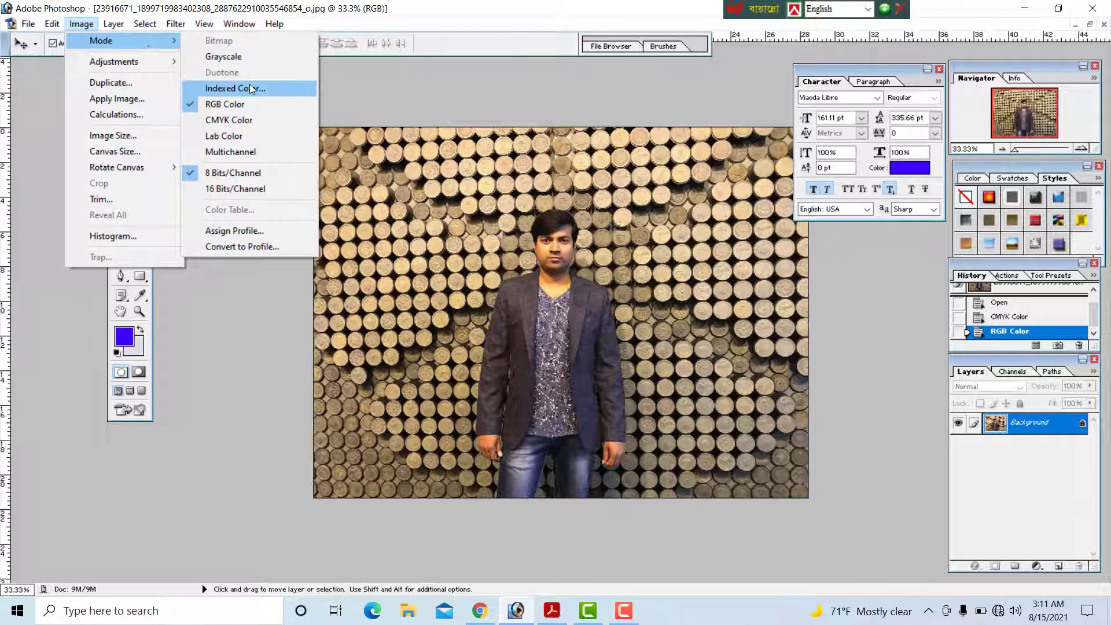
{"action": "left_click", "coordinate": [251, 137]}
{"action": "left_click", "coordinate": [83, 27]}
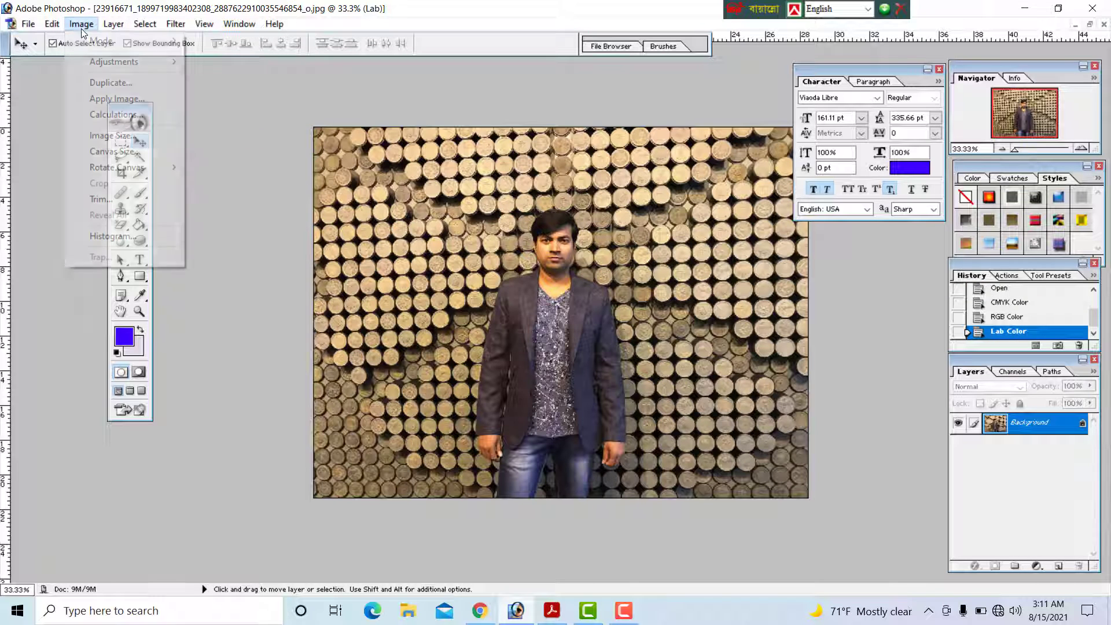
{"action": "mouse_move", "coordinate": [133, 41]}
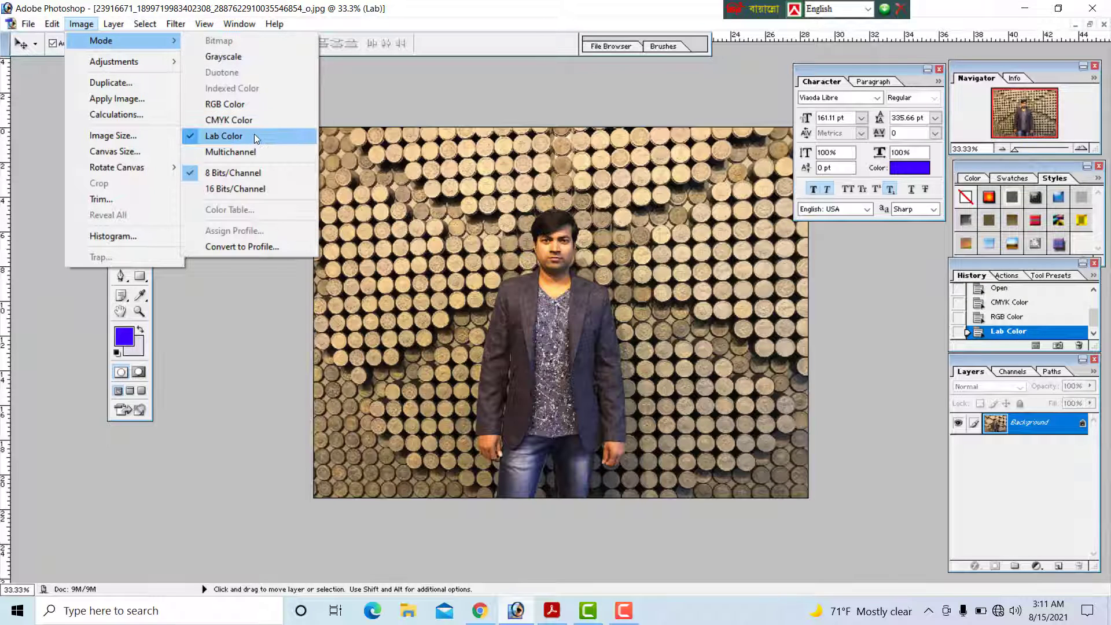
{"action": "left_click", "coordinate": [244, 103]}
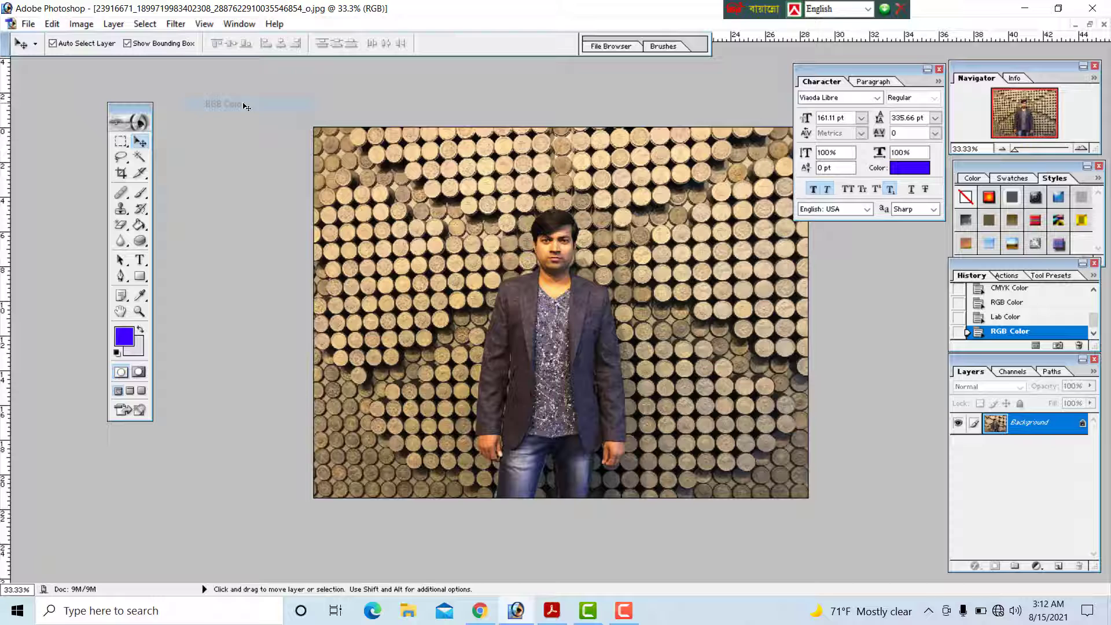
Switch the photo's bit depth to 16 Bits/Channel and back to 8 Bits/Channel.
{"action": "left_click", "coordinate": [81, 24]}
{"action": "mouse_move", "coordinate": [141, 40]}
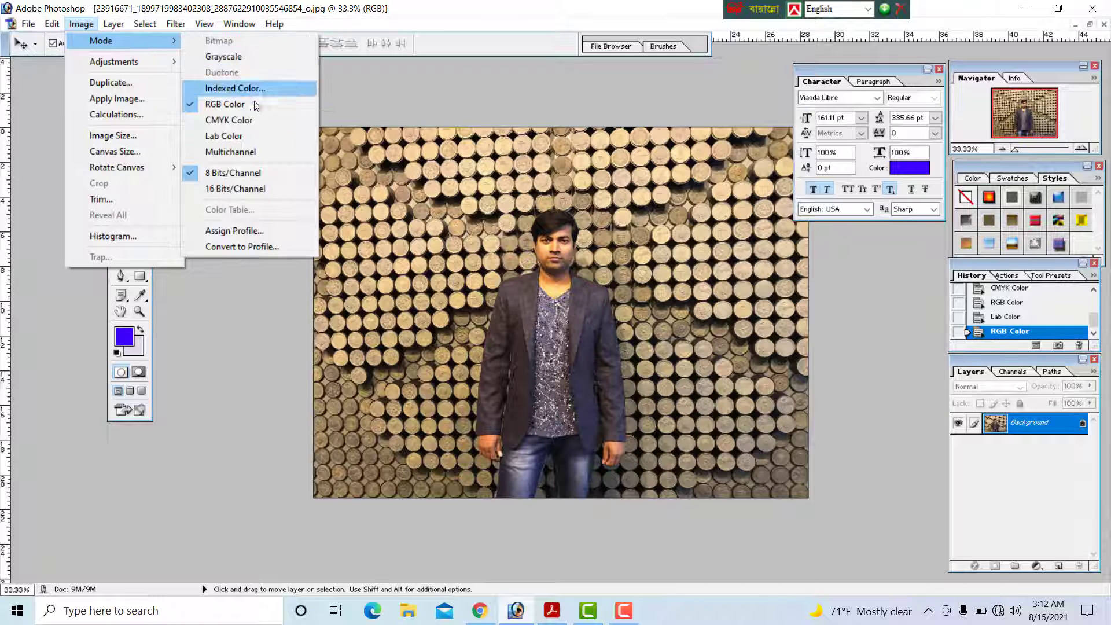
{"action": "left_click", "coordinate": [260, 187]}
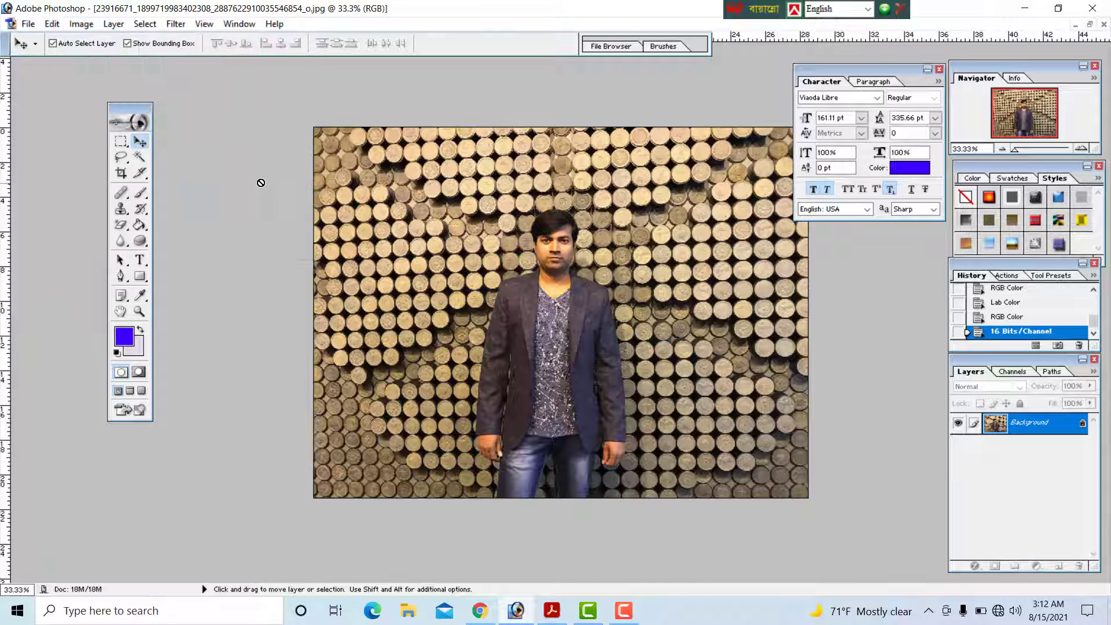
{"action": "left_click", "coordinate": [81, 24]}
{"action": "mouse_move", "coordinate": [136, 42]}
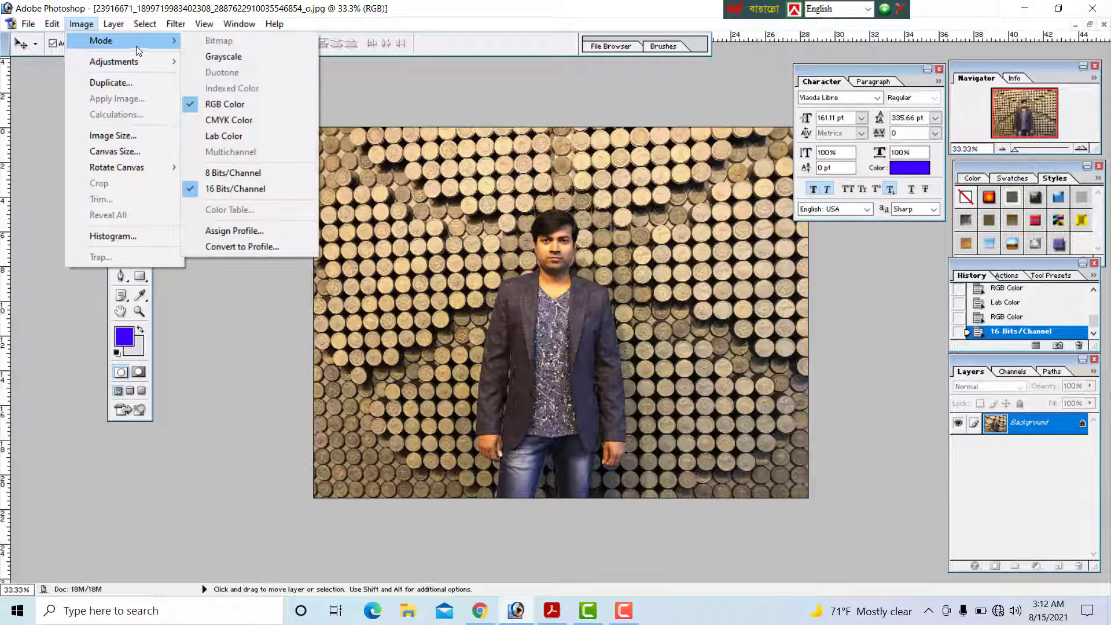
{"action": "left_click", "coordinate": [261, 172]}
Start a Levels adjustment on the RGB channel and set the white input level to 224, keeping the photo in view.
{"action": "left_click", "coordinate": [83, 24]}
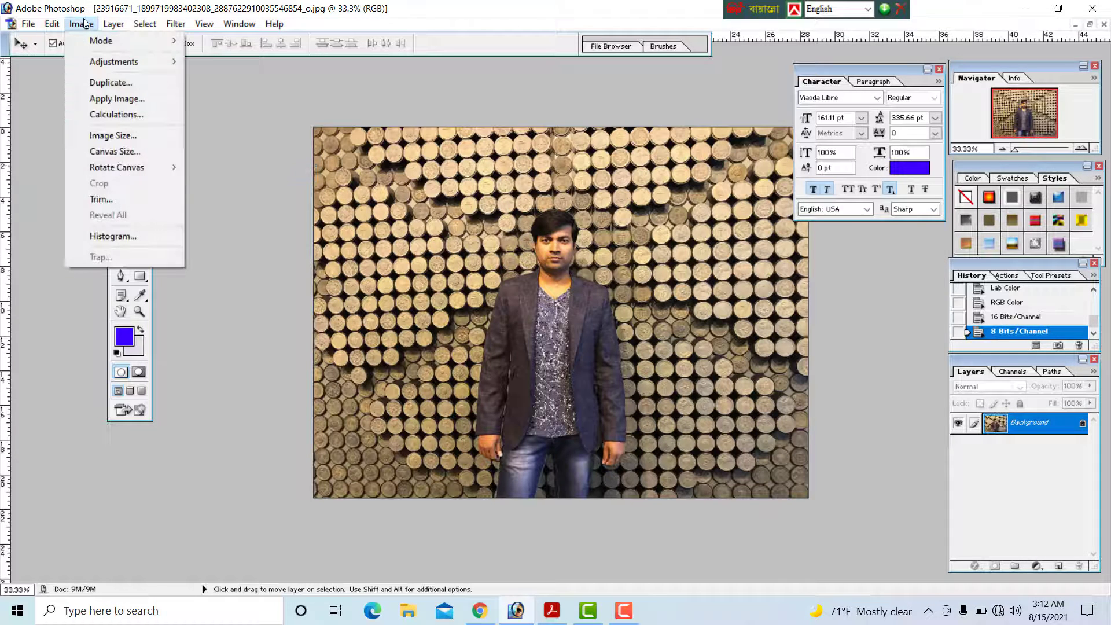
{"action": "mouse_move", "coordinate": [109, 44]}
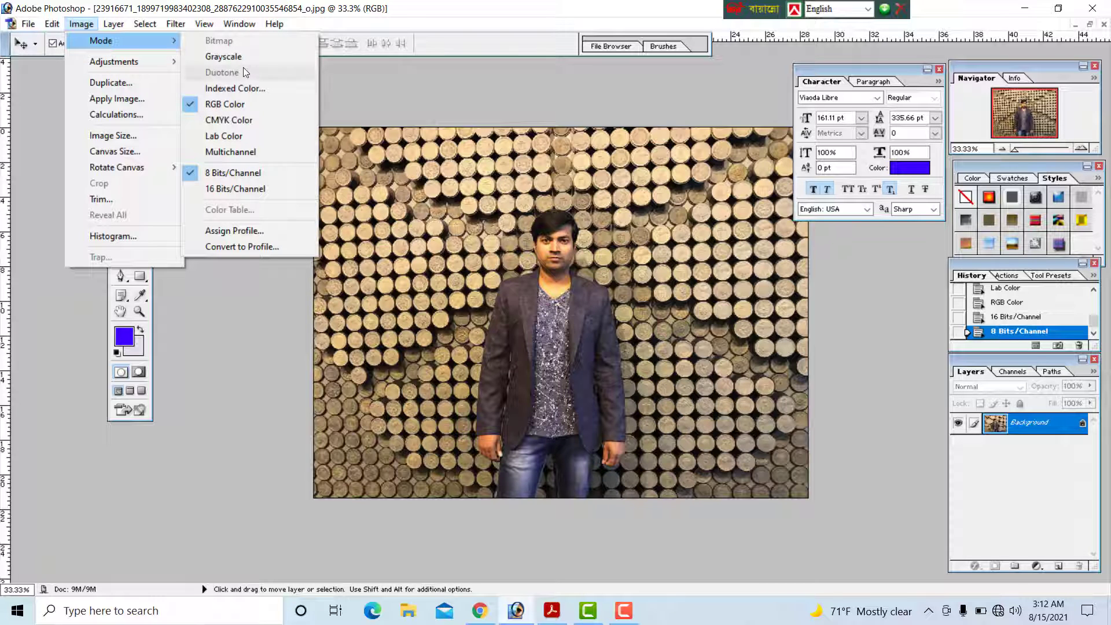
{"action": "mouse_move", "coordinate": [126, 61]}
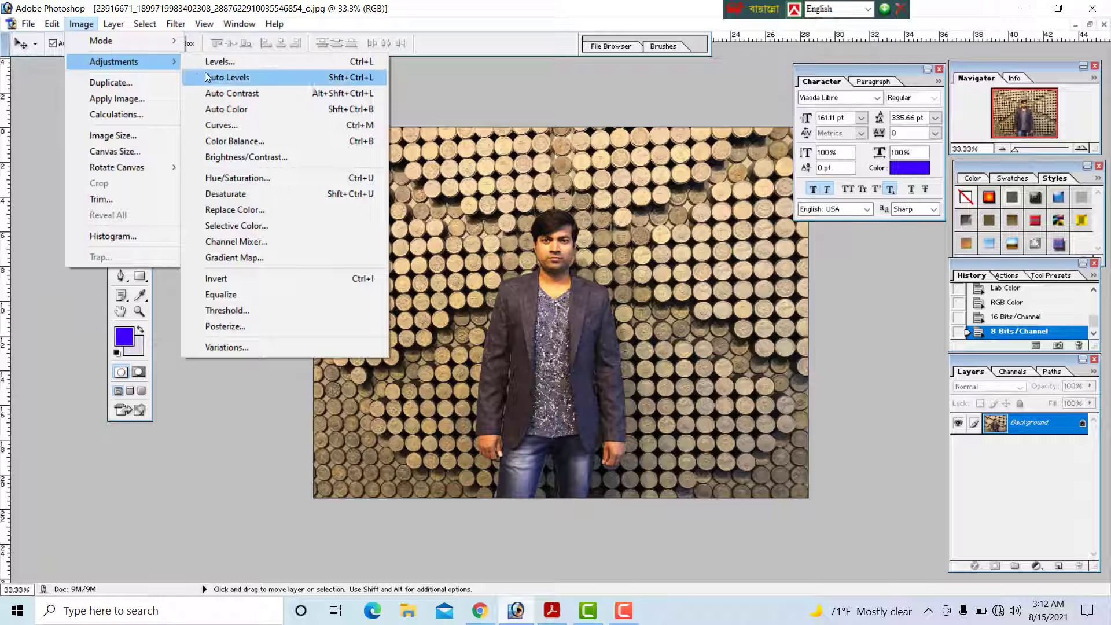
{"action": "left_click", "coordinate": [222, 61]}
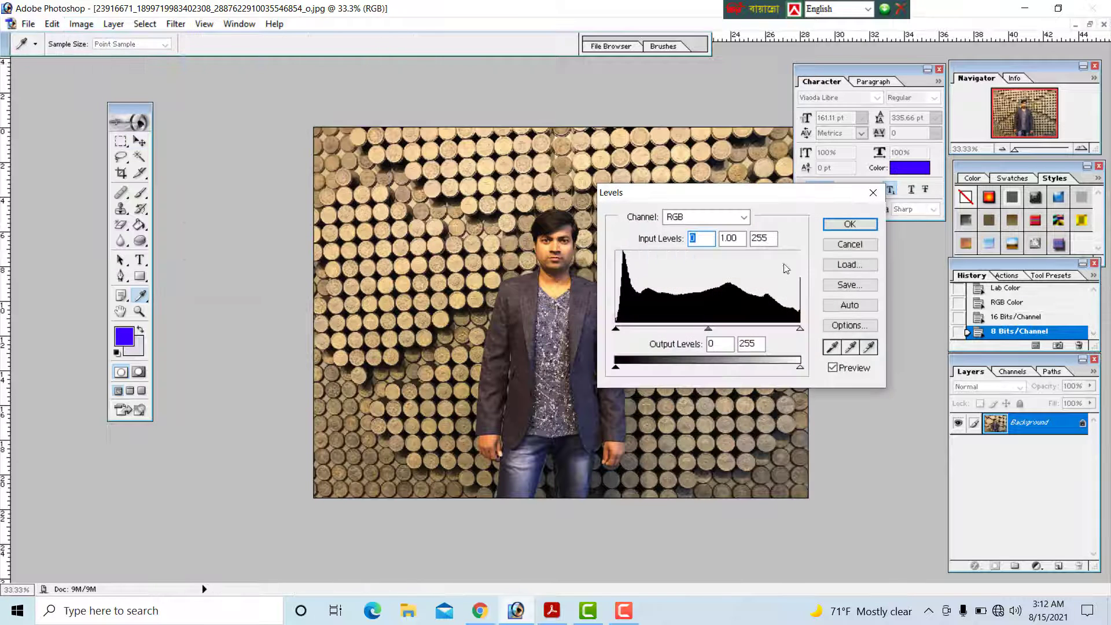
{"action": "left_click_drag", "start_coordinate": [772, 189], "coordinate": [928, 292]}
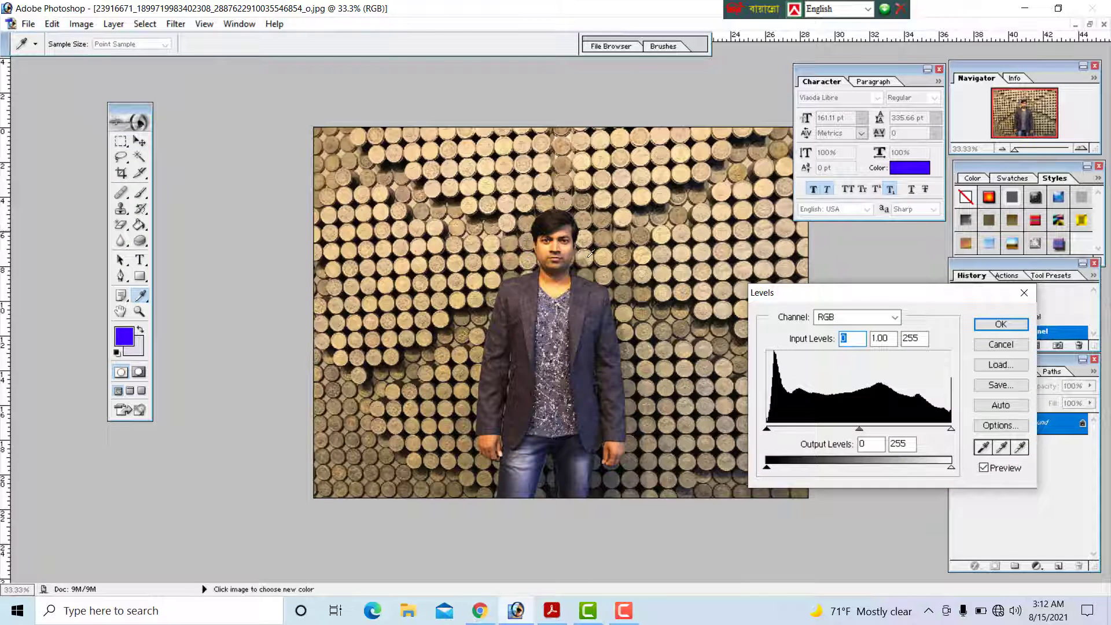
{"action": "left_click_drag", "start_coordinate": [850, 303], "coordinate": [845, 260]}
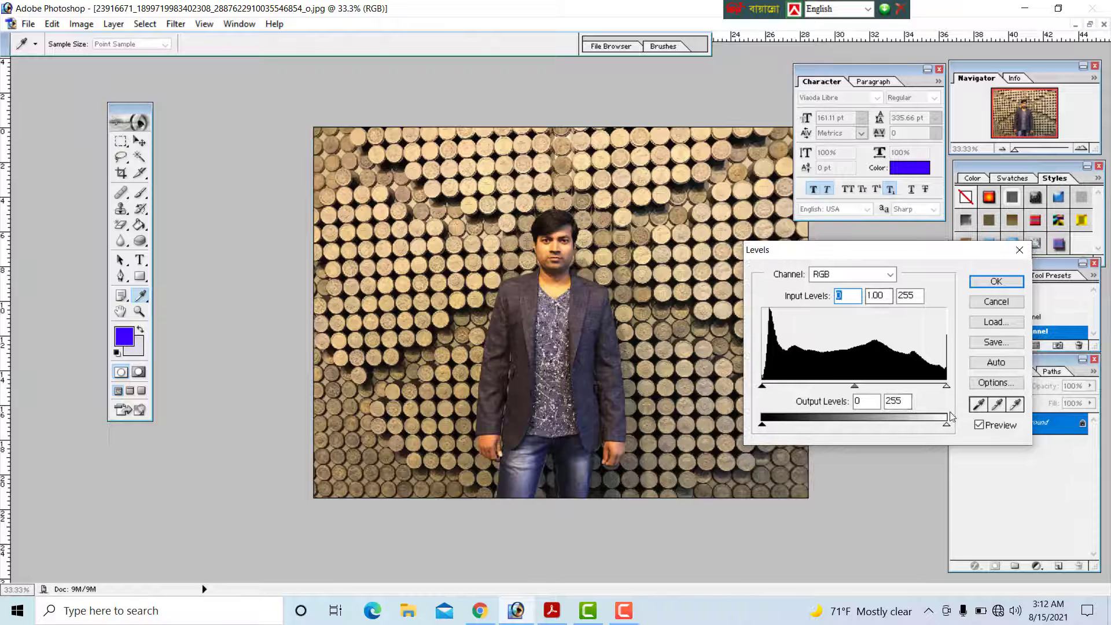
{"action": "left_click_drag", "start_coordinate": [945, 390], "coordinate": [924, 387]}
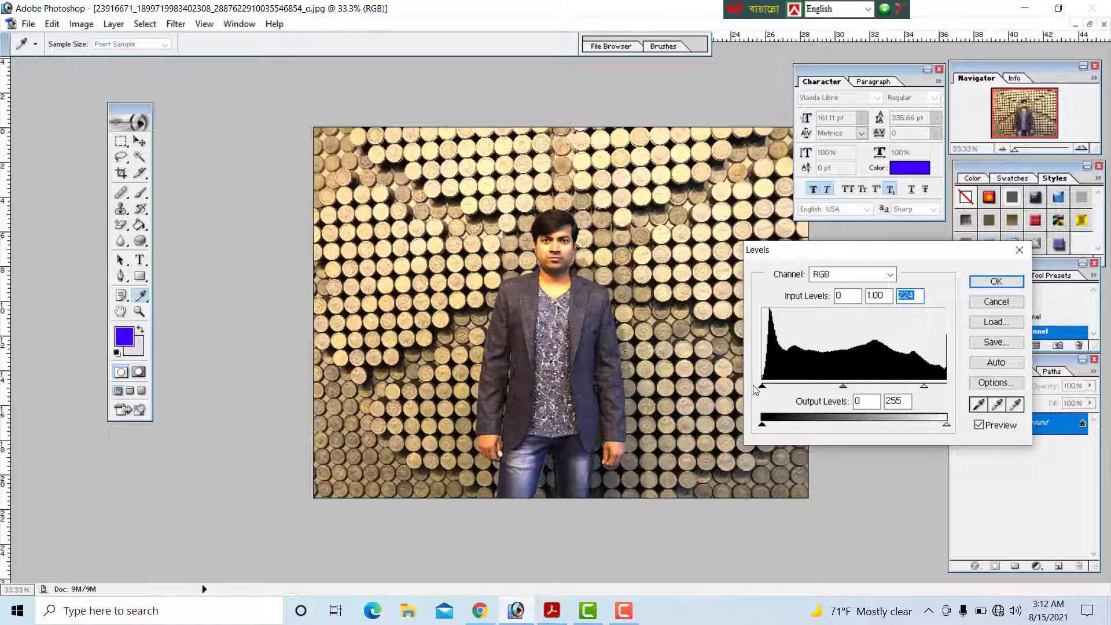
Try a black input level of 11 before restoring it to 0, and set the midtone input level to 1.21.
{"action": "mouse_move", "coordinate": [764, 390]}
{"action": "left_mouse_down"}
{"action": "mouse_move", "coordinate": [801, 388]}
{"action": "mouse_move", "coordinate": [762, 387]}
{"action": "left_mouse_up"}
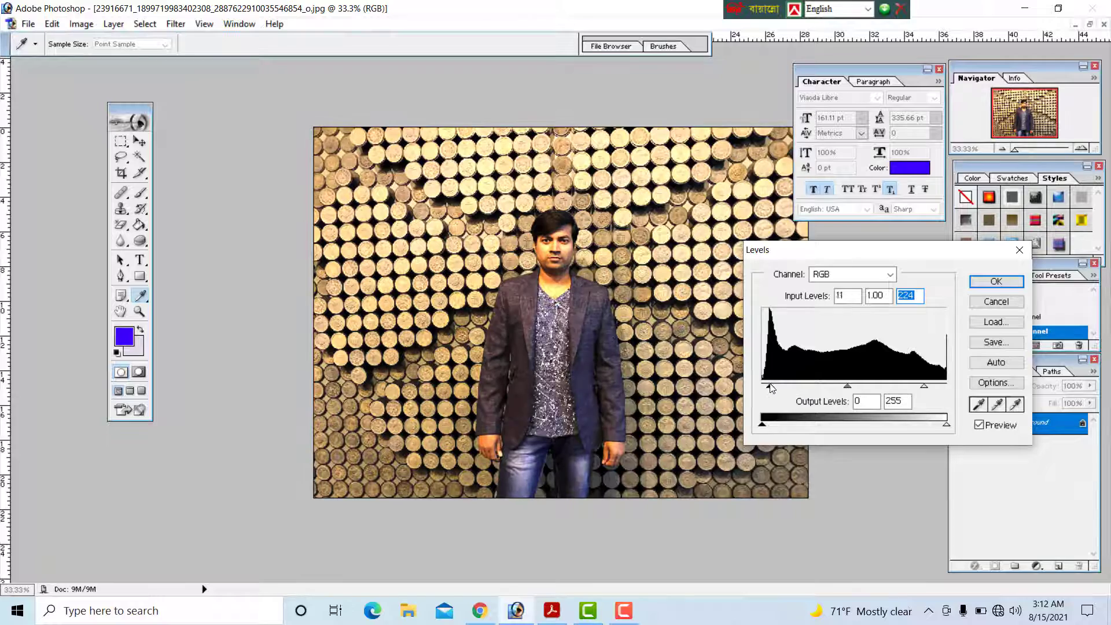
{"action": "mouse_move", "coordinate": [844, 389]}
{"action": "left_mouse_down"}
{"action": "mouse_move", "coordinate": [863, 390]}
{"action": "mouse_move", "coordinate": [833, 392]}
{"action": "left_mouse_up"}
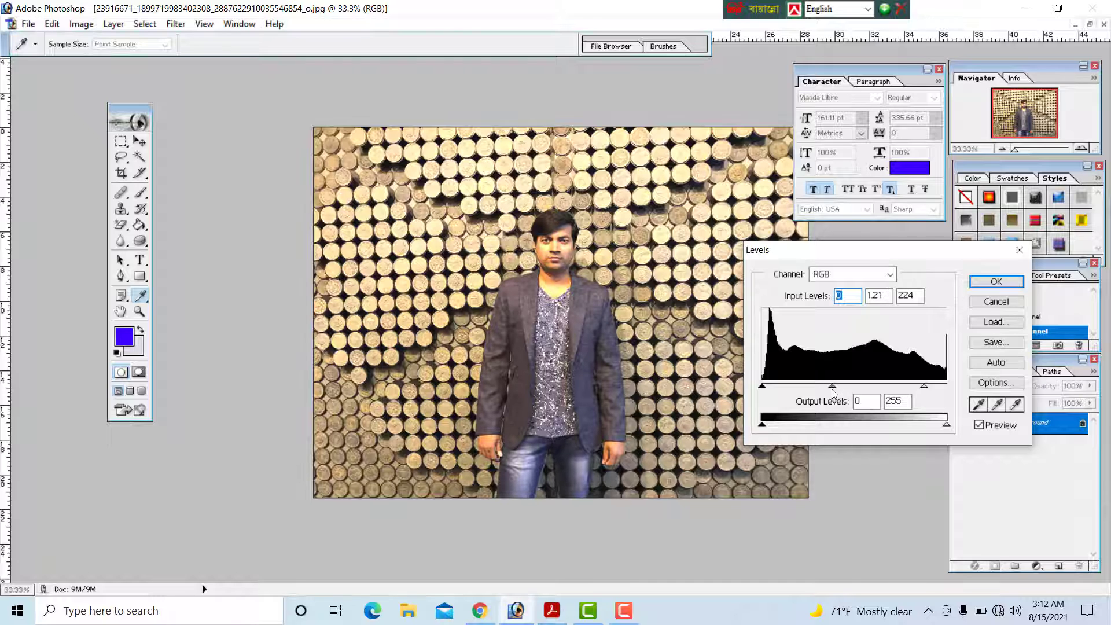
{"action": "key", "text": "Return"}
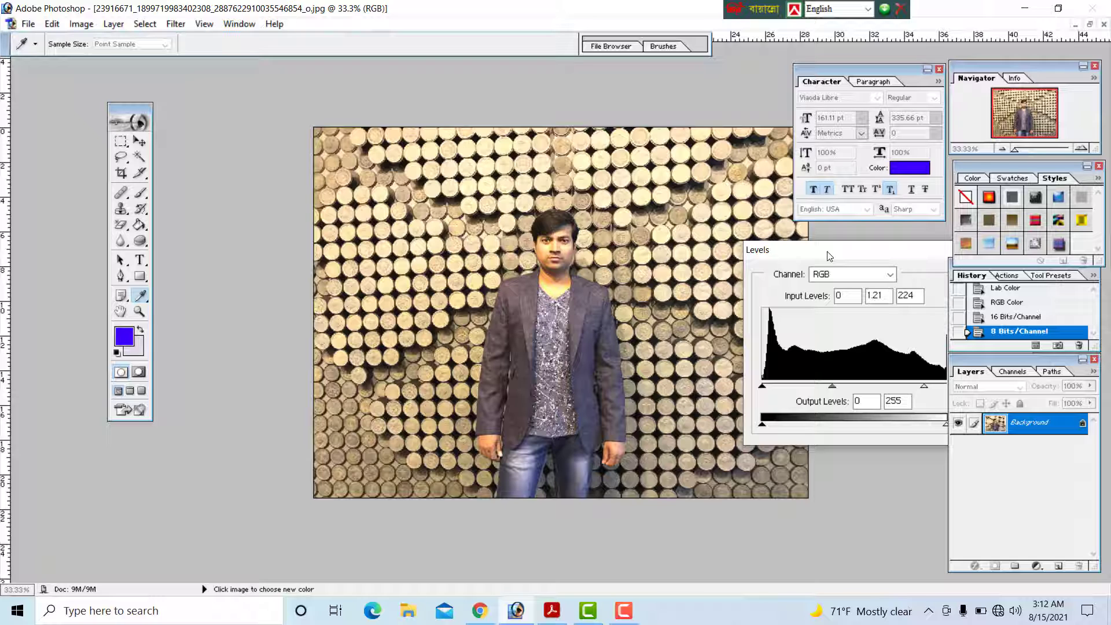
Set the midtone input level to 1.00 and apply the Levels adjustment.
{"action": "left_click_drag", "start_coordinate": [828, 253], "coordinate": [829, 260]}
{"action": "mouse_move", "coordinate": [833, 395]}
{"action": "left_mouse_down"}
{"action": "mouse_move", "coordinate": [801, 395]}
{"action": "mouse_move", "coordinate": [894, 397]}
{"action": "mouse_move", "coordinate": [849, 397]}
{"action": "left_mouse_up"}
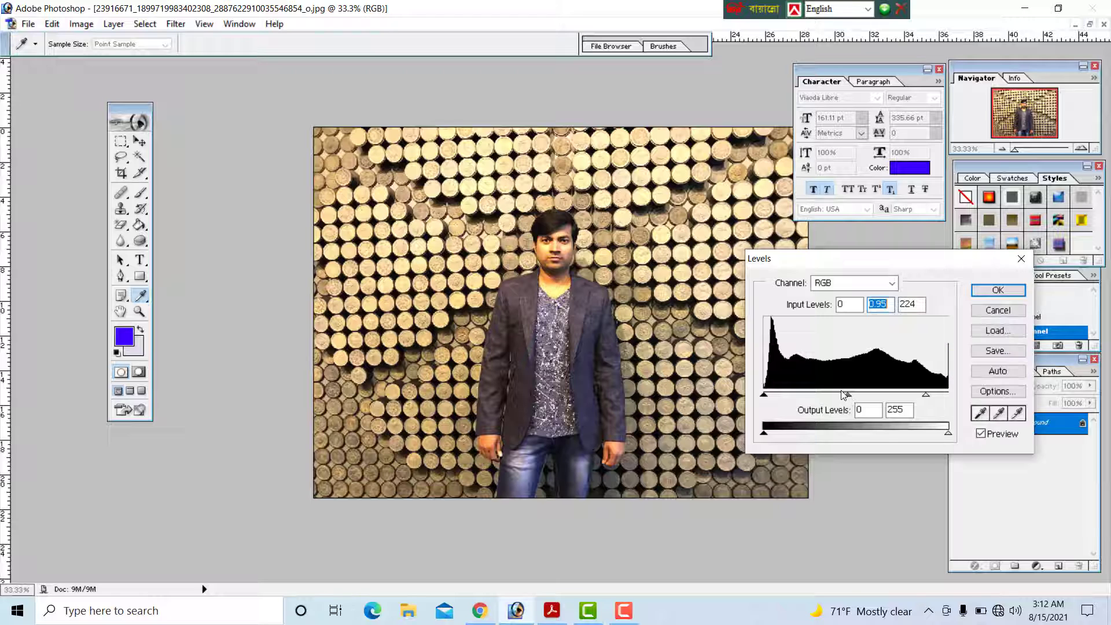
{"action": "left_click_drag", "start_coordinate": [853, 397], "coordinate": [848, 397]}
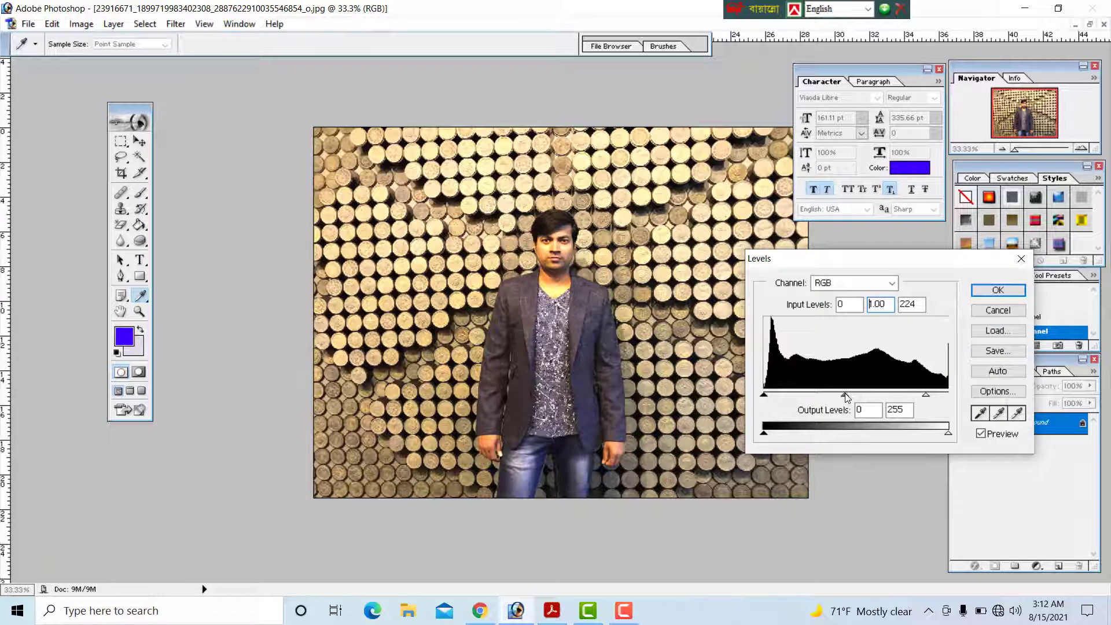
{"action": "left_click", "coordinate": [997, 290]}
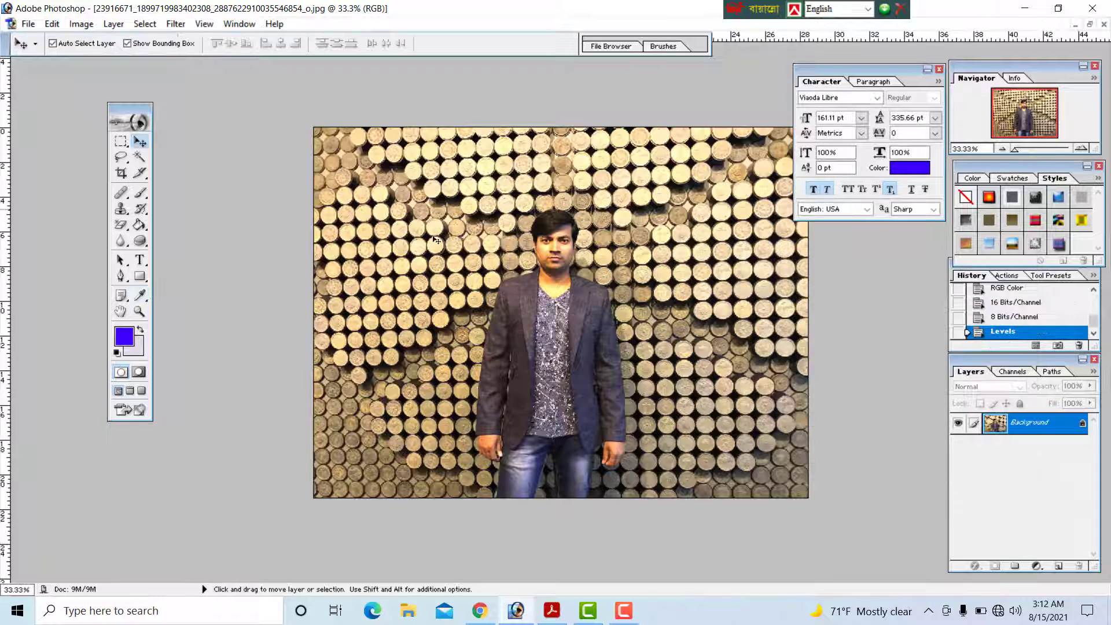
Try the Auto Levels adjustment on the photo and undo it.
{"action": "left_click", "coordinate": [81, 24]}
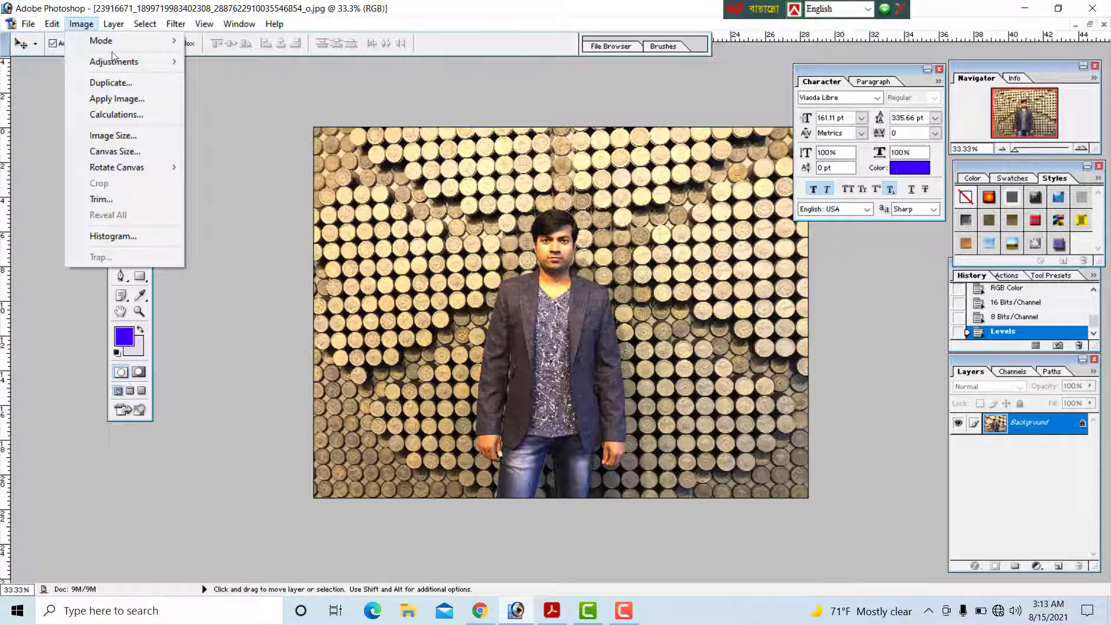
{"action": "mouse_move", "coordinate": [147, 61]}
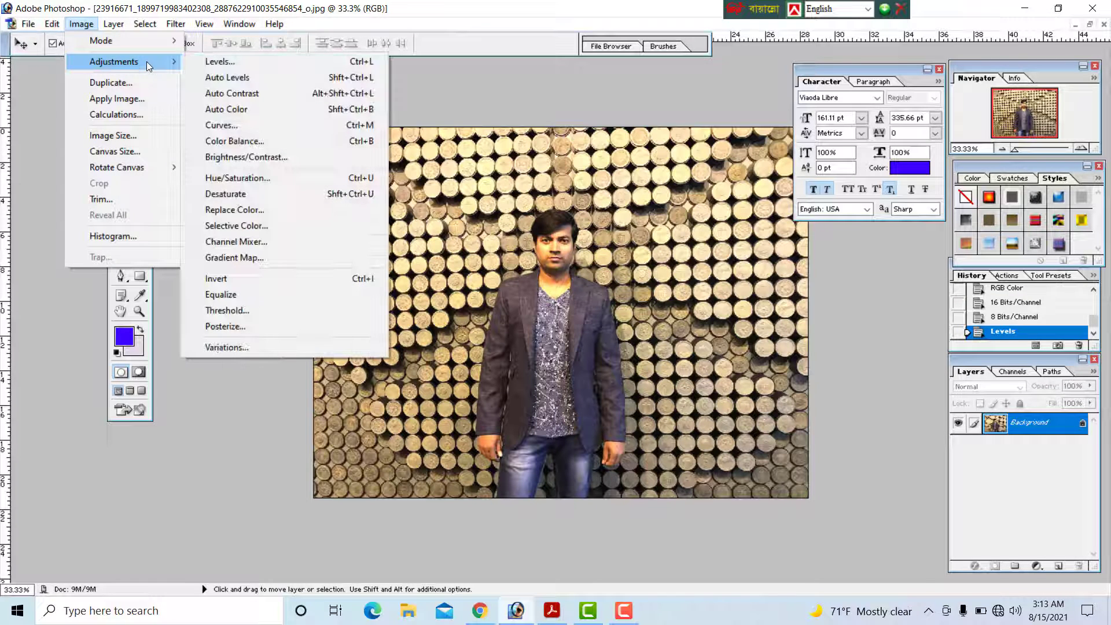
{"action": "left_click", "coordinate": [258, 77]}
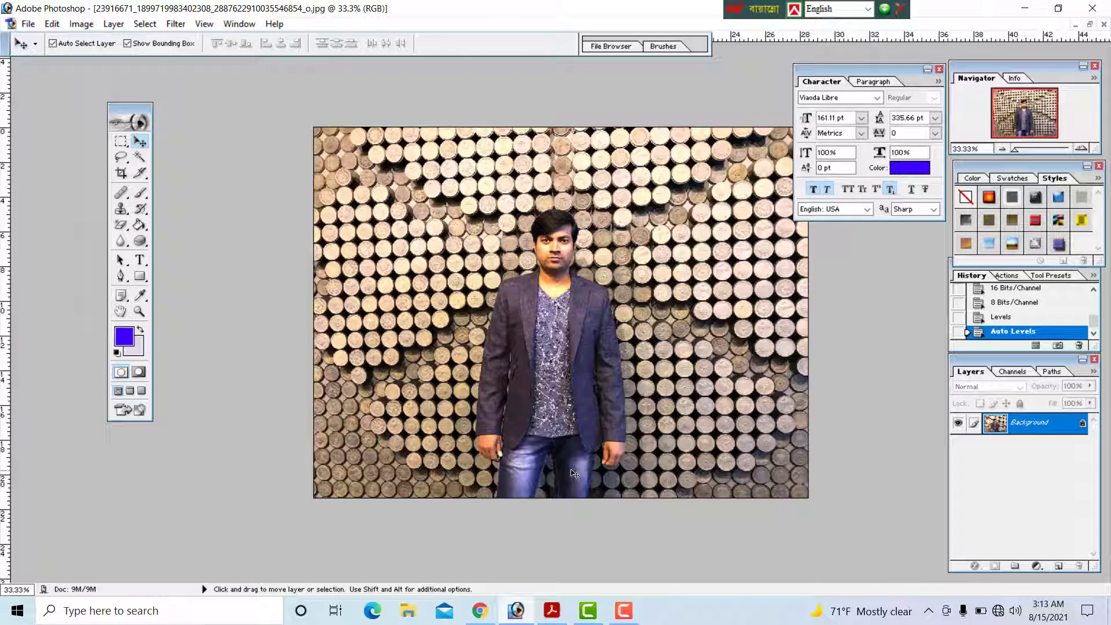
{"action": "key", "text": "ctrl+z"}
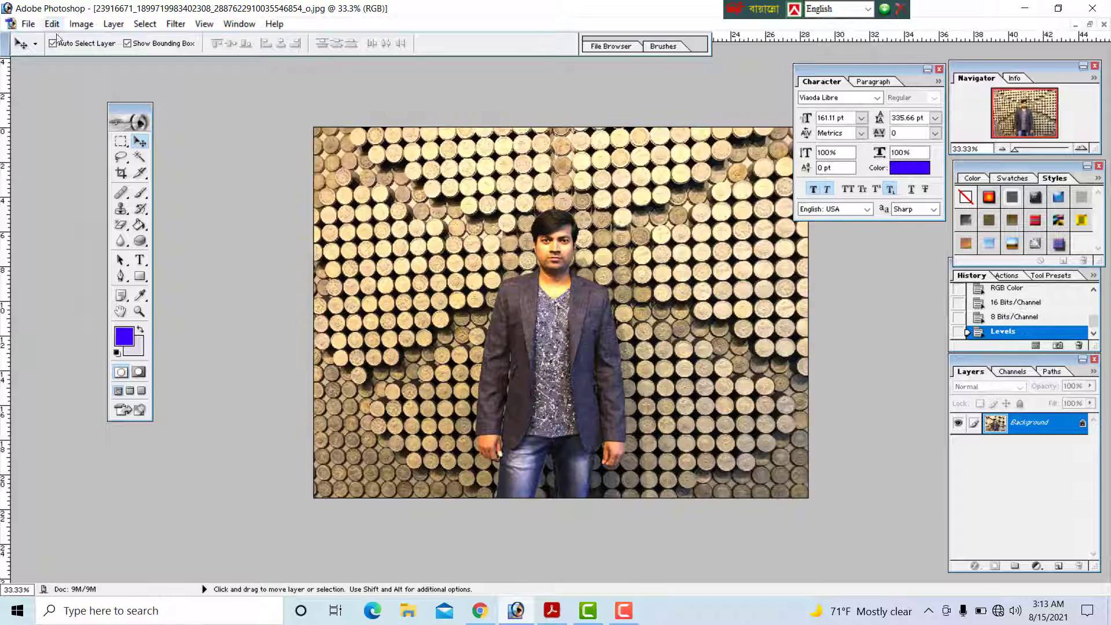
Apply the Auto Contrast adjustment to the photo.
{"action": "left_click", "coordinate": [81, 24]}
{"action": "mouse_move", "coordinate": [121, 60]}
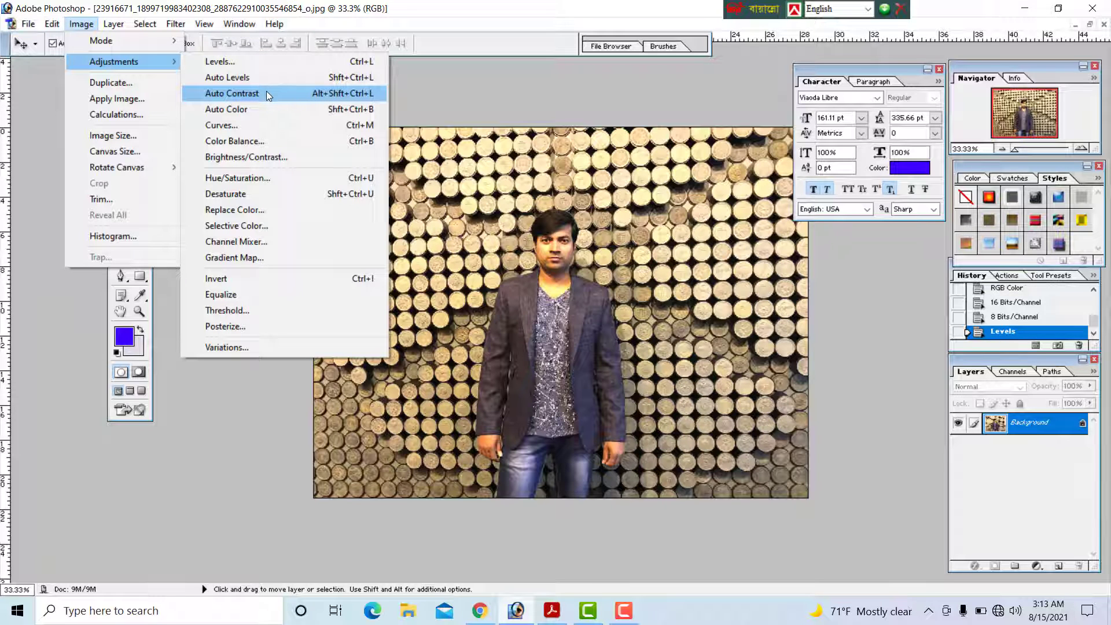
{"action": "left_click", "coordinate": [267, 94]}
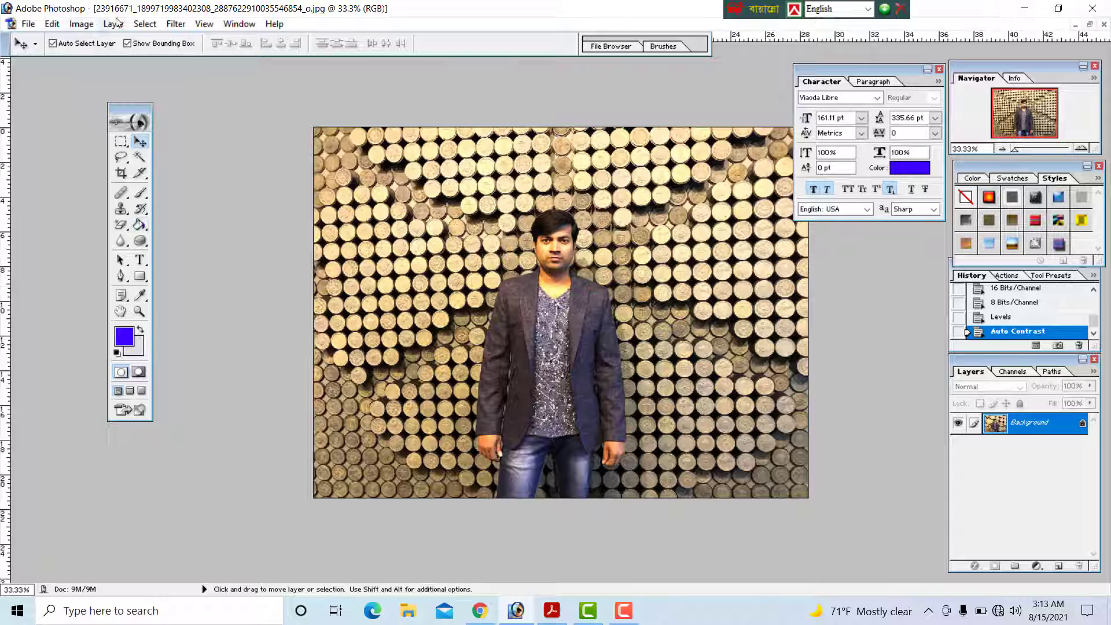
Try the Auto Color adjustment on the photo and undo it.
{"action": "left_click", "coordinate": [81, 24]}
{"action": "mouse_move", "coordinate": [130, 65]}
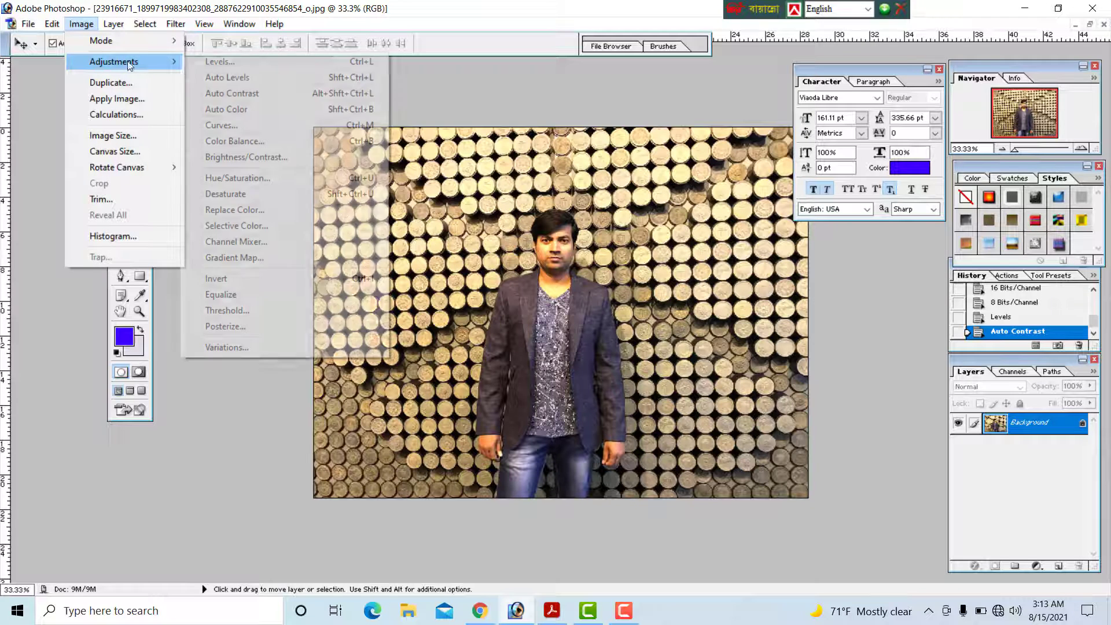
{"action": "left_click", "coordinate": [294, 112]}
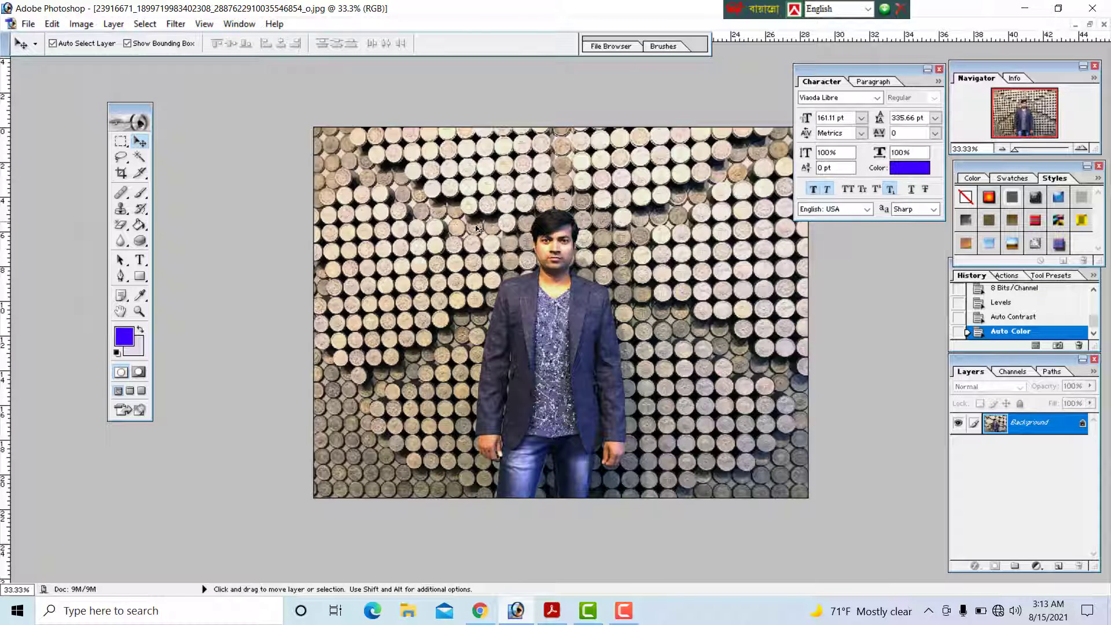
{"action": "key", "text": "ctrl+z"}
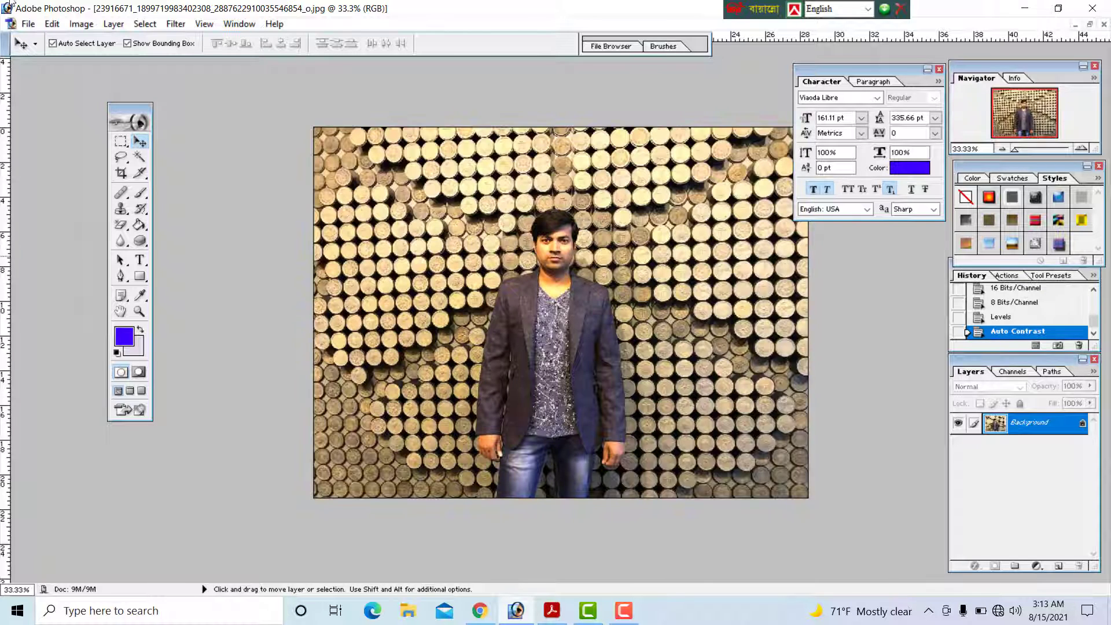
Try an RGB Curves adjustment with points at input 81, output 82 and input 176, output 159, and cancel it.
{"action": "left_click", "coordinate": [81, 24]}
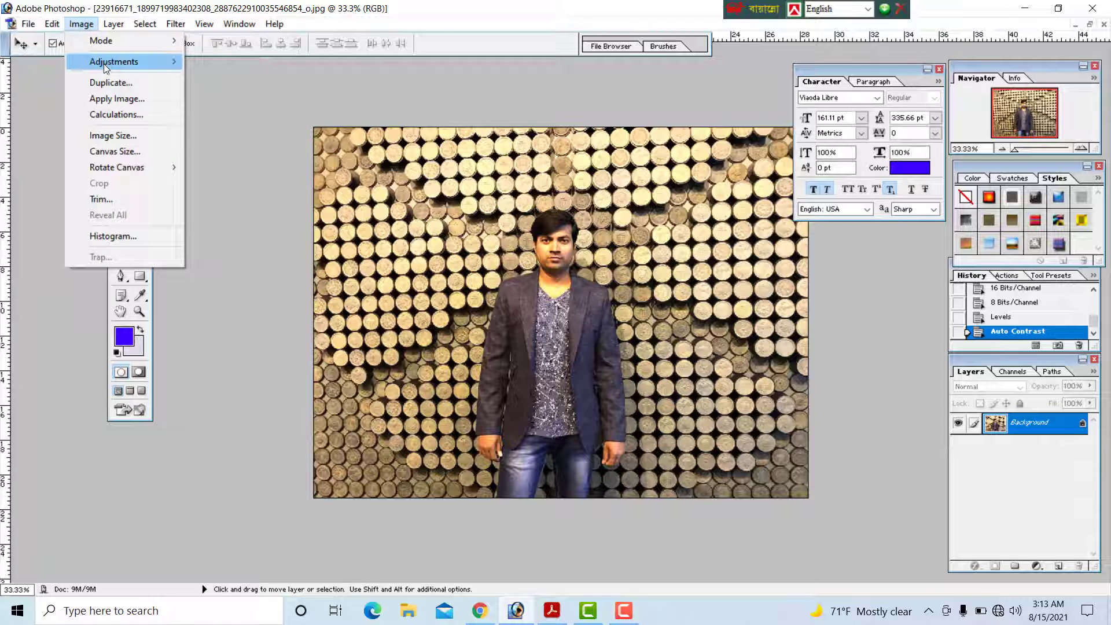
{"action": "mouse_move", "coordinate": [116, 61]}
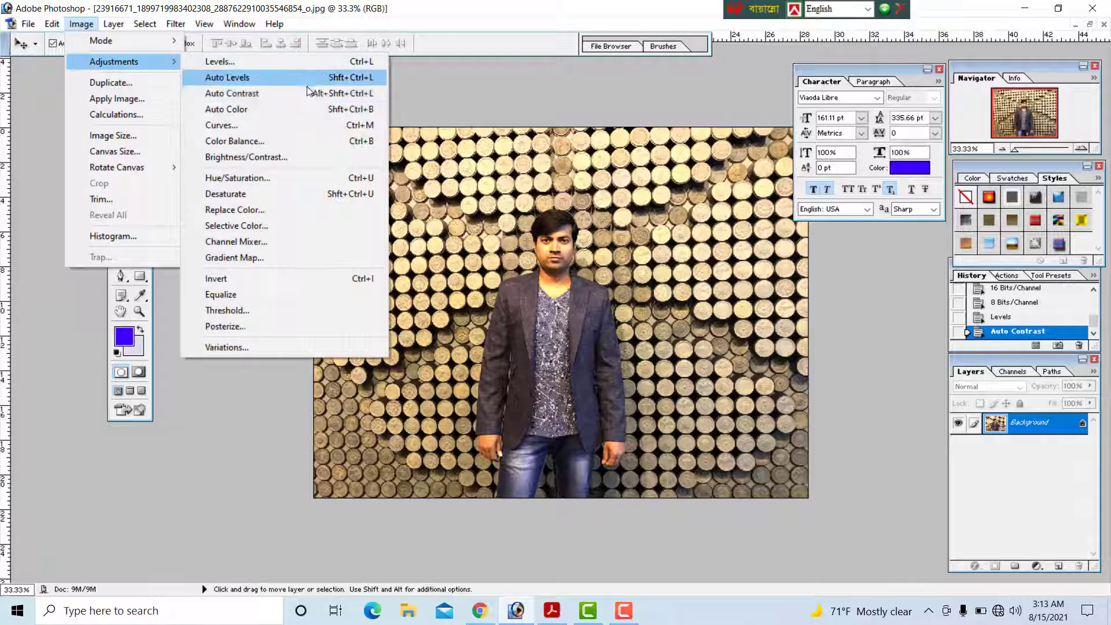
{"action": "left_click", "coordinate": [283, 133]}
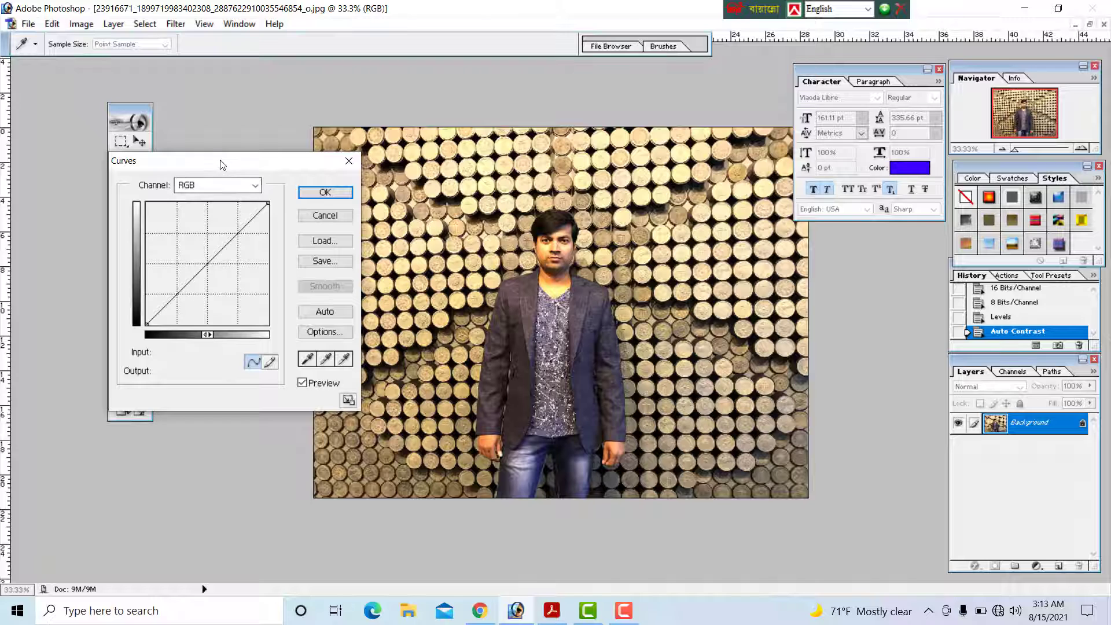
{"action": "left_click_drag", "start_coordinate": [219, 165], "coordinate": [206, 152]}
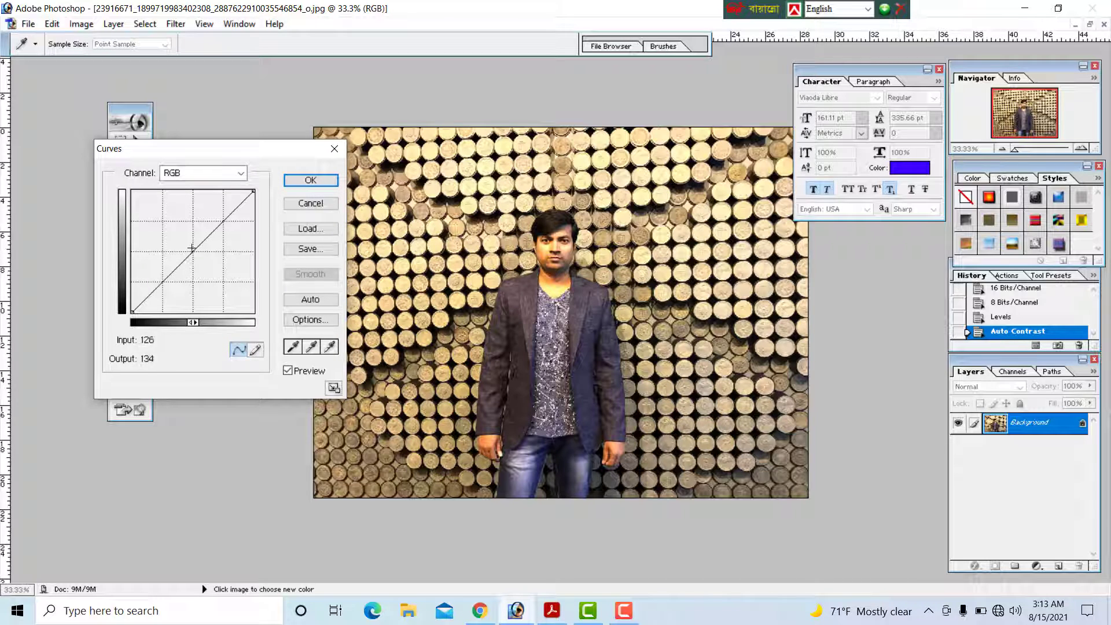
{"action": "left_click_drag", "start_coordinate": [193, 249], "coordinate": [169, 277]}
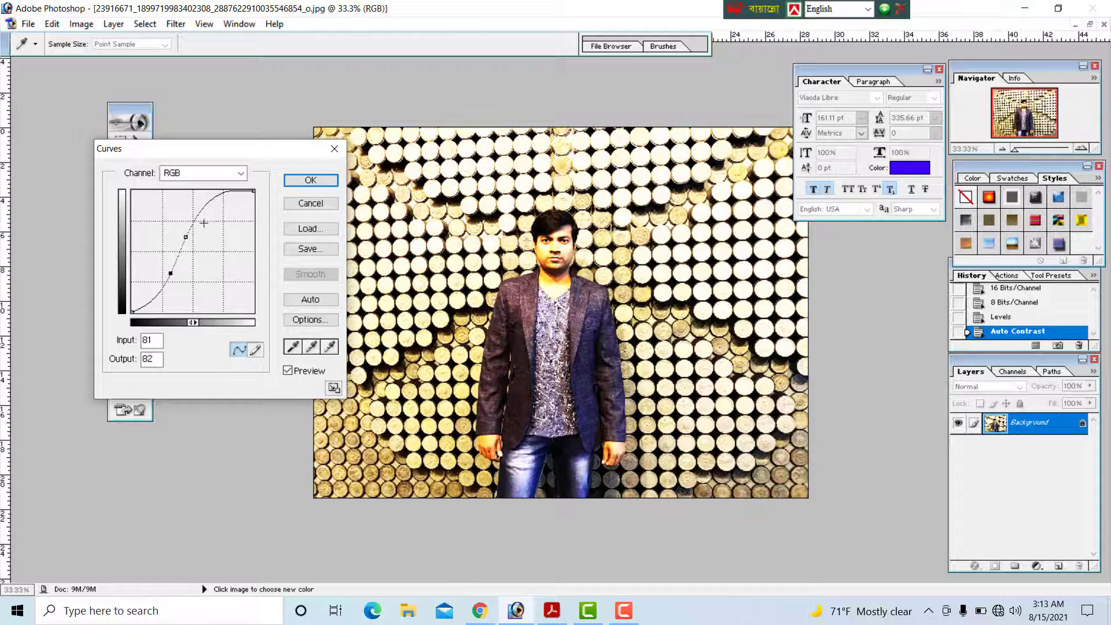
{"action": "left_click_drag", "start_coordinate": [203, 219], "coordinate": [216, 236]}
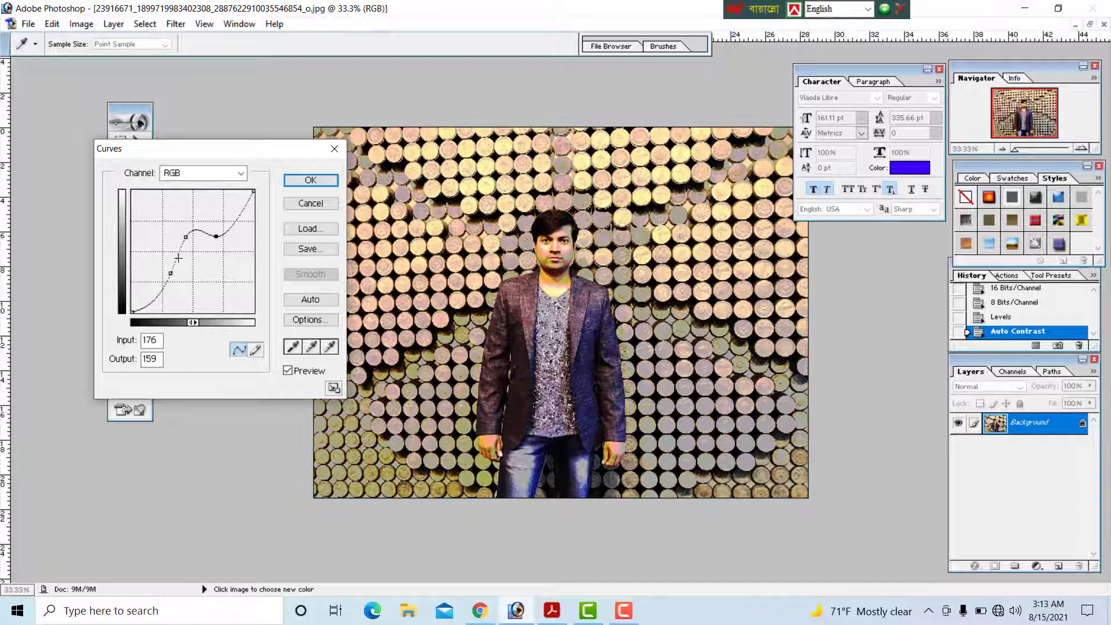
{"action": "left_click", "coordinate": [306, 204]}
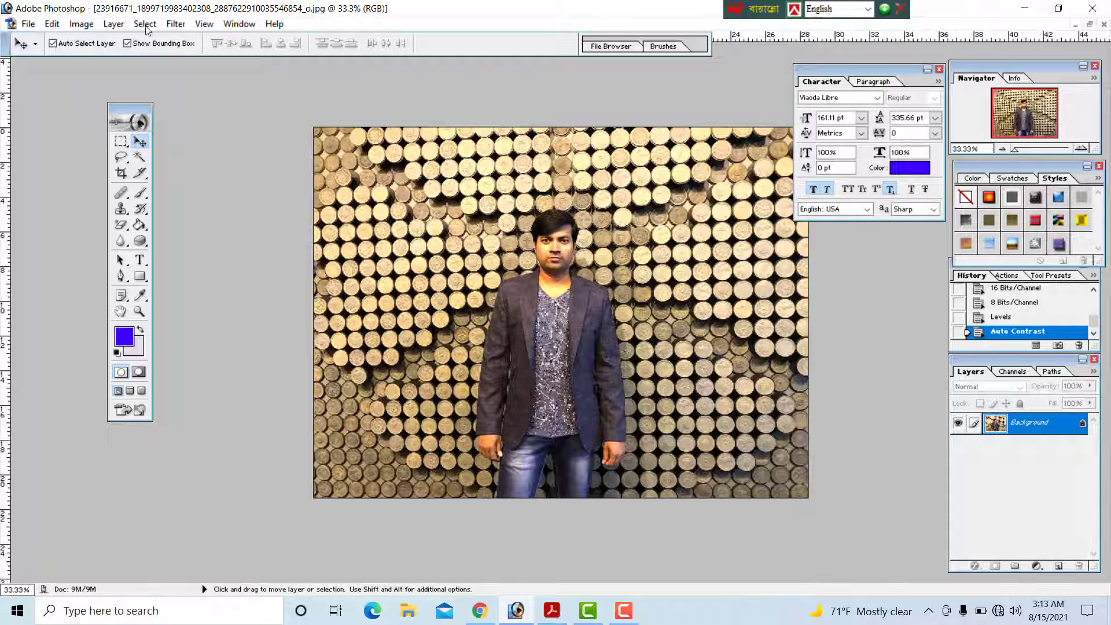
Try an RGB curve through input/output points 117/146, 50/58 and 153/217, and cancel the Curves adjustment.
{"action": "left_click", "coordinate": [81, 24]}
{"action": "mouse_move", "coordinate": [110, 61]}
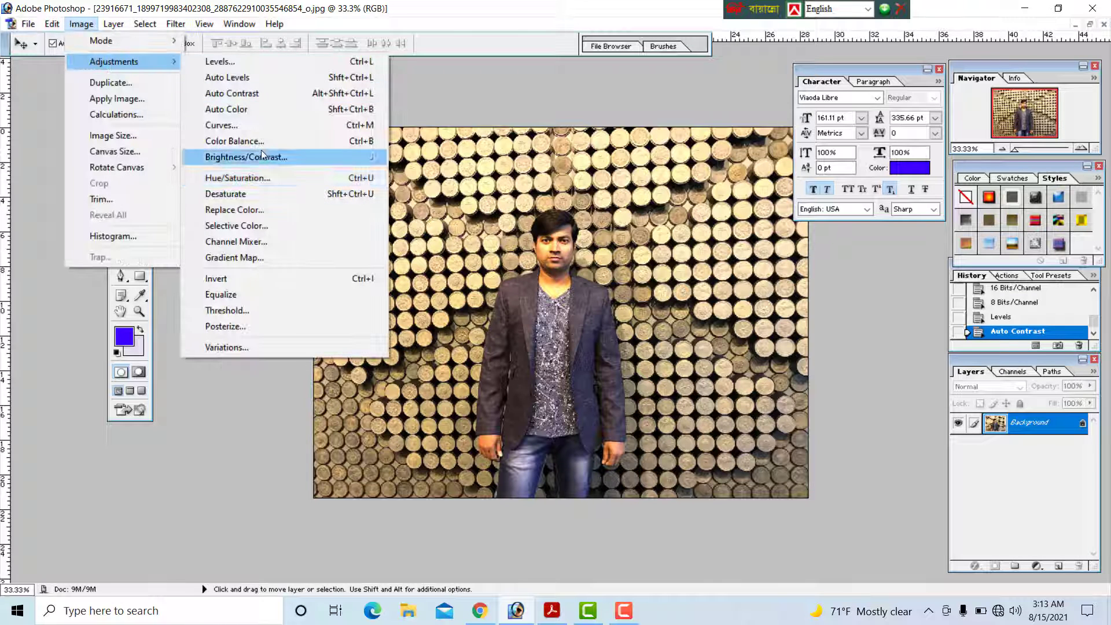
{"action": "left_click", "coordinate": [256, 125]}
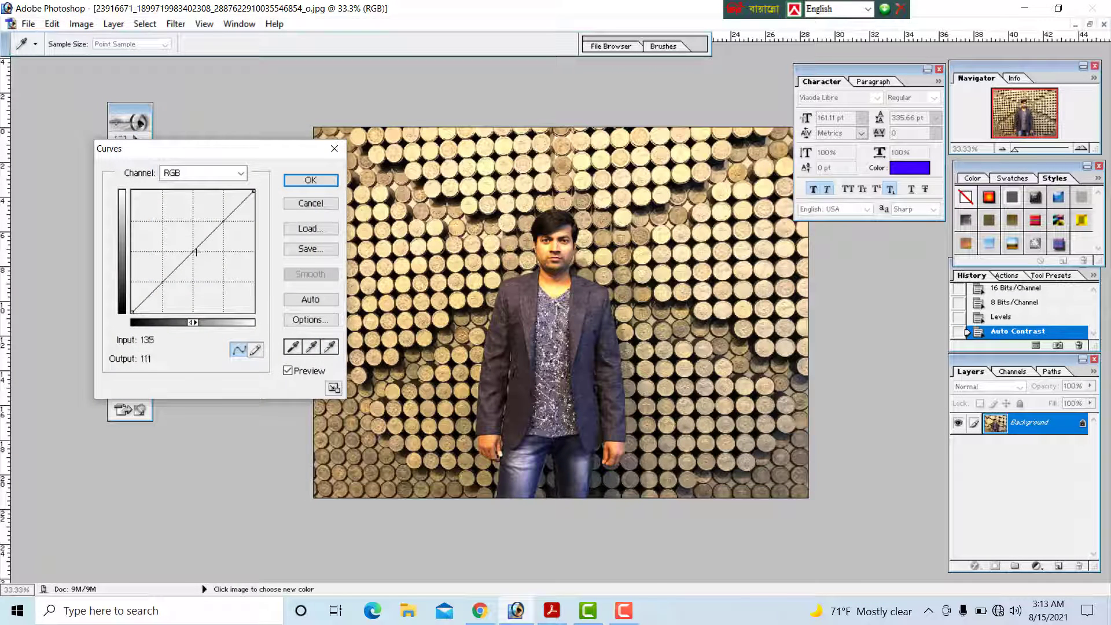
{"action": "left_click_drag", "start_coordinate": [193, 250], "coordinate": [188, 242]}
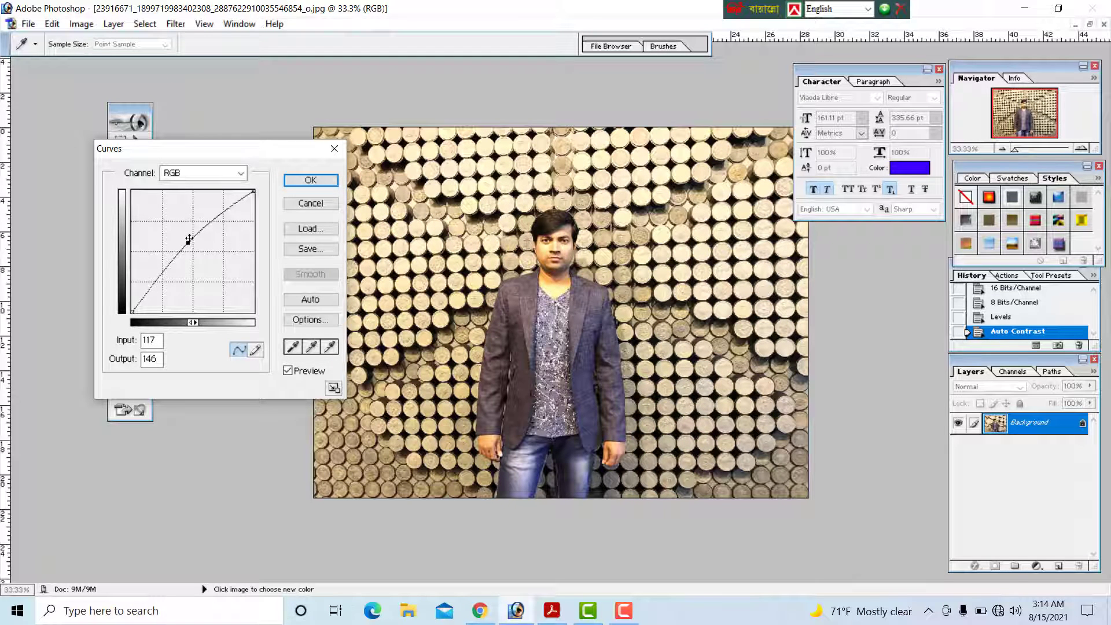
{"action": "mouse_move", "coordinate": [156, 281]}
{"action": "left_mouse_down"}
{"action": "mouse_move", "coordinate": [141, 256]}
{"action": "mouse_move", "coordinate": [155, 285]}
{"action": "left_mouse_up"}
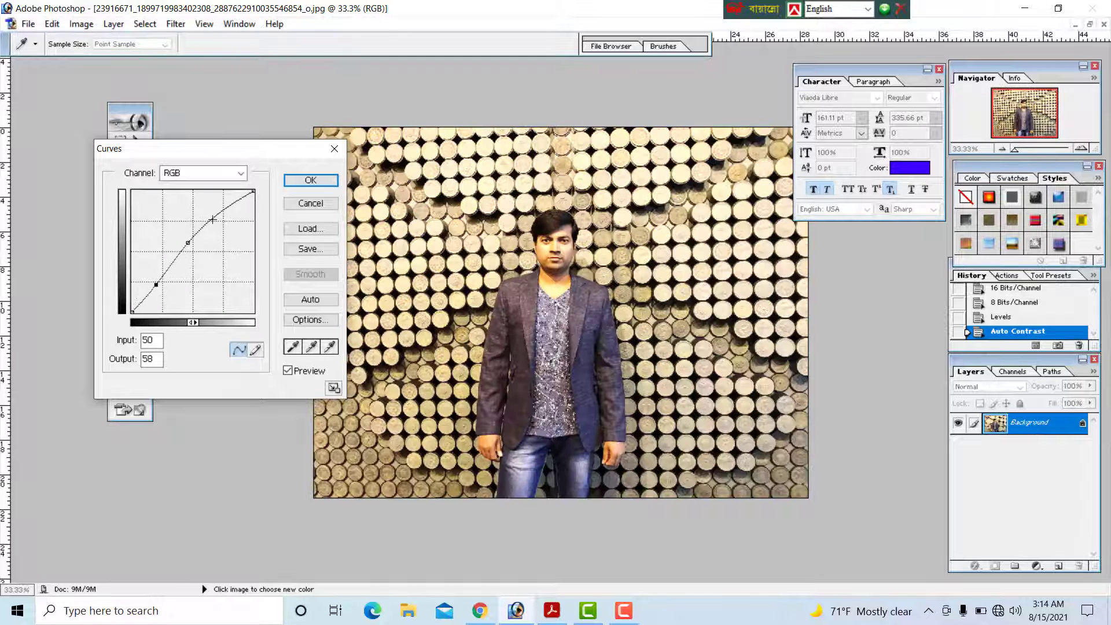
{"action": "left_click_drag", "start_coordinate": [213, 220], "coordinate": [206, 209]}
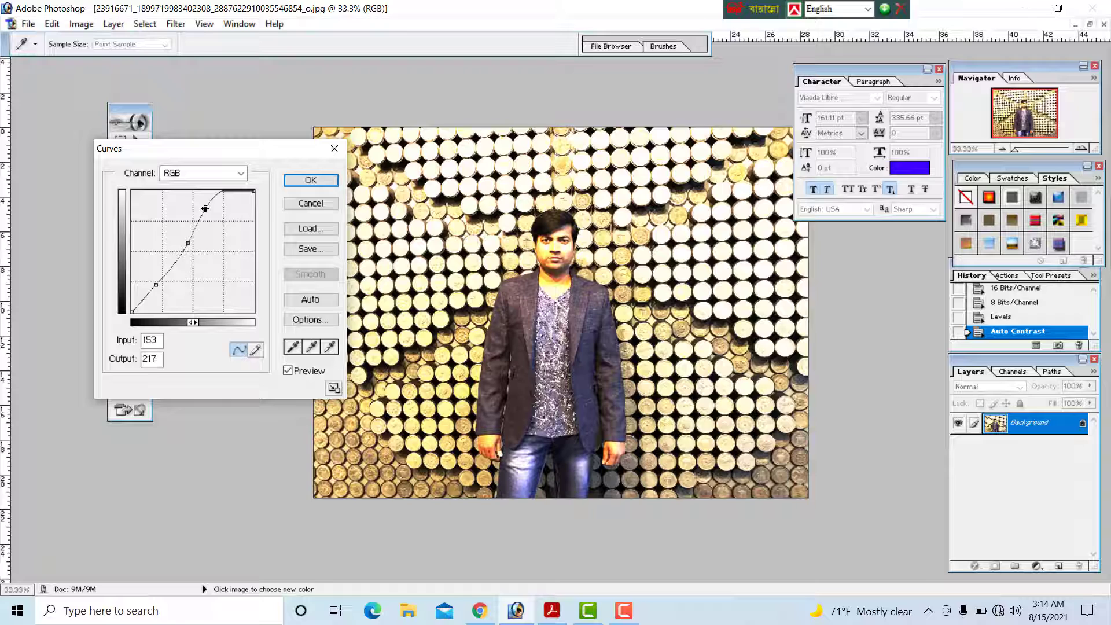
{"action": "left_click", "coordinate": [310, 203]}
Apply an RGB Curves adjustment with one point at input 125, output 148, and undo it.
{"action": "left_click", "coordinate": [81, 24]}
{"action": "mouse_move", "coordinate": [155, 67]}
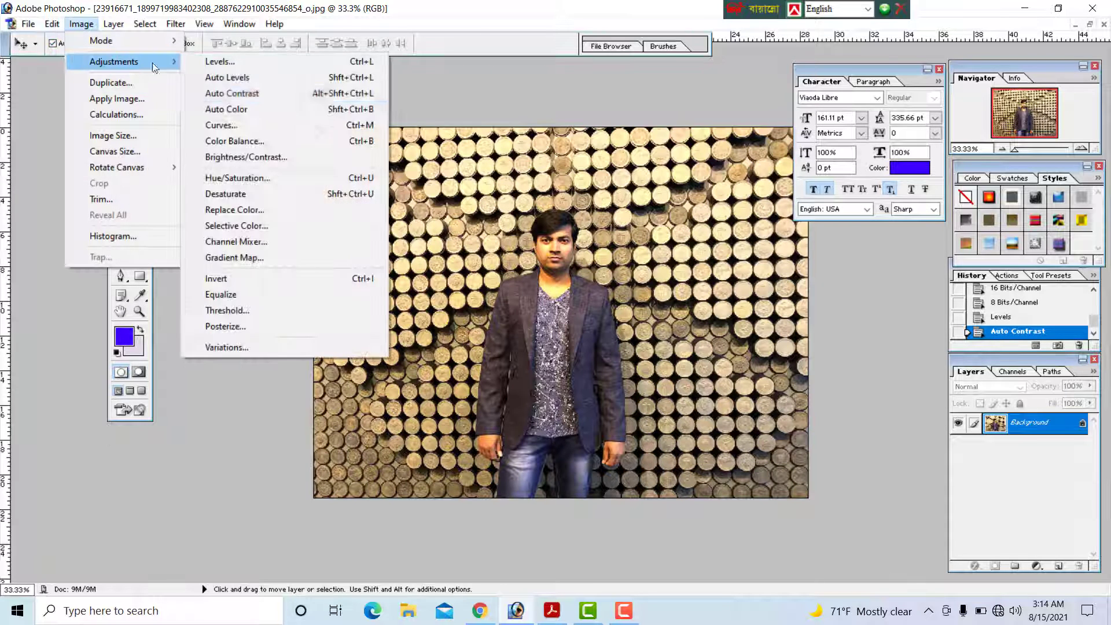
{"action": "left_click", "coordinate": [286, 127]}
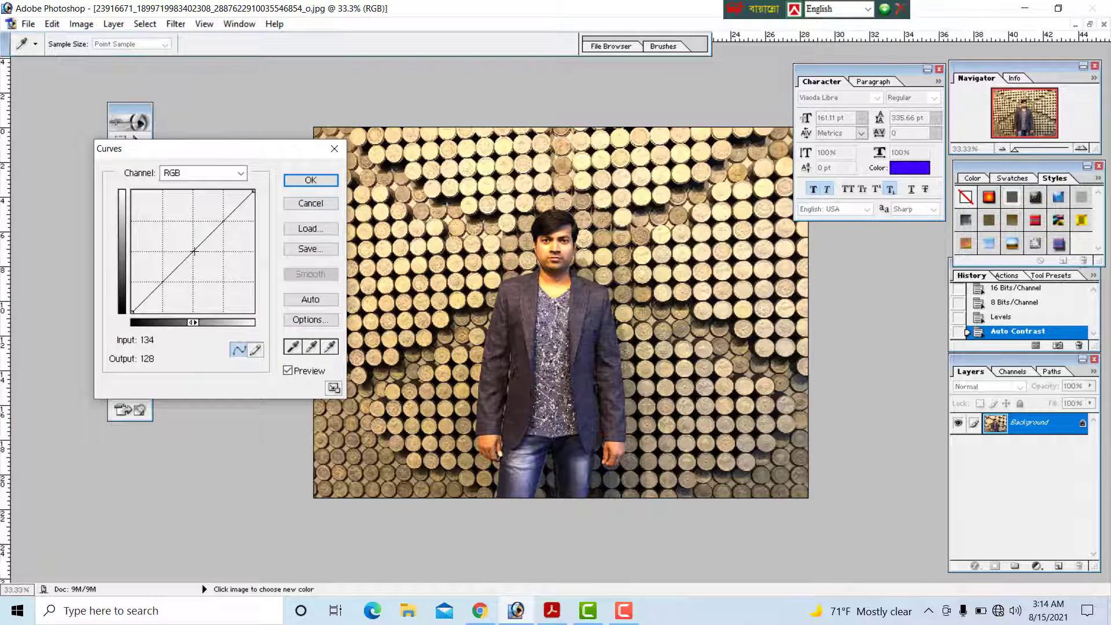
{"action": "left_click_drag", "start_coordinate": [194, 252], "coordinate": [191, 241]}
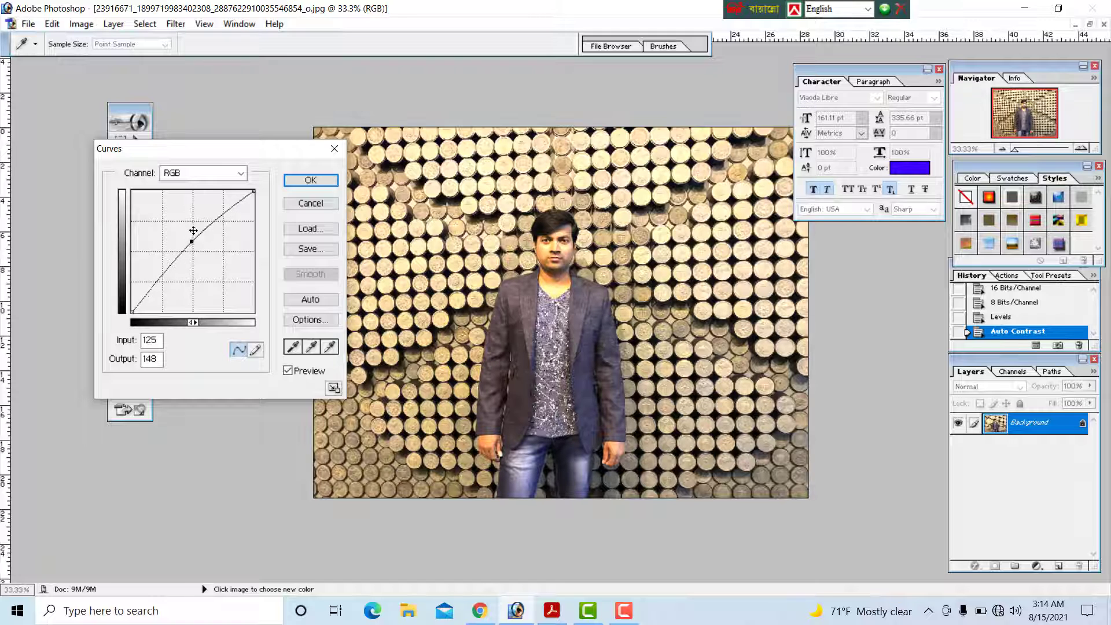
{"action": "left_click", "coordinate": [311, 181]}
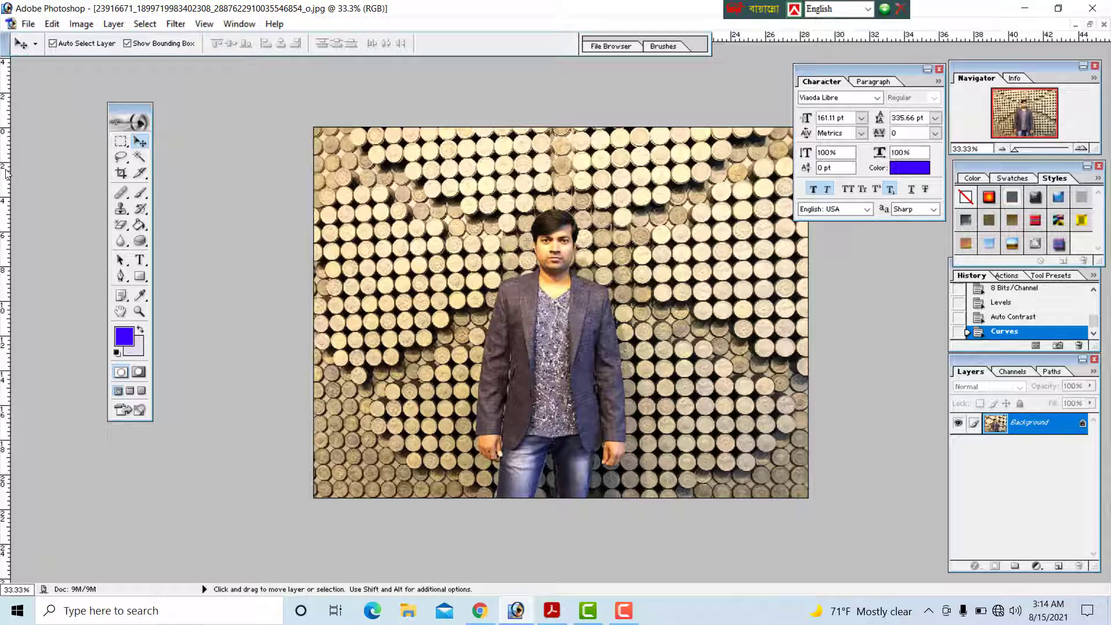
{"action": "key", "text": "ctrl+z"}
Try a Color Balance adjustment on the midtones with color levels +7, -3 and -1, keeping the photo in view, and cancel it.
{"action": "left_click", "coordinate": [81, 24]}
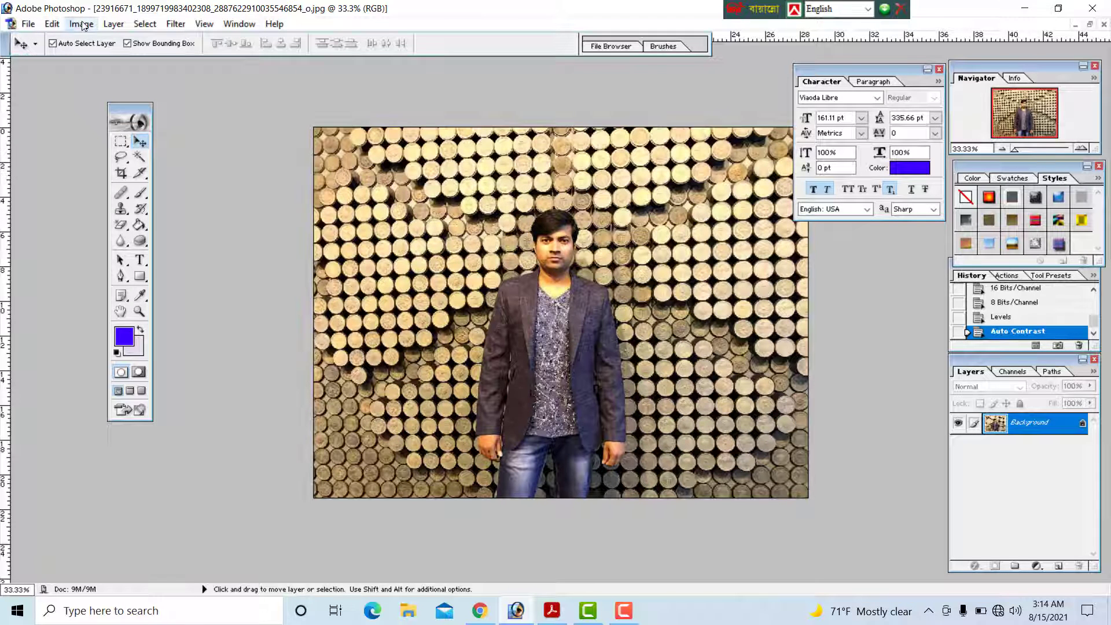
{"action": "mouse_move", "coordinate": [121, 63]}
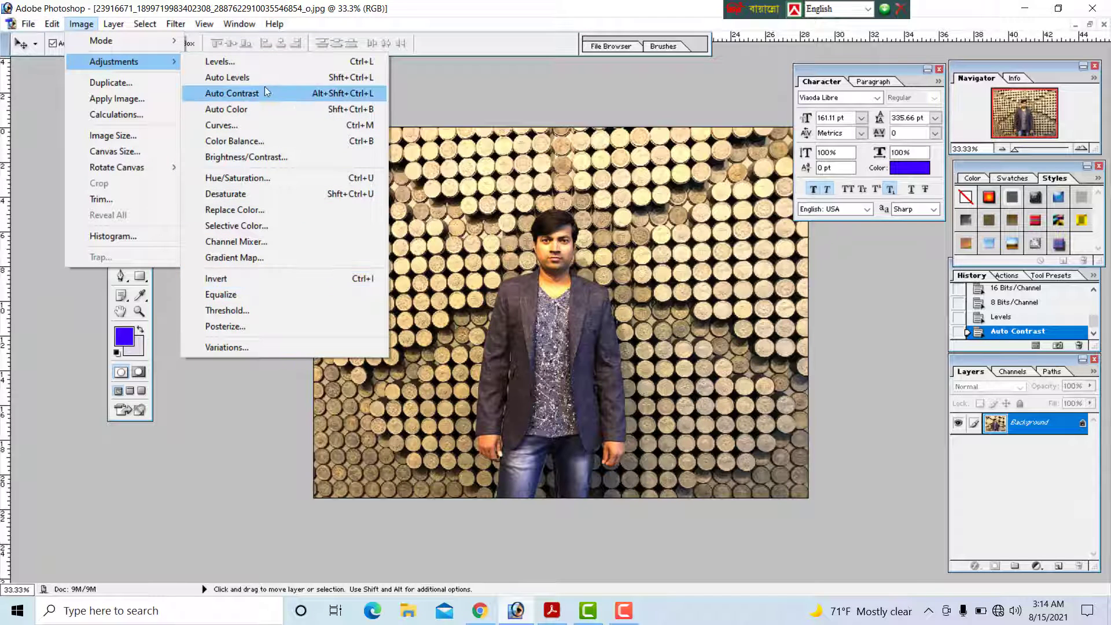
{"action": "left_click", "coordinate": [271, 144]}
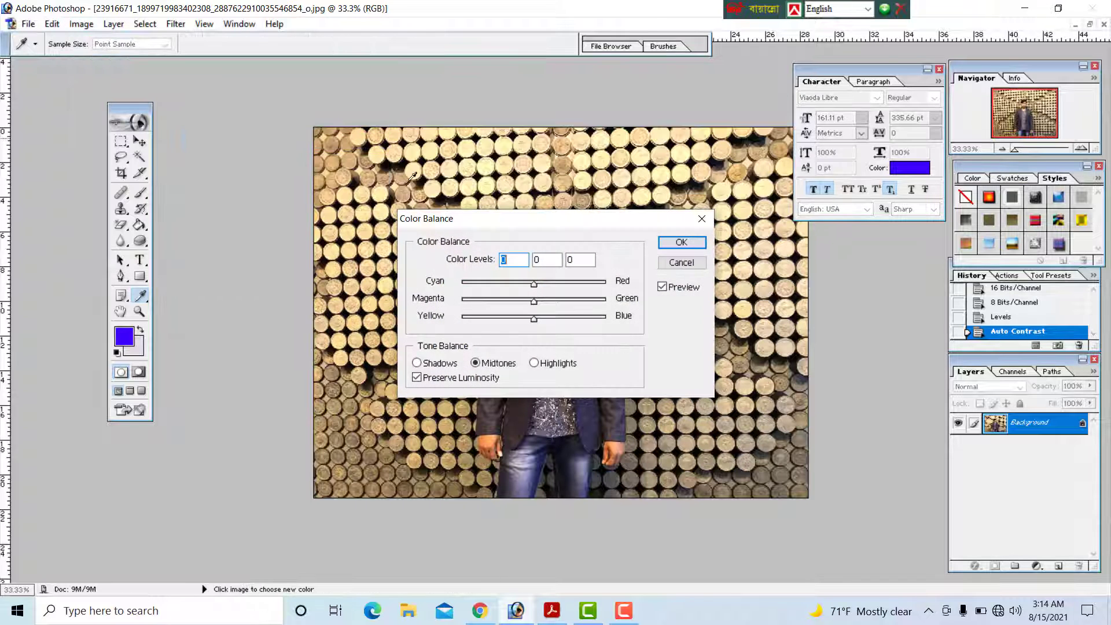
{"action": "left_click_drag", "start_coordinate": [565, 227], "coordinate": [845, 238]}
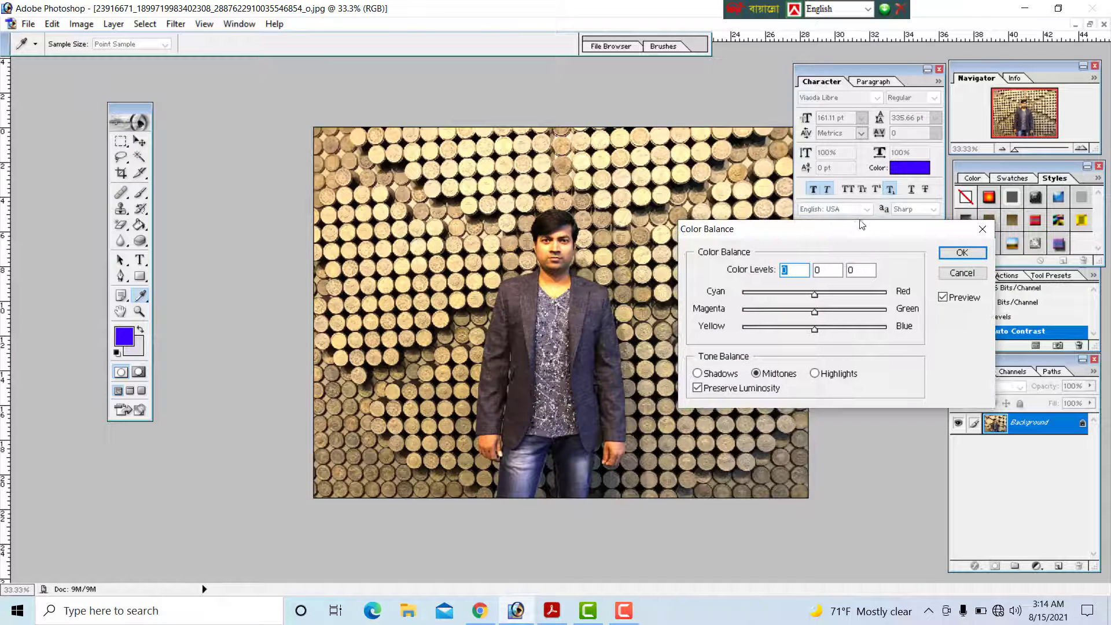
{"action": "left_click", "coordinate": [943, 298]}
{"action": "left_click_drag", "start_coordinate": [815, 294], "coordinate": [850, 332]}
{"action": "left_click_drag", "start_coordinate": [816, 295], "coordinate": [816, 328]}
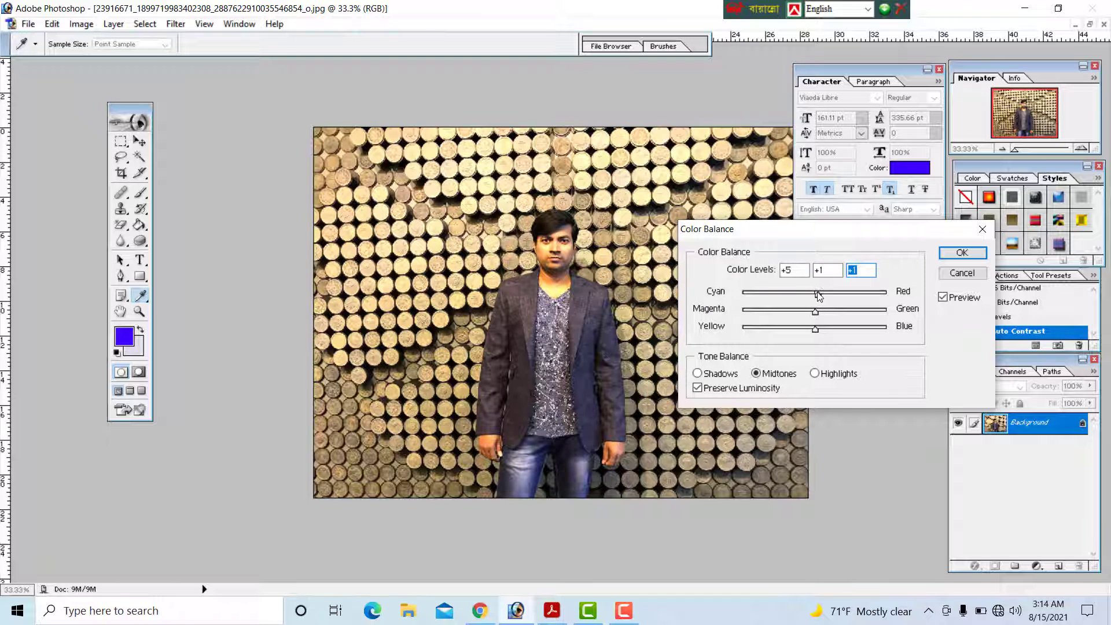
{"action": "mouse_move", "coordinate": [815, 311]}
{"action": "left_mouse_down"}
{"action": "mouse_move", "coordinate": [794, 311]}
{"action": "mouse_move", "coordinate": [820, 294]}
{"action": "mouse_move", "coordinate": [795, 327]}
{"action": "mouse_move", "coordinate": [880, 327]}
{"action": "mouse_move", "coordinate": [813, 328]}
{"action": "left_mouse_up"}
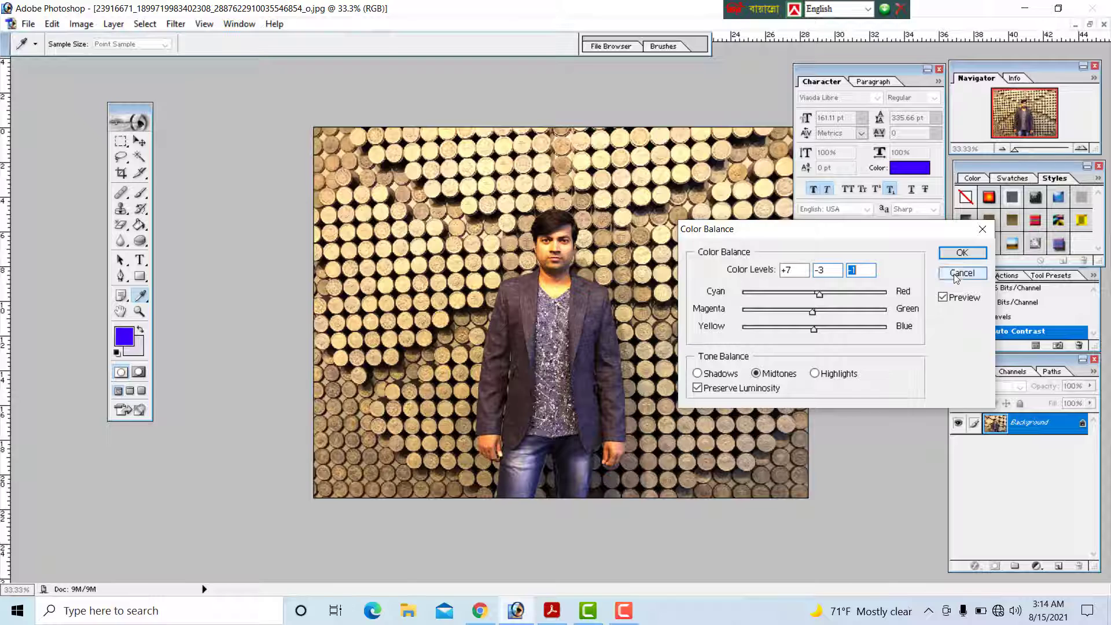
{"action": "left_click", "coordinate": [962, 273]}
{"action": "key", "text": "v"}
Apply a Brightness/Contrast adjustment to the photo with brightness +2 and contrast +14.
{"action": "left_click", "coordinate": [81, 24]}
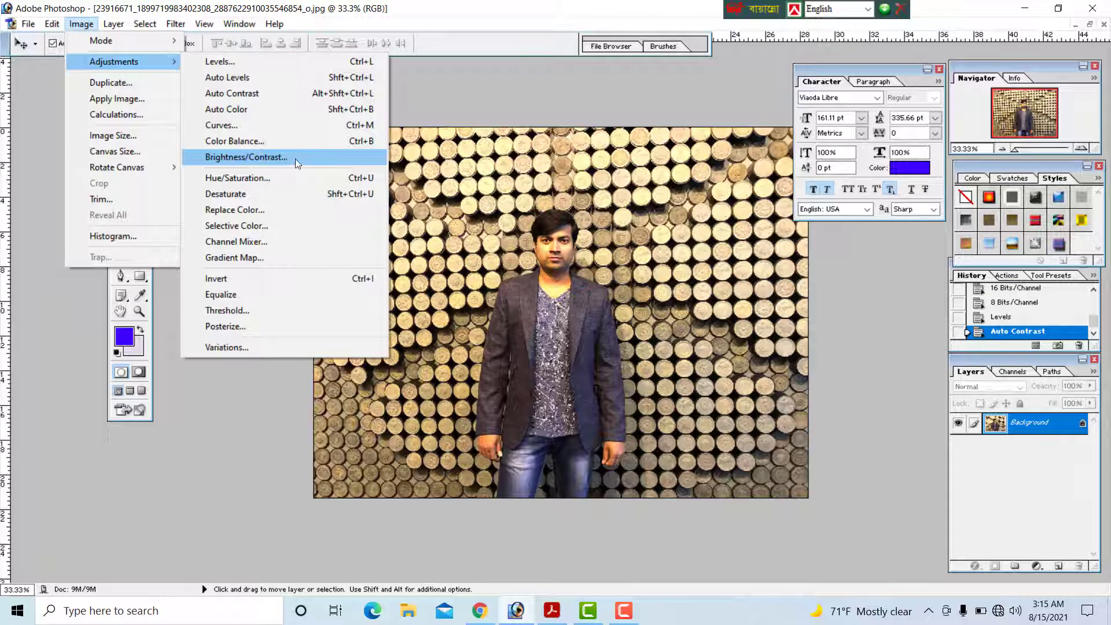
{"action": "left_click", "coordinate": [296, 158]}
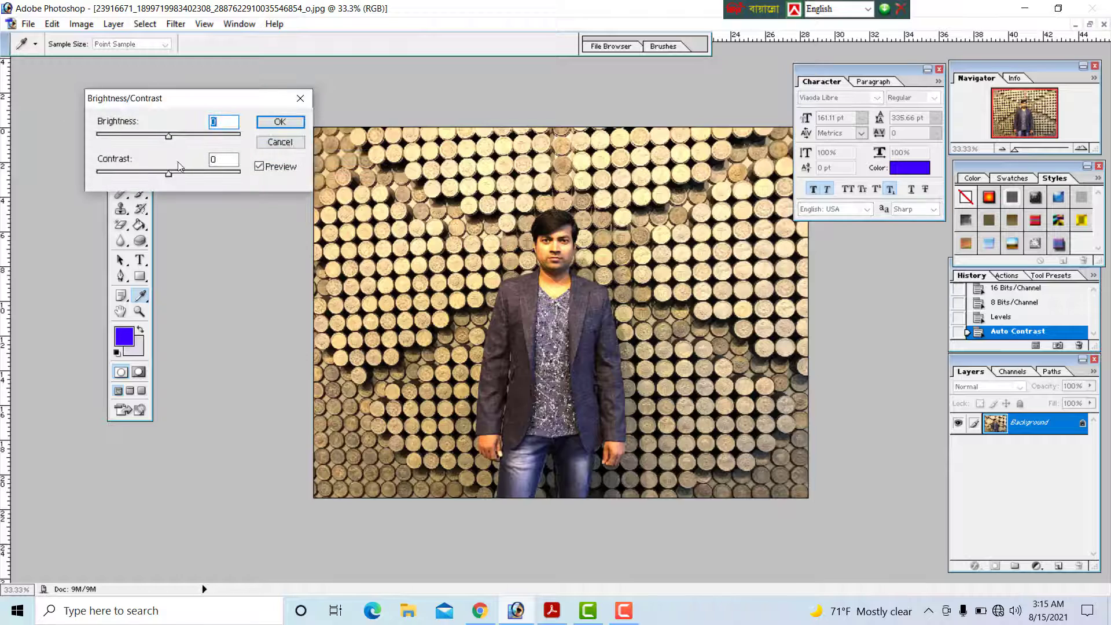
{"action": "left_click_drag", "start_coordinate": [178, 135], "coordinate": [184, 136]}
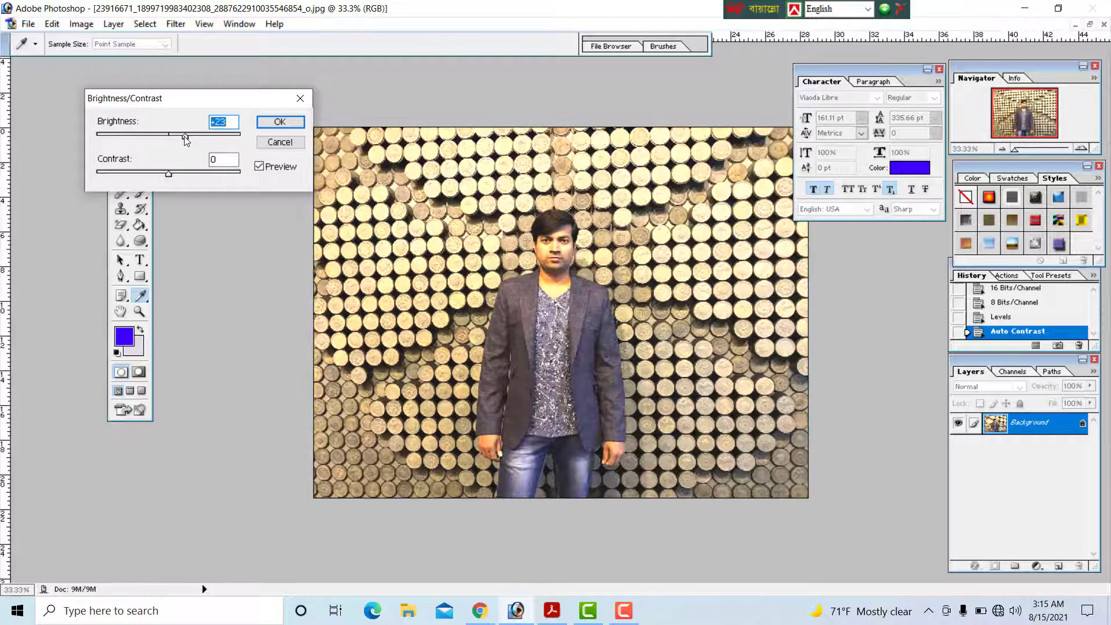
{"action": "mouse_move", "coordinate": [168, 173]}
{"action": "left_mouse_down"}
{"action": "mouse_move", "coordinate": [145, 174]}
{"action": "mouse_move", "coordinate": [189, 173]}
{"action": "left_mouse_up"}
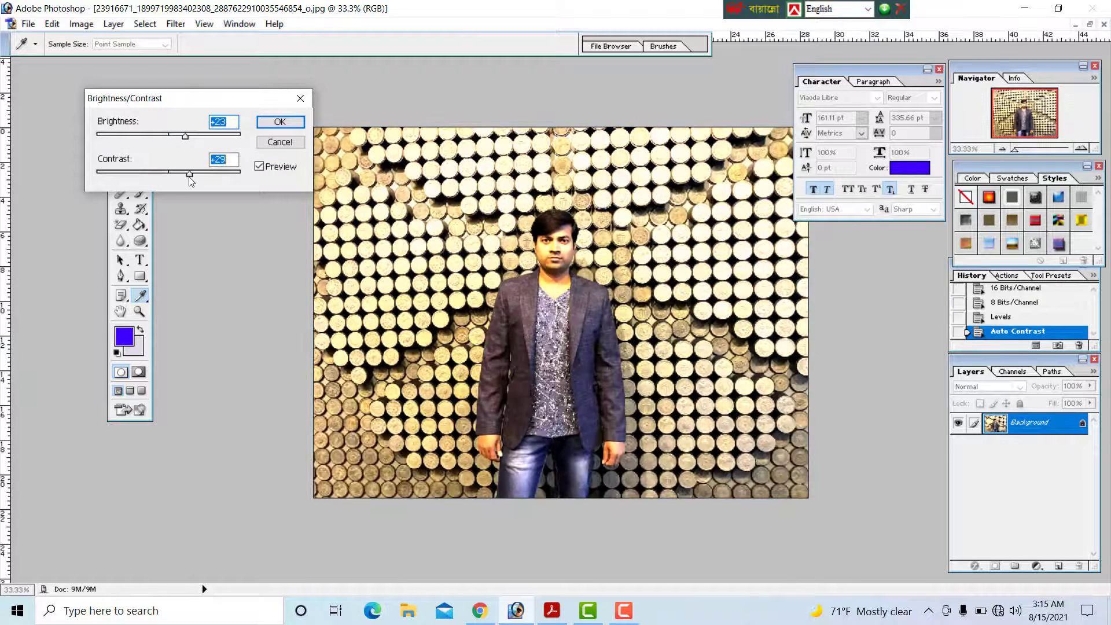
{"action": "mouse_move", "coordinate": [184, 136]}
{"action": "left_mouse_down"}
{"action": "mouse_move", "coordinate": [171, 138]}
{"action": "mouse_move", "coordinate": [194, 137]}
{"action": "mouse_move", "coordinate": [167, 134]}
{"action": "left_mouse_up"}
{"action": "mouse_move", "coordinate": [189, 173]}
{"action": "left_mouse_down"}
{"action": "mouse_move", "coordinate": [114, 173]}
{"action": "mouse_move", "coordinate": [200, 176]}
{"action": "mouse_move", "coordinate": [176, 176]}
{"action": "mouse_move", "coordinate": [181, 183]}
{"action": "left_mouse_up"}
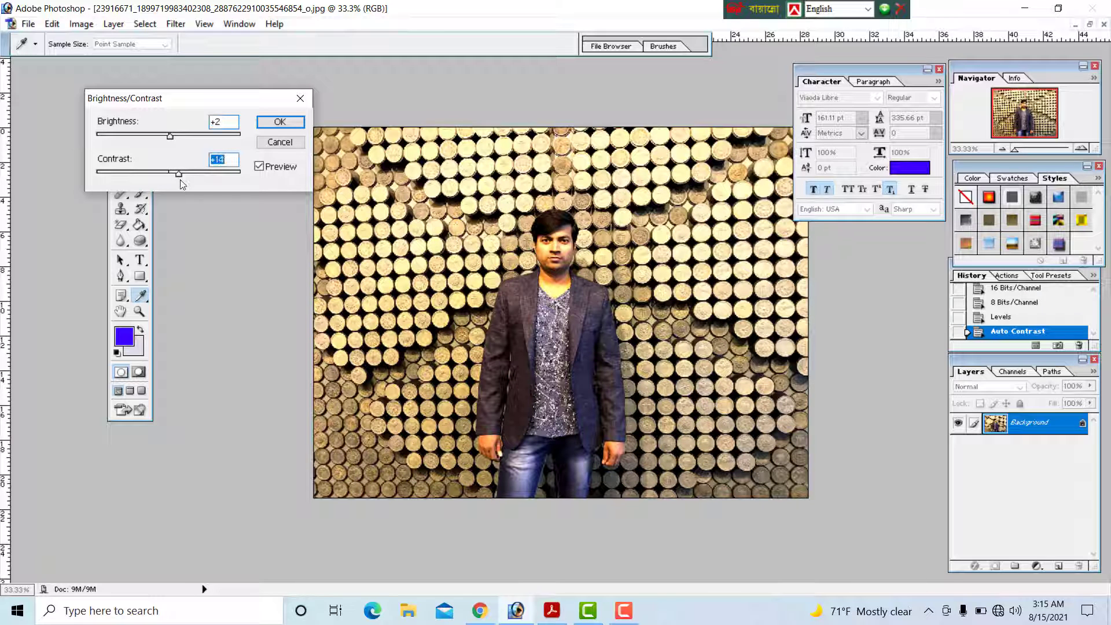
{"action": "left_click", "coordinate": [280, 121]}
{"action": "key", "text": "v"}
Try a Hue/Saturation adjustment on the Master range with hue -6, saturation +2 and slightly raised lightness, and cancel it.
{"action": "left_click", "coordinate": [81, 24]}
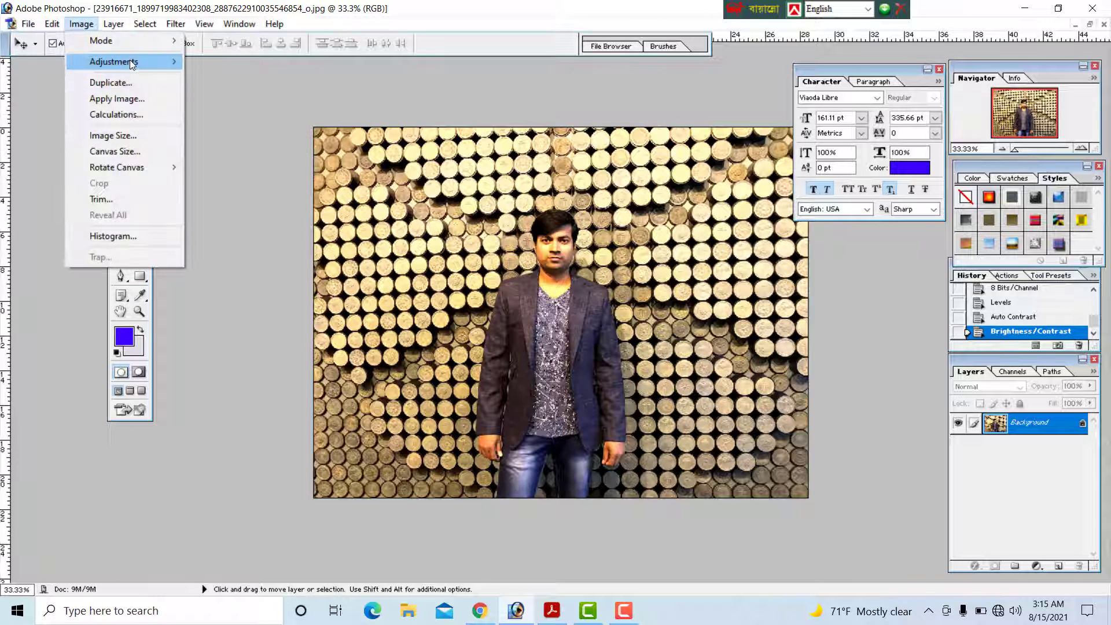
{"action": "mouse_move", "coordinate": [130, 61]}
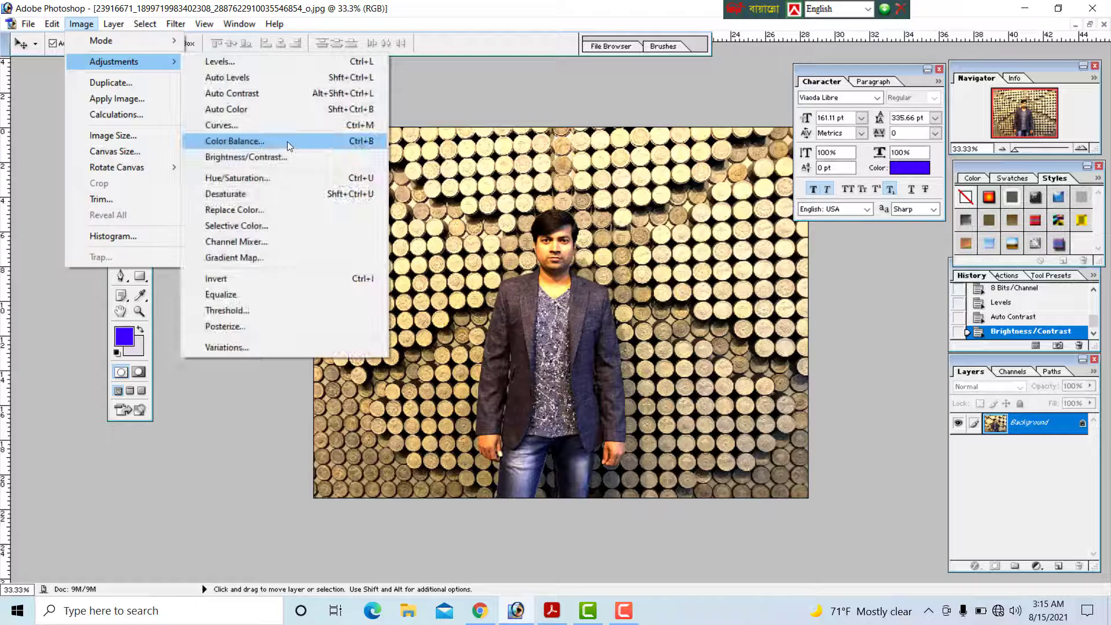
{"action": "left_click", "coordinate": [286, 179]}
{"action": "left_click_drag", "start_coordinate": [567, 222], "coordinate": [230, 99]}
{"action": "left_click_drag", "start_coordinate": [197, 150], "coordinate": [207, 208]}
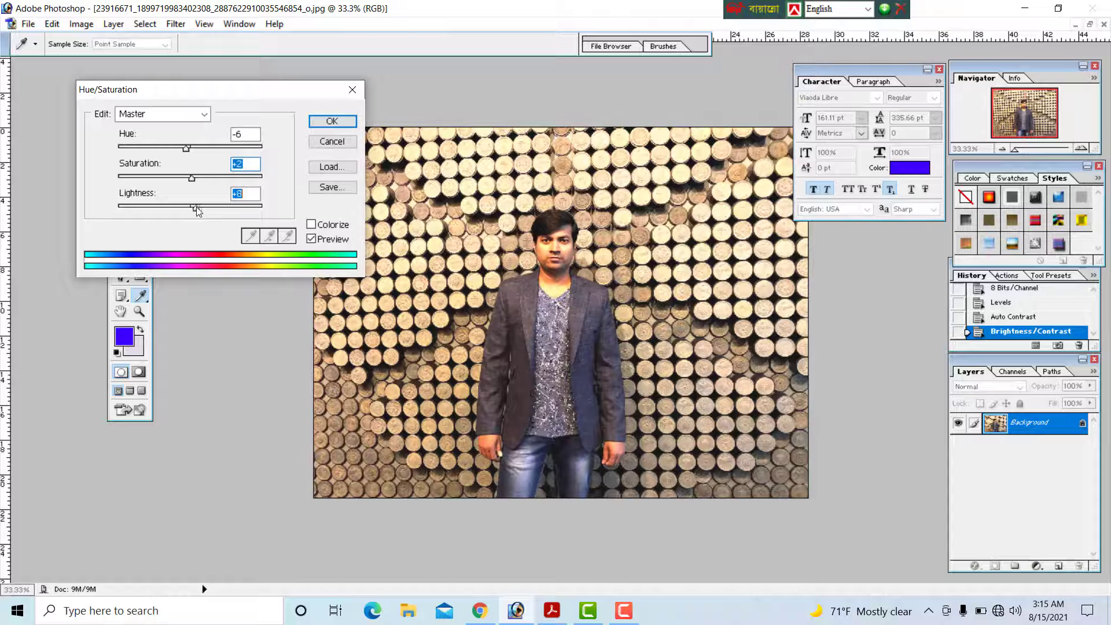
{"action": "left_click", "coordinate": [332, 142]}
Try a Selective Color adjustment on the Reds with cyan +3%, magenta +6% and yellow +3%, and close it without applying.
{"action": "left_click", "coordinate": [80, 27]}
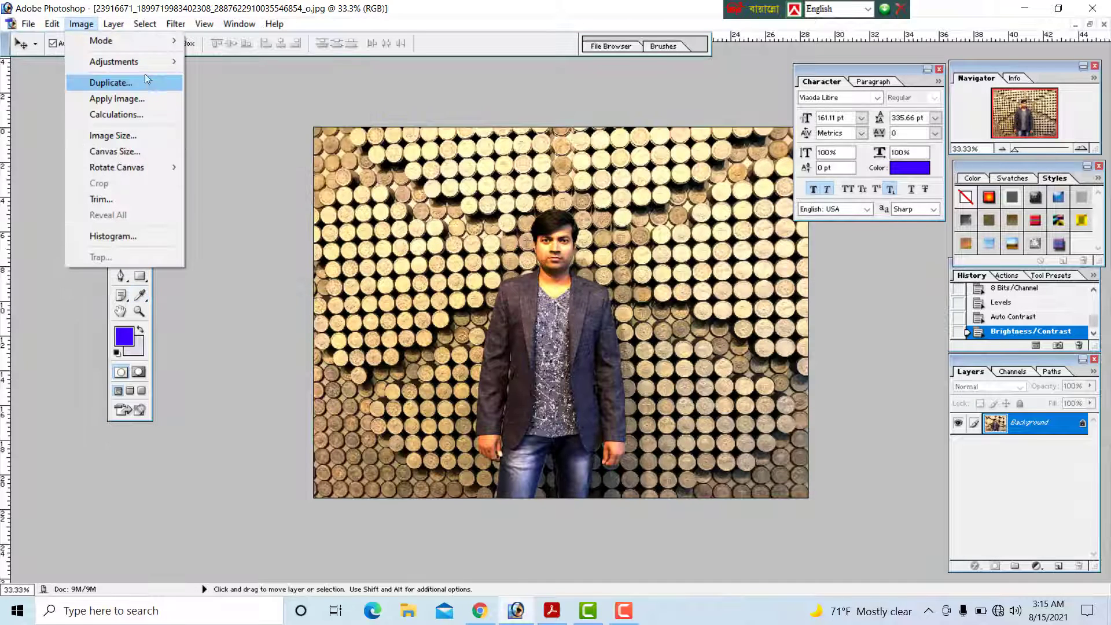
{"action": "mouse_move", "coordinate": [144, 61]}
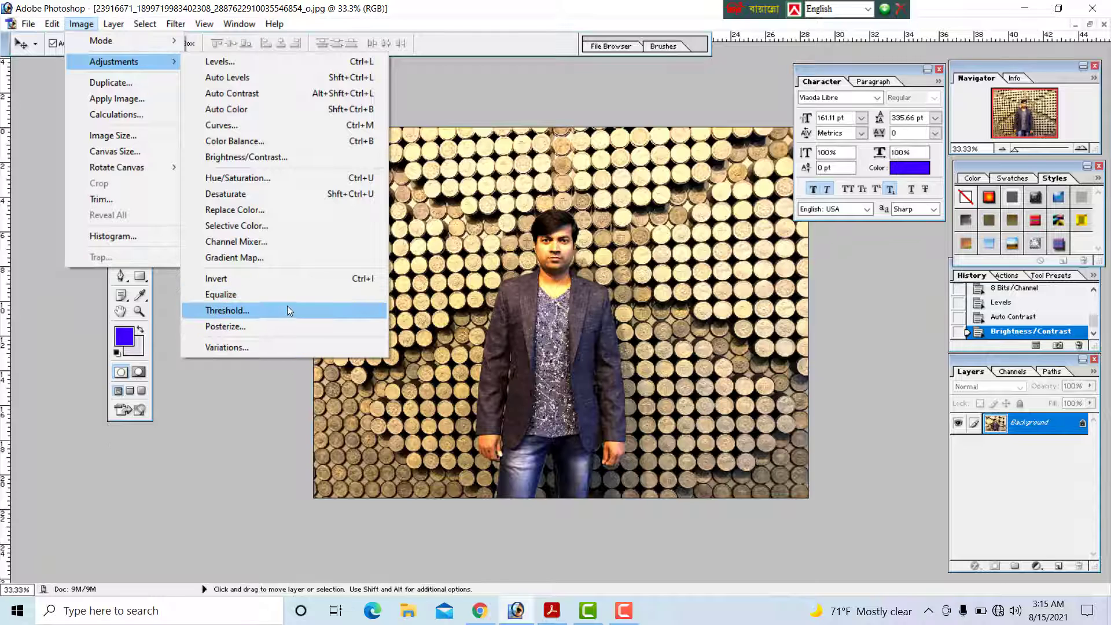
{"action": "left_click", "coordinate": [294, 226]}
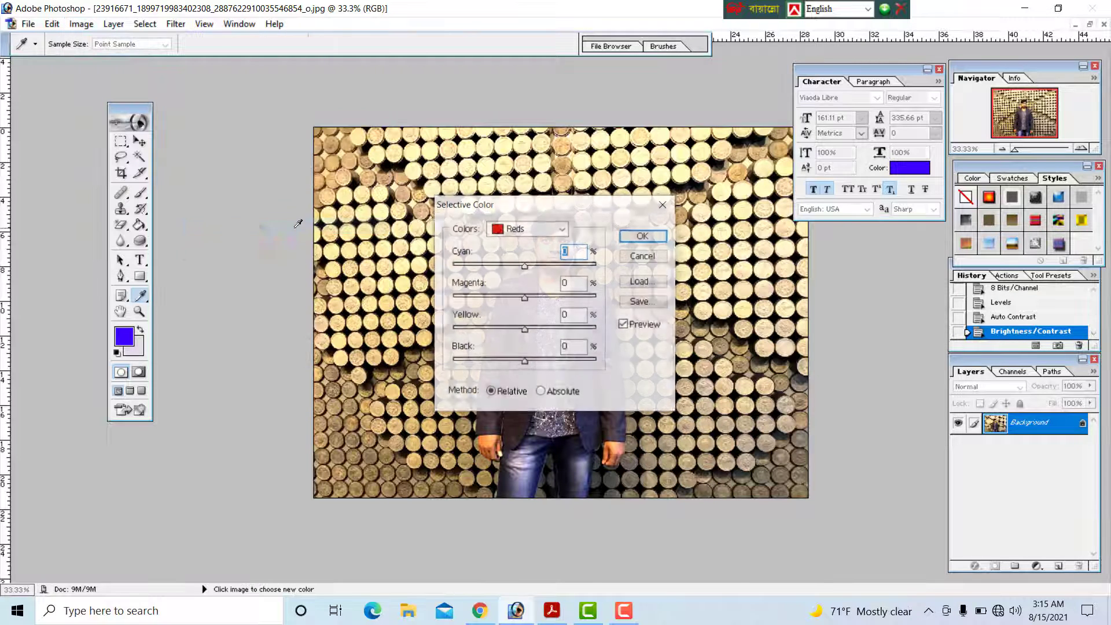
{"action": "left_click_drag", "start_coordinate": [568, 202], "coordinate": [223, 96]}
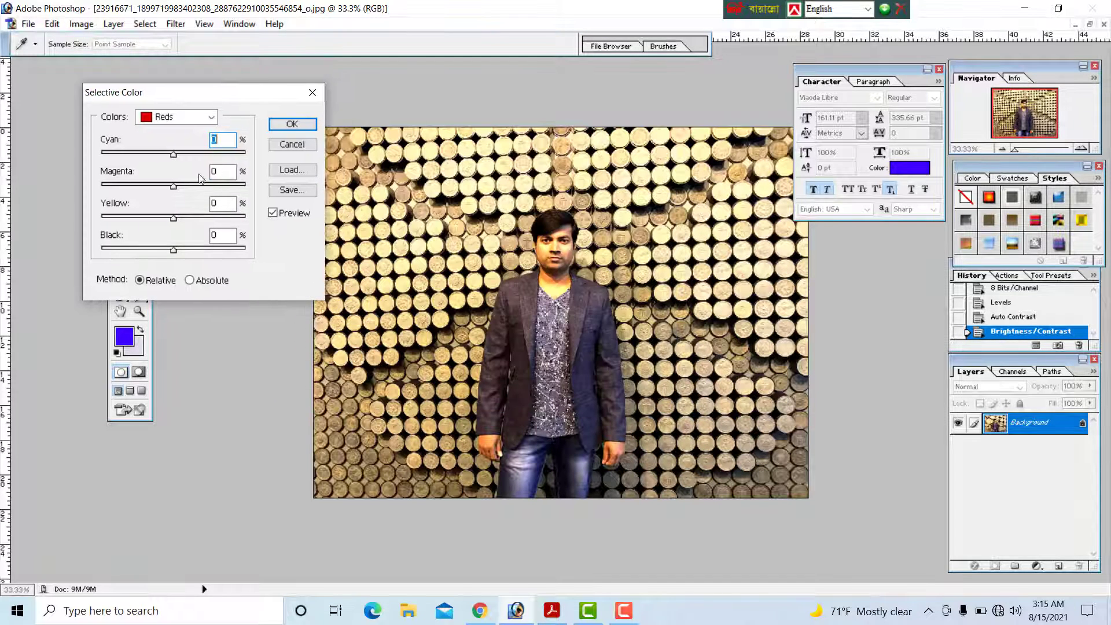
{"action": "left_click_drag", "start_coordinate": [181, 155], "coordinate": [132, 186]}
{"action": "mouse_move", "coordinate": [172, 220]}
{"action": "left_mouse_down"}
{"action": "mouse_move", "coordinate": [141, 219]}
{"action": "mouse_move", "coordinate": [176, 219]}
{"action": "left_mouse_up"}
{"action": "left_click_drag", "start_coordinate": [133, 186], "coordinate": [178, 186]}
{"action": "left_click_drag", "start_coordinate": [119, 155], "coordinate": [176, 155]}
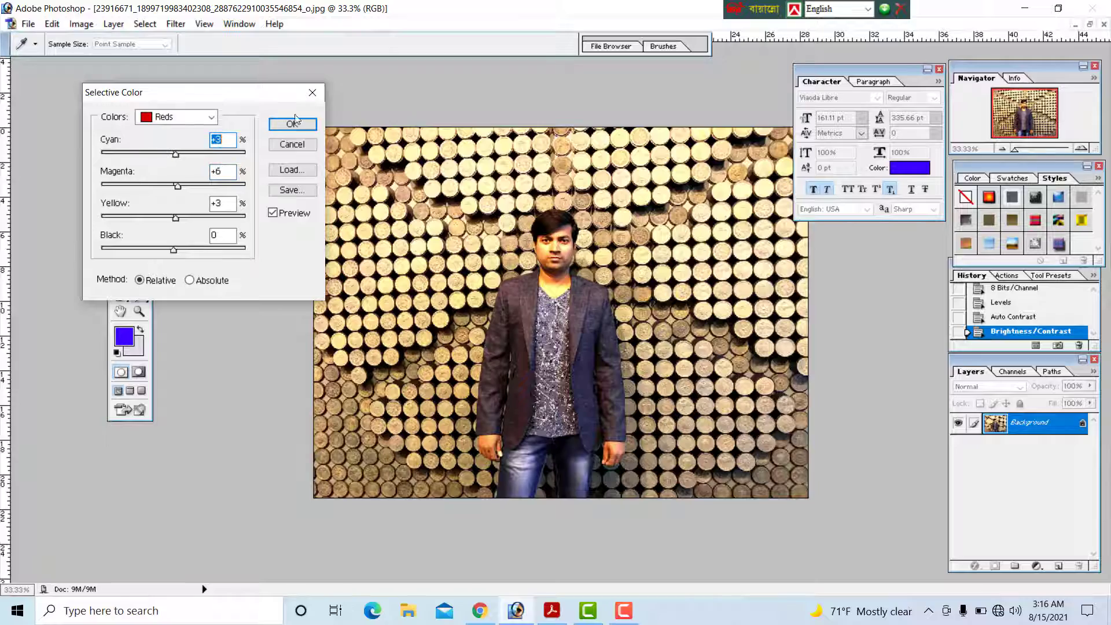
{"action": "left_click", "coordinate": [293, 123]}
Select the man's dark hair with the Magic Wand at tolerance 30, adding neighbouring areas to the selection.
{"action": "left_click", "coordinate": [573, 272], "text": "ctrl"}
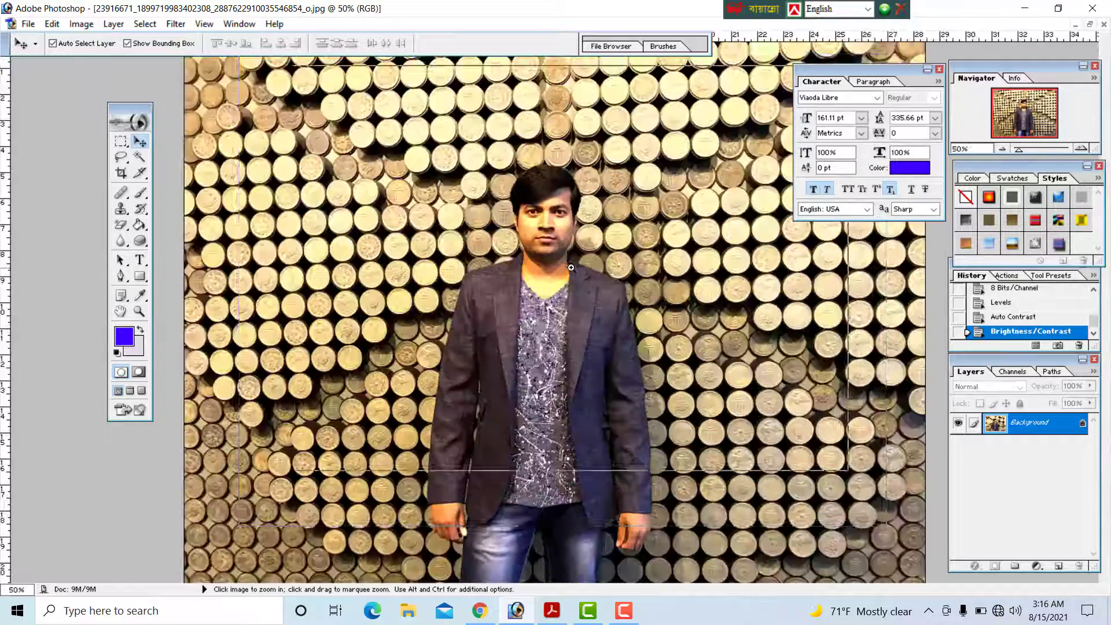
{"action": "left_click", "coordinate": [574, 272], "text": "ctrl"}
{"action": "left_click", "coordinate": [574, 272], "text": "ctrl"}
{"action": "left_click_drag", "start_coordinate": [573, 272], "coordinate": [538, 375]}
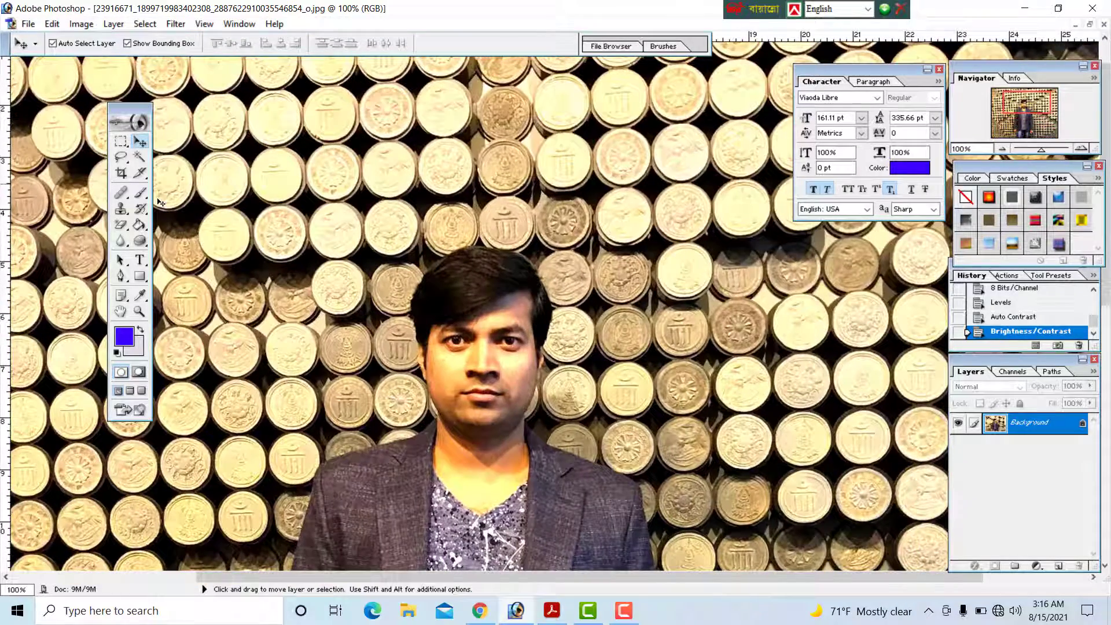
{"action": "left_click", "coordinate": [139, 157]}
{"action": "left_click", "coordinate": [451, 278]}
{"action": "left_click", "coordinate": [476, 285]}
{"action": "left_click", "coordinate": [475, 284]}
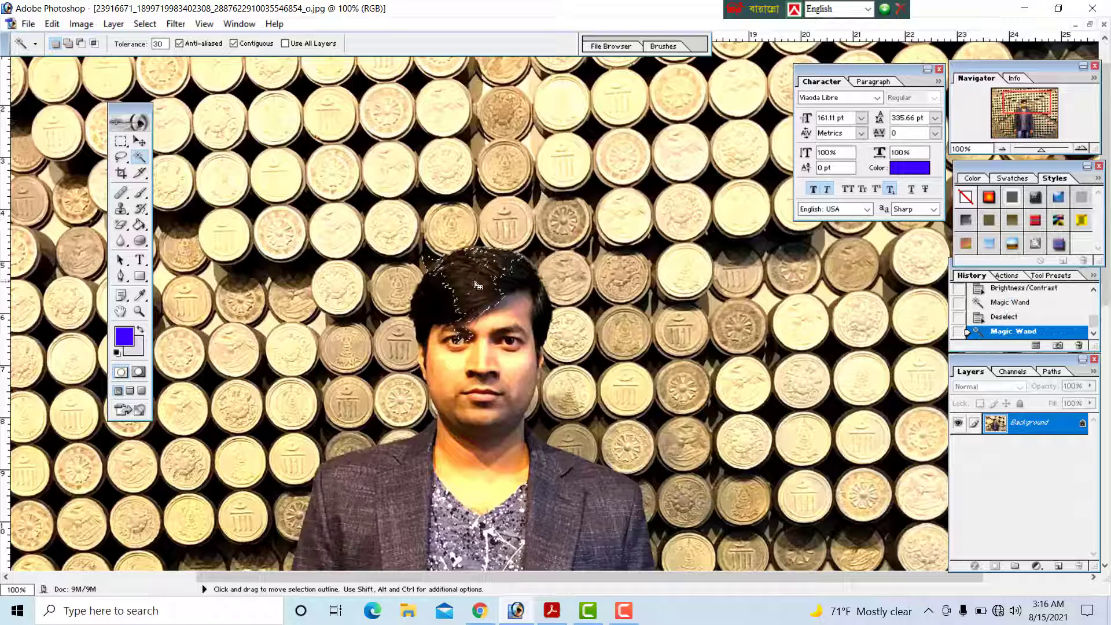
{"action": "left_click", "coordinate": [502, 282], "text": "shift"}
{"action": "left_click", "coordinate": [514, 282], "text": "shift"}
{"action": "left_click", "coordinate": [526, 282], "text": "shift"}
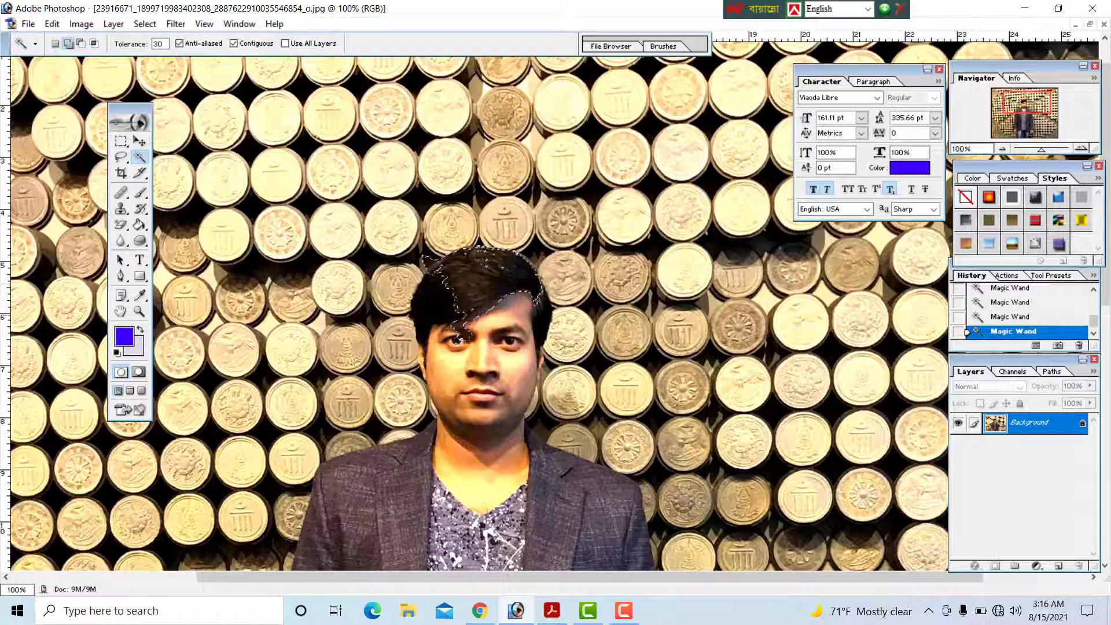
{"action": "left_click", "coordinate": [543, 287], "text": "shift"}
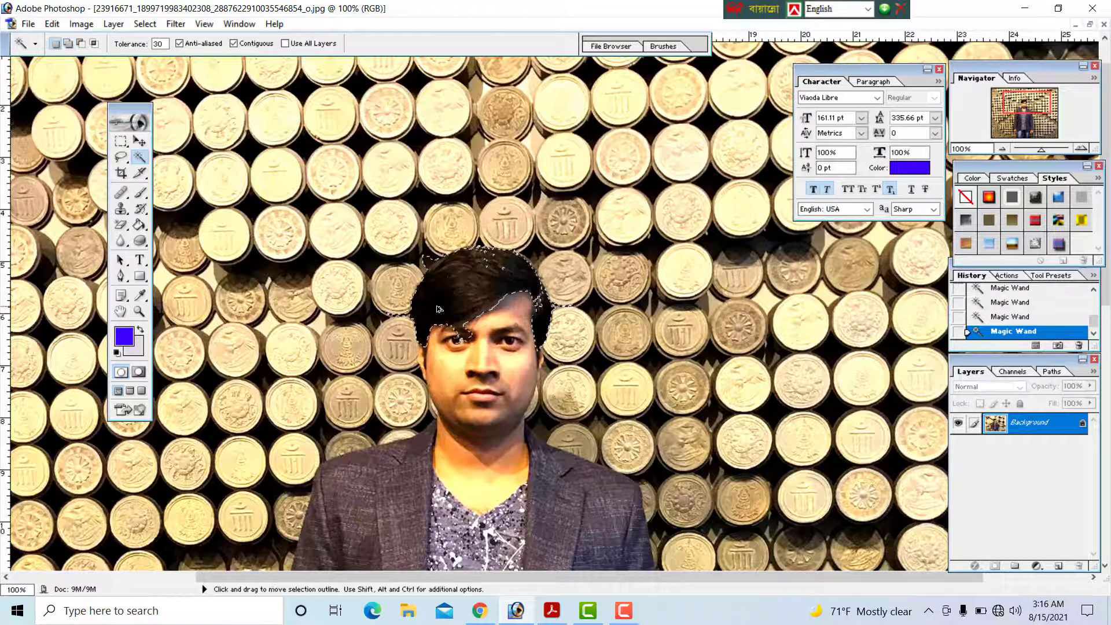
Feather the hair selection by 12 pixels.
{"action": "key", "text": "ctrl+alt+d"}
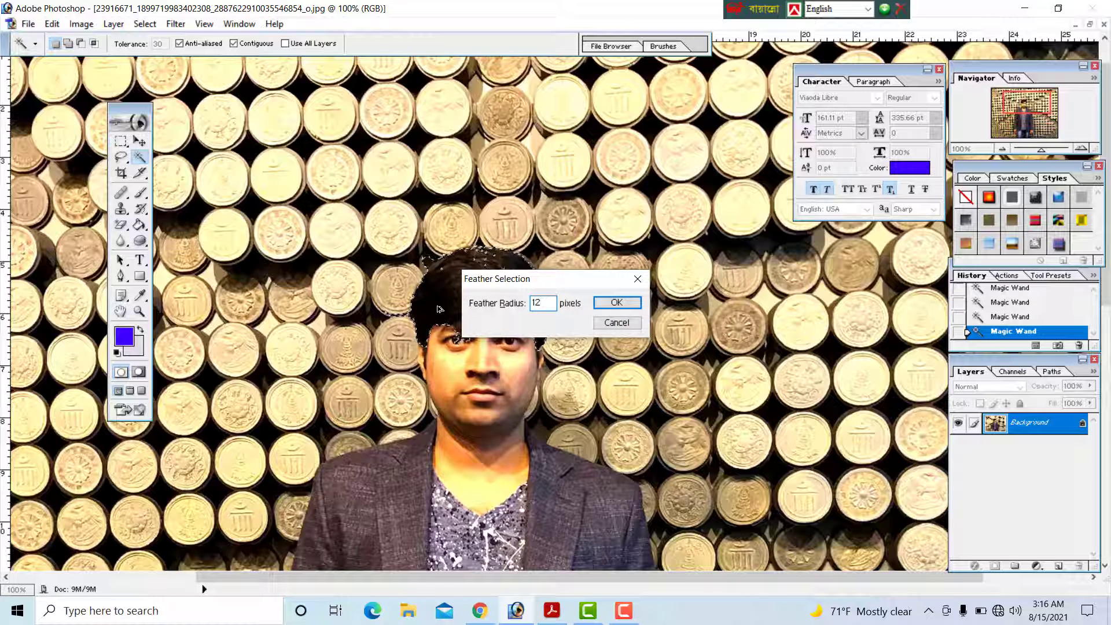
{"action": "type", "text": "12"}
{"action": "key", "text": "Return"}
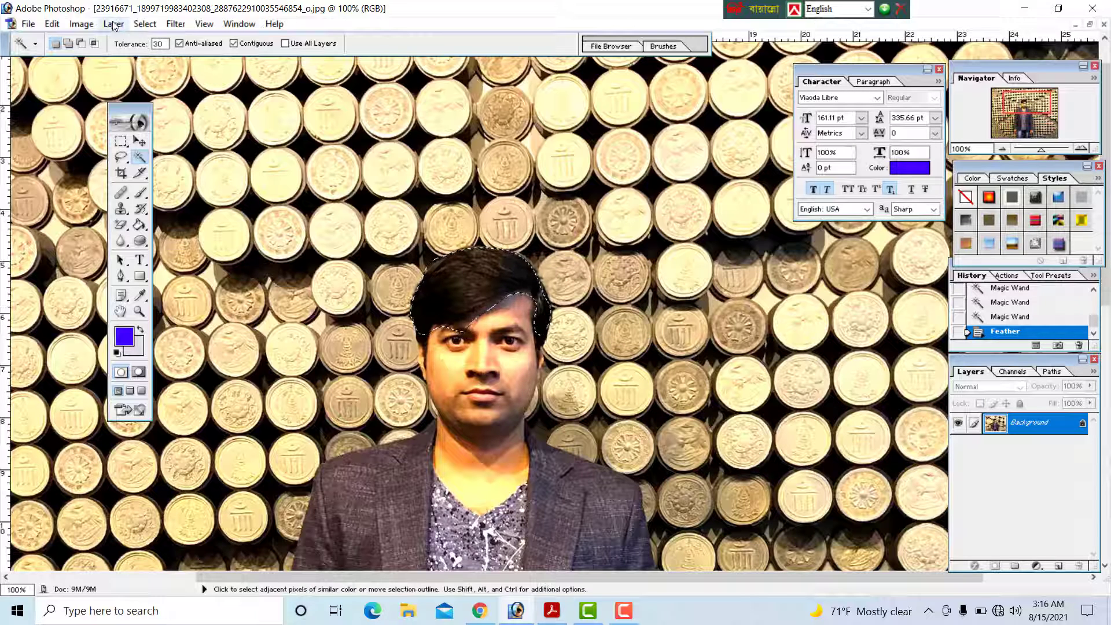
Darken the selected hair with Selective Color, setting black to about +93% for the Blacks using the Relative method, and deselect.
{"action": "left_click", "coordinate": [82, 24]}
{"action": "mouse_move", "coordinate": [116, 61]}
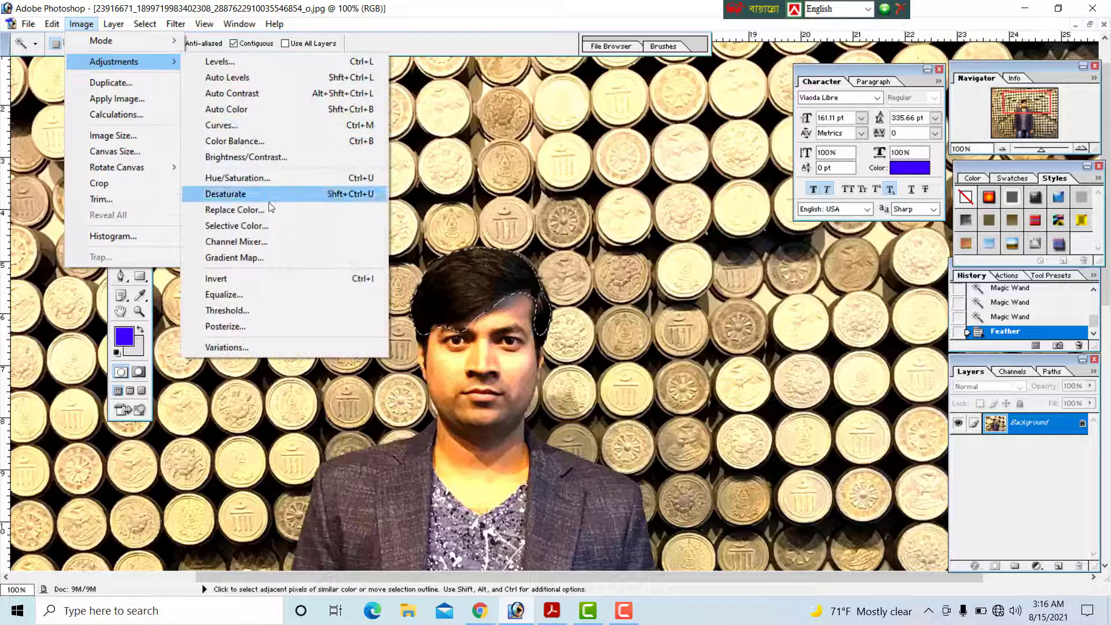
{"action": "left_click", "coordinate": [269, 226]}
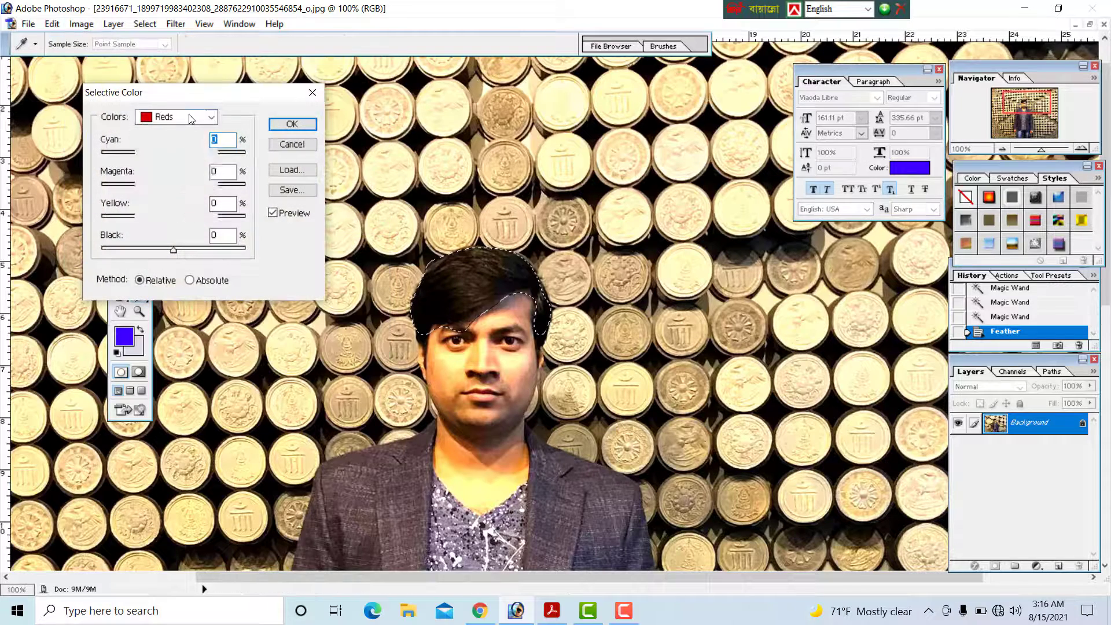
{"action": "left_click", "coordinate": [191, 119]}
{"action": "left_click", "coordinate": [179, 222]}
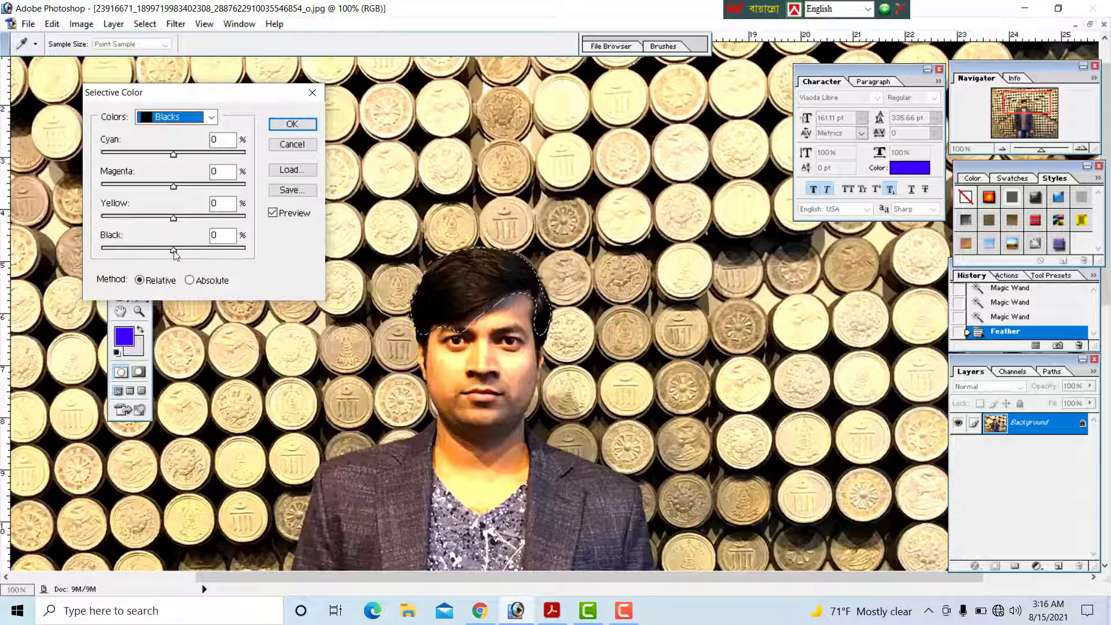
{"action": "left_click_drag", "start_coordinate": [173, 250], "coordinate": [198, 252]}
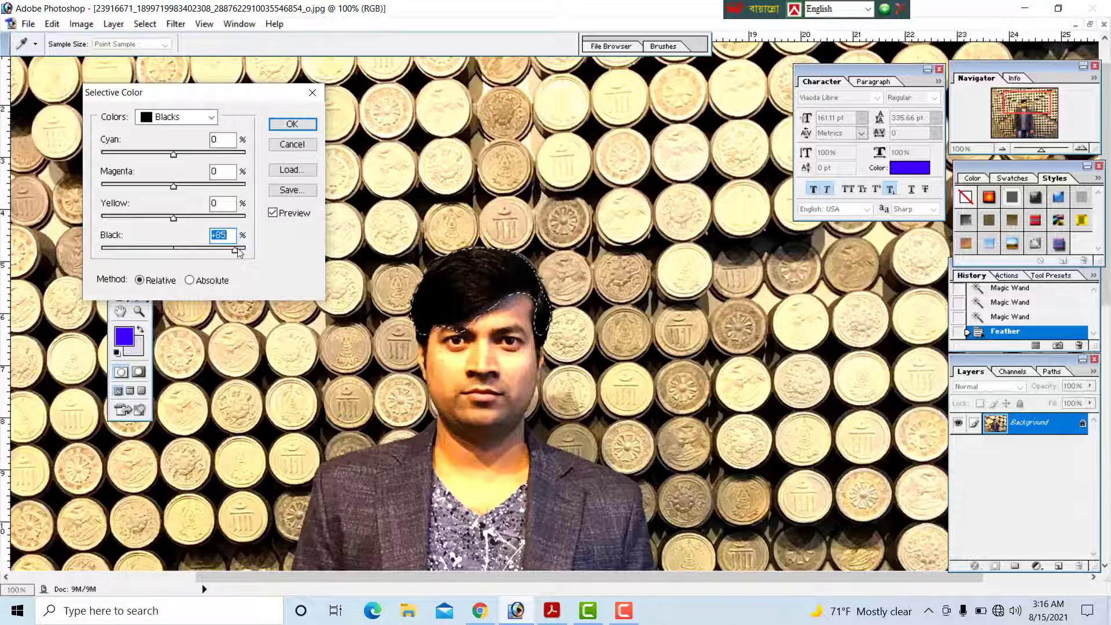
{"action": "left_click_drag", "start_coordinate": [130, 244], "coordinate": [230, 251]}
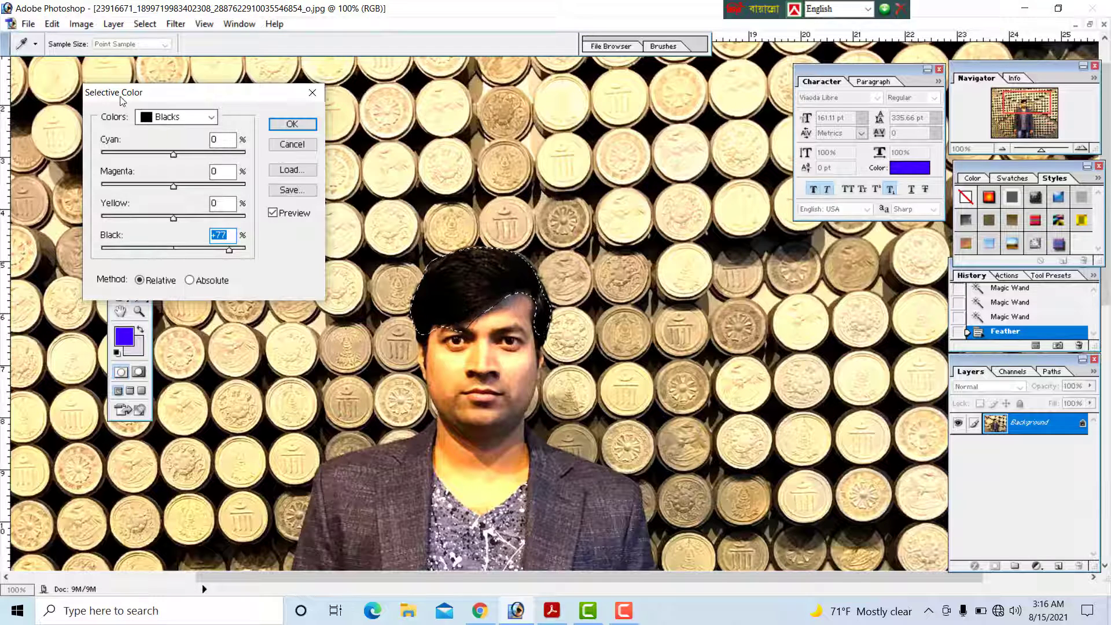
{"action": "left_click", "coordinate": [191, 118]}
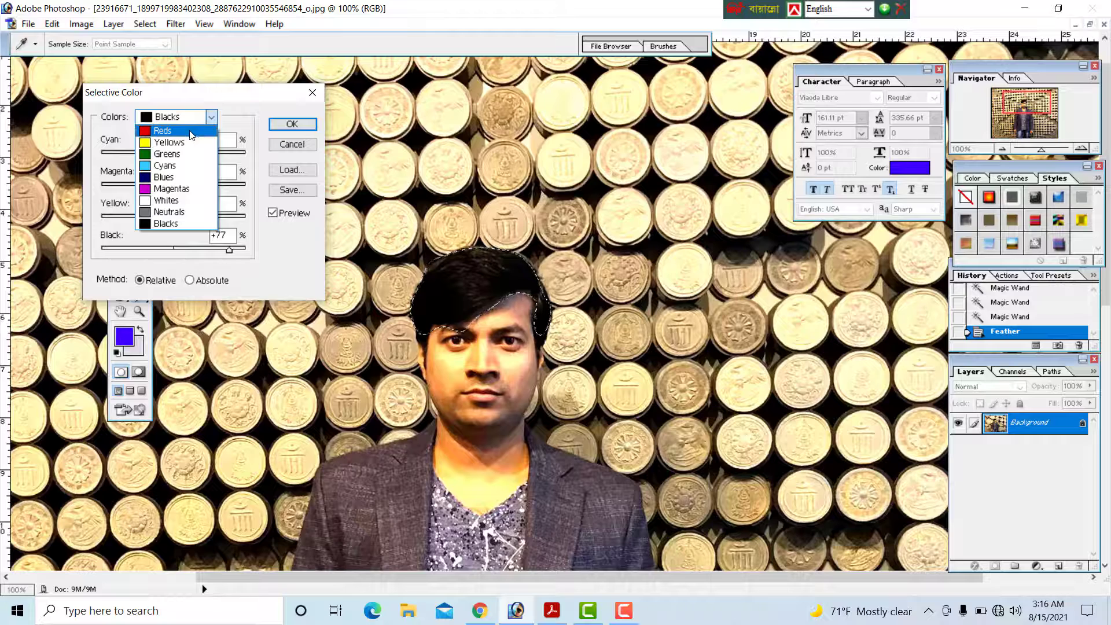
{"action": "left_click", "coordinate": [301, 122]}
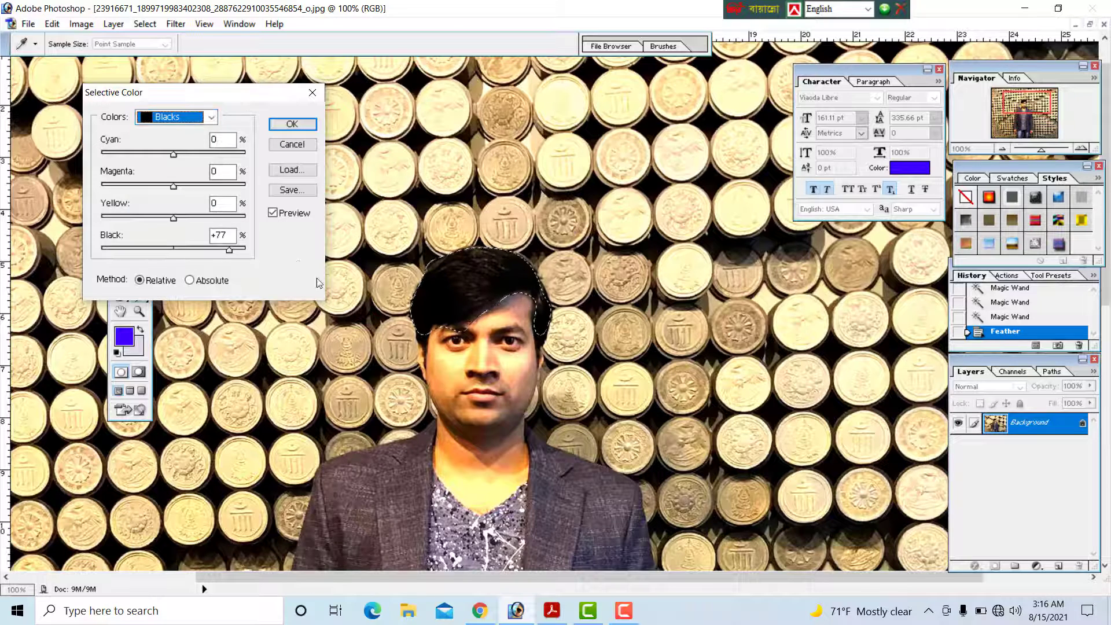
{"action": "left_click", "coordinate": [230, 250]}
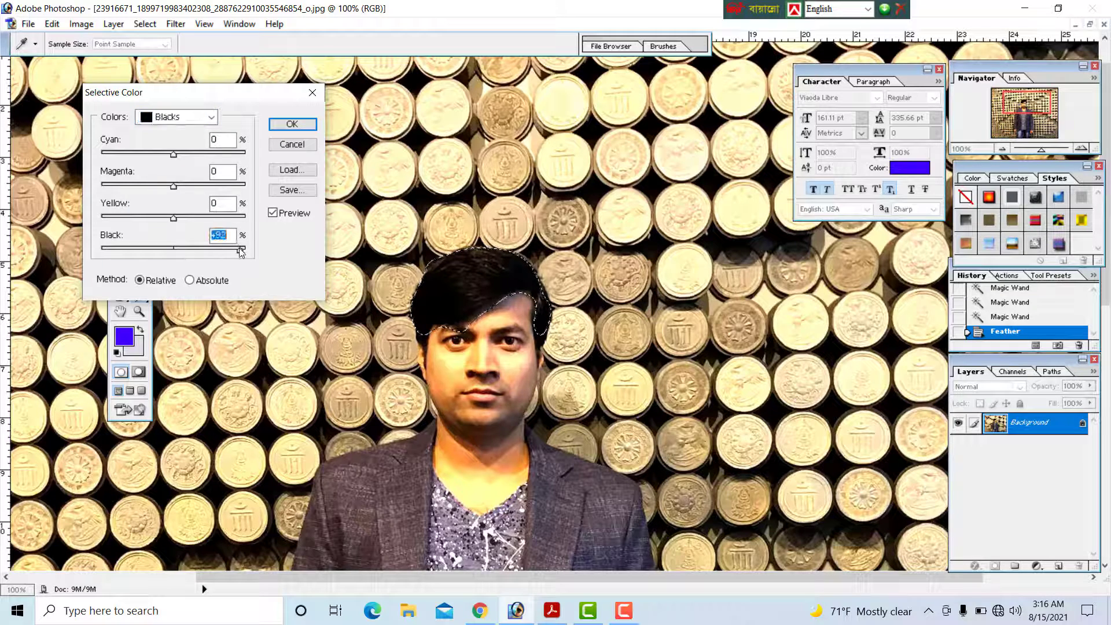
{"action": "left_click", "coordinate": [292, 123]}
{"action": "key", "text": "m"}
{"action": "key", "text": "ctrl+d"}
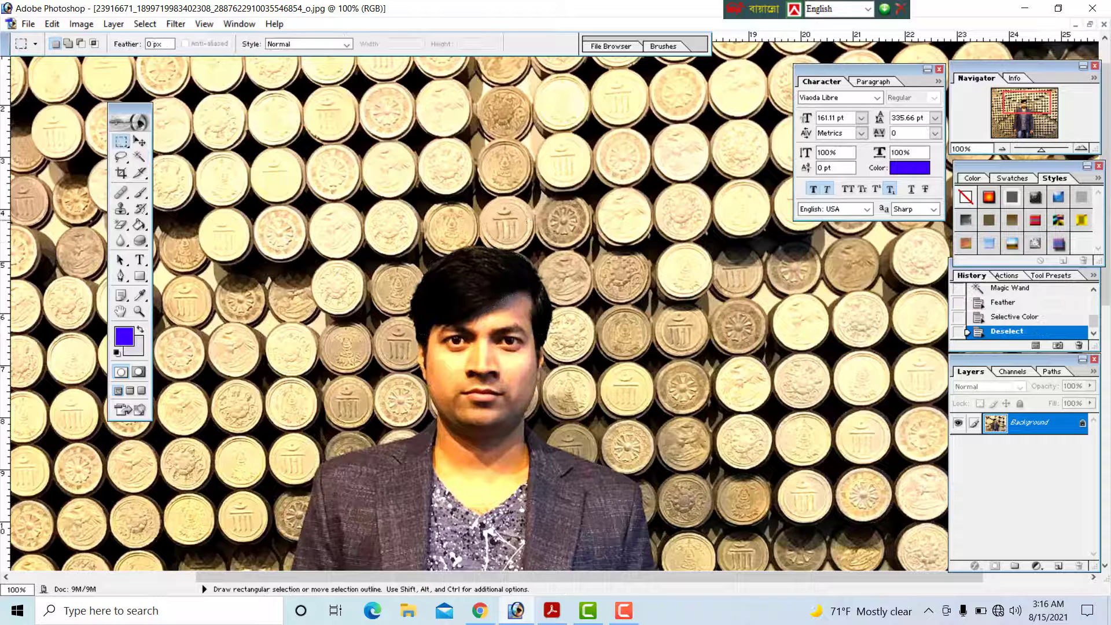
Select the skin of the man's neck with the Magic Wand at tolerance 30, adding adjacent areas, and feather the selection.
{"action": "left_click", "coordinate": [139, 156]}
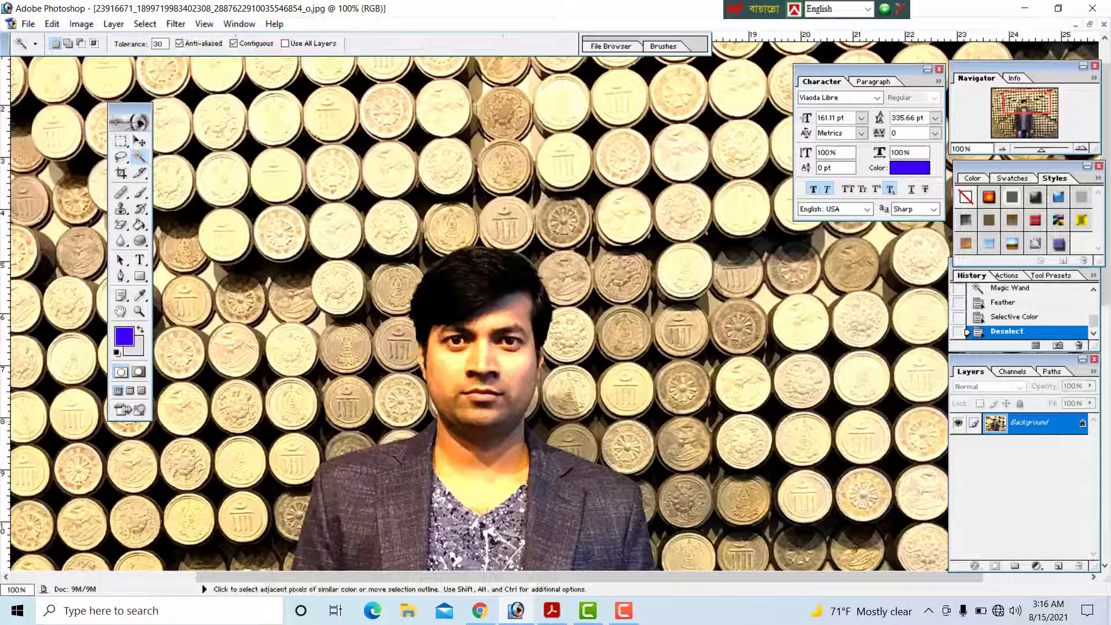
{"action": "left_click", "coordinate": [480, 432]}
{"action": "left_click", "coordinate": [461, 461], "text": "shift"}
{"action": "left_click", "coordinate": [486, 460], "text": "shift"}
{"action": "left_click", "coordinate": [513, 459], "text": "shift"}
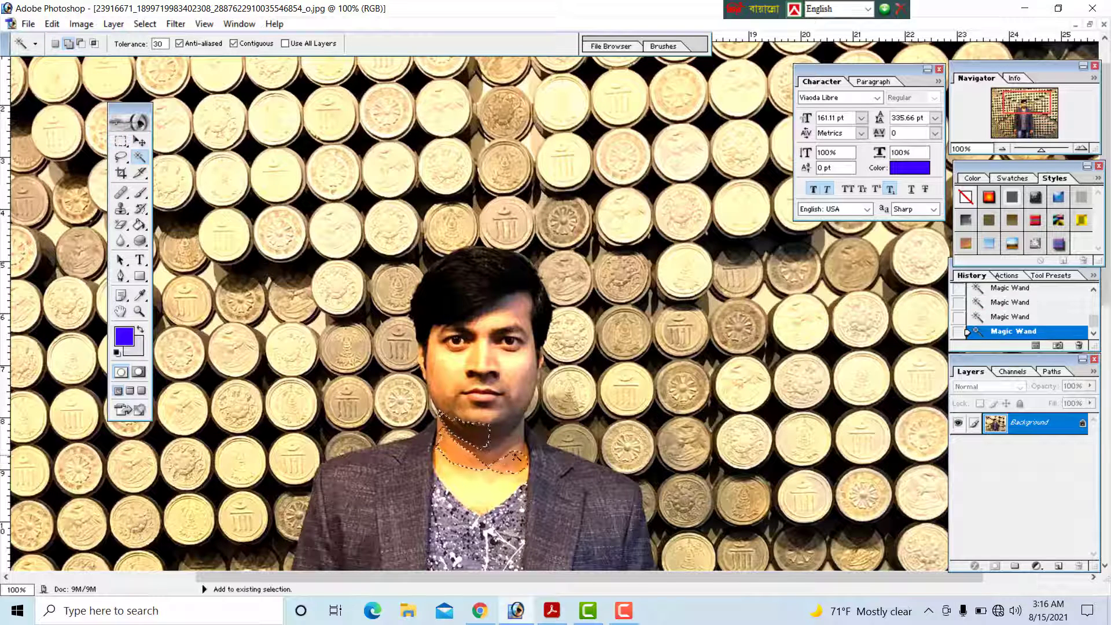
{"action": "left_click", "coordinate": [493, 431], "text": "shift"}
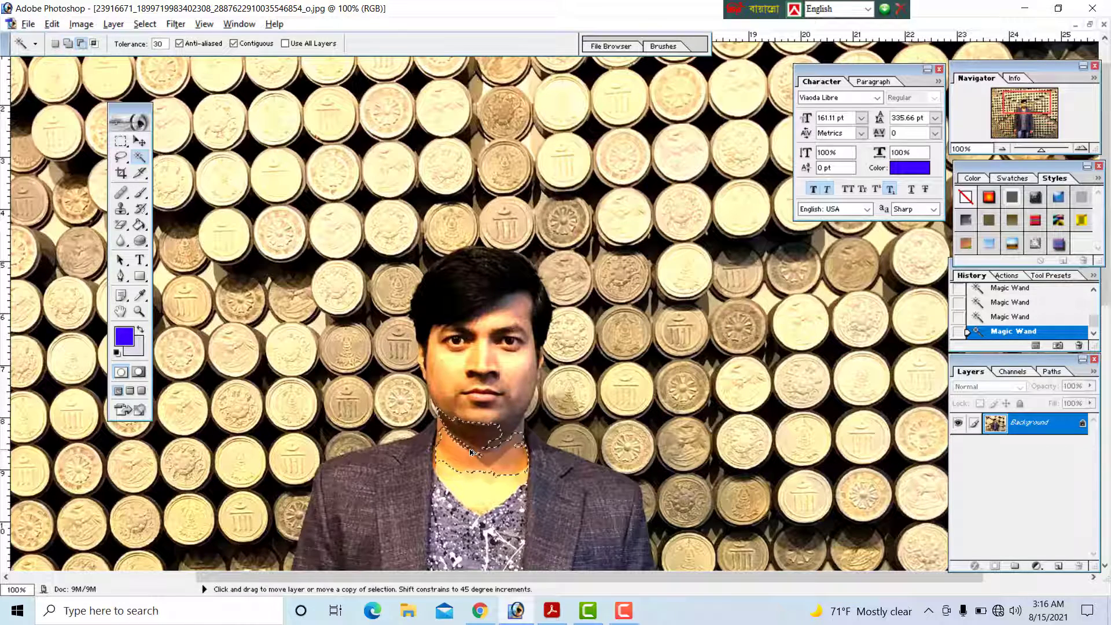
{"action": "key", "text": "ctrl+alt+d"}
{"action": "key", "text": "Return"}
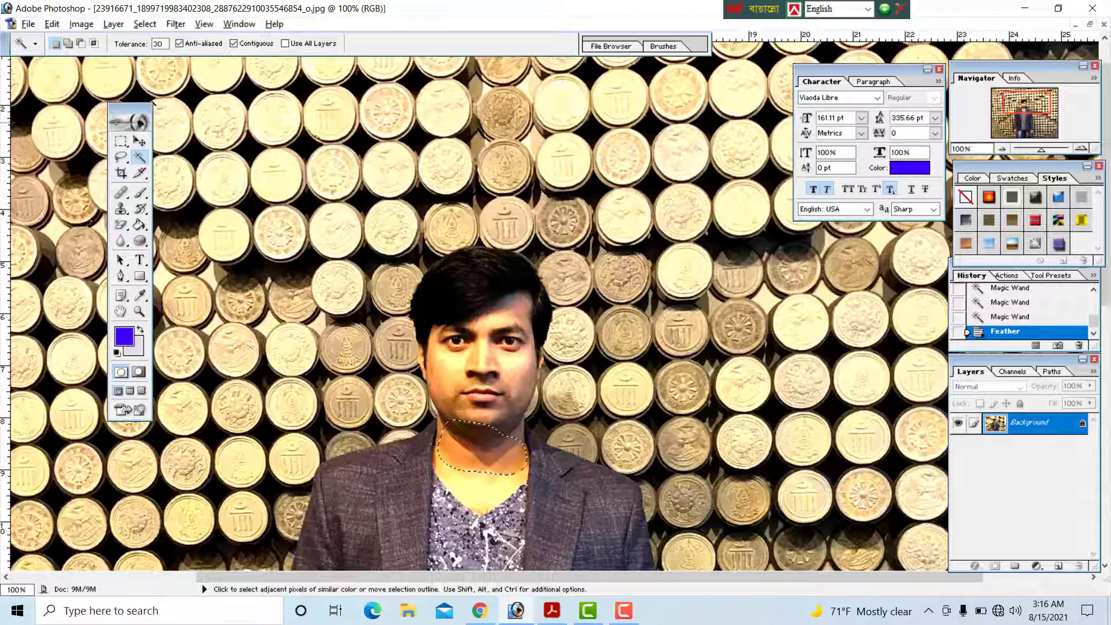
Start Selective Color on the feathered neck selection, setting cyan to +100% and black to about -18% for the Reds.
{"action": "left_click", "coordinate": [81, 23]}
{"action": "mouse_move", "coordinate": [115, 61]}
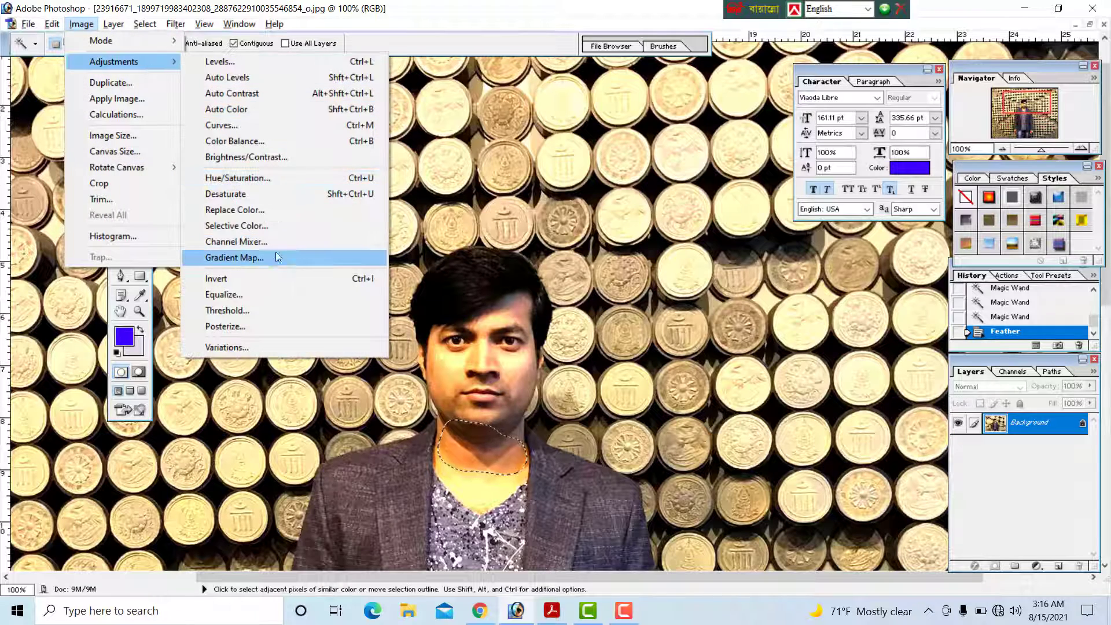
{"action": "left_click", "coordinate": [282, 226]}
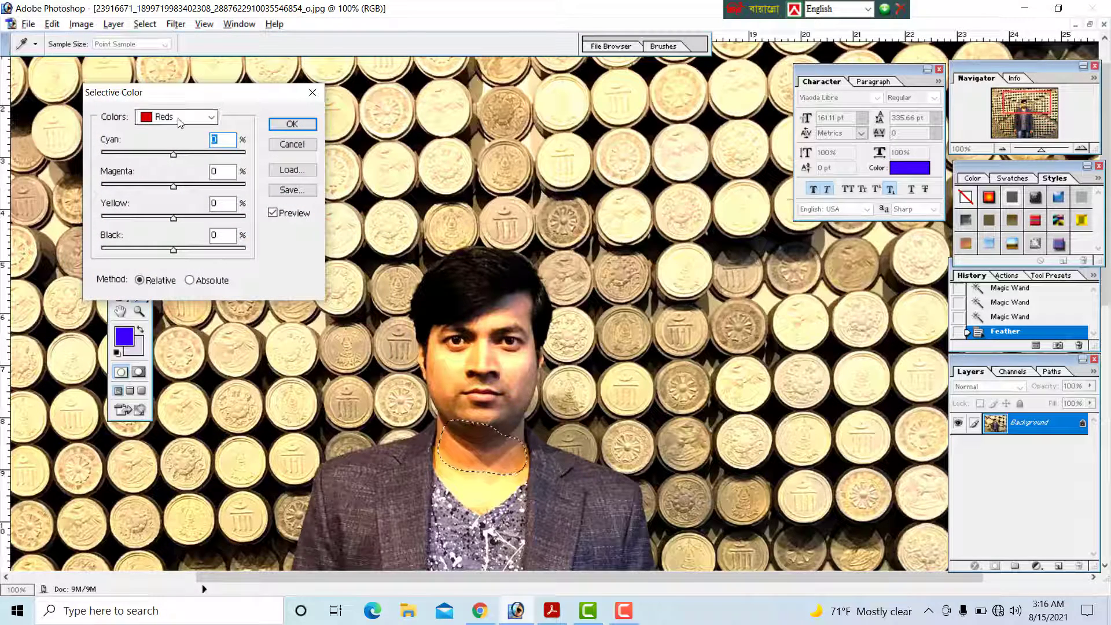
{"action": "left_click_drag", "start_coordinate": [173, 155], "coordinate": [134, 219]}
{"action": "left_click_drag", "start_coordinate": [170, 251], "coordinate": [248, 154]}
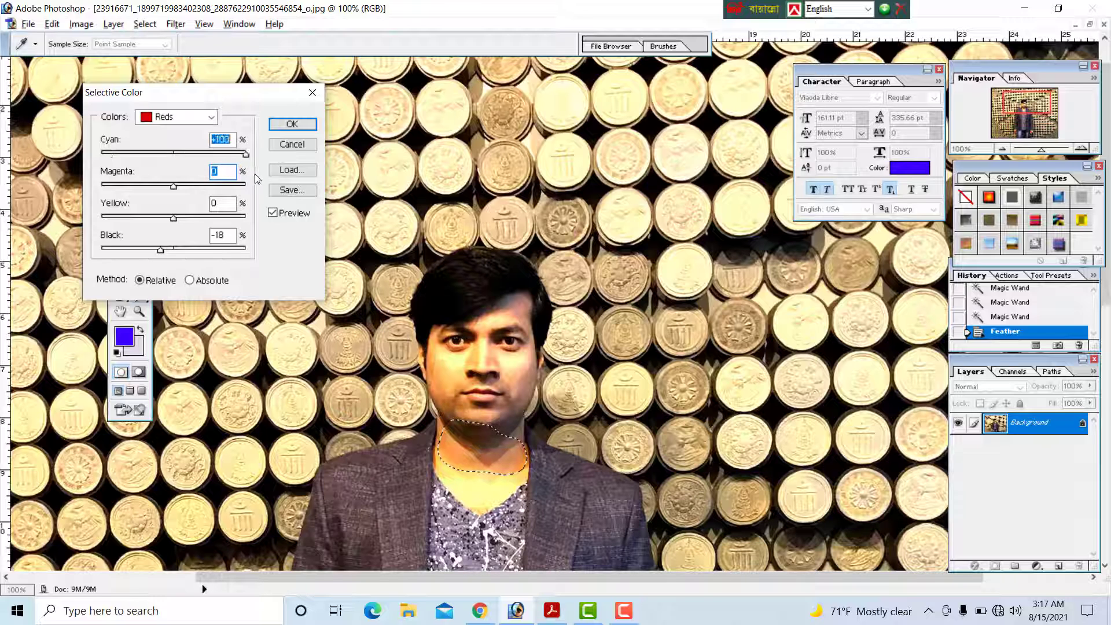
Adjust the Whites of the neck selection, setting cyan to about -31% and reducing magenta and yellow.
{"action": "left_click", "coordinate": [184, 116]}
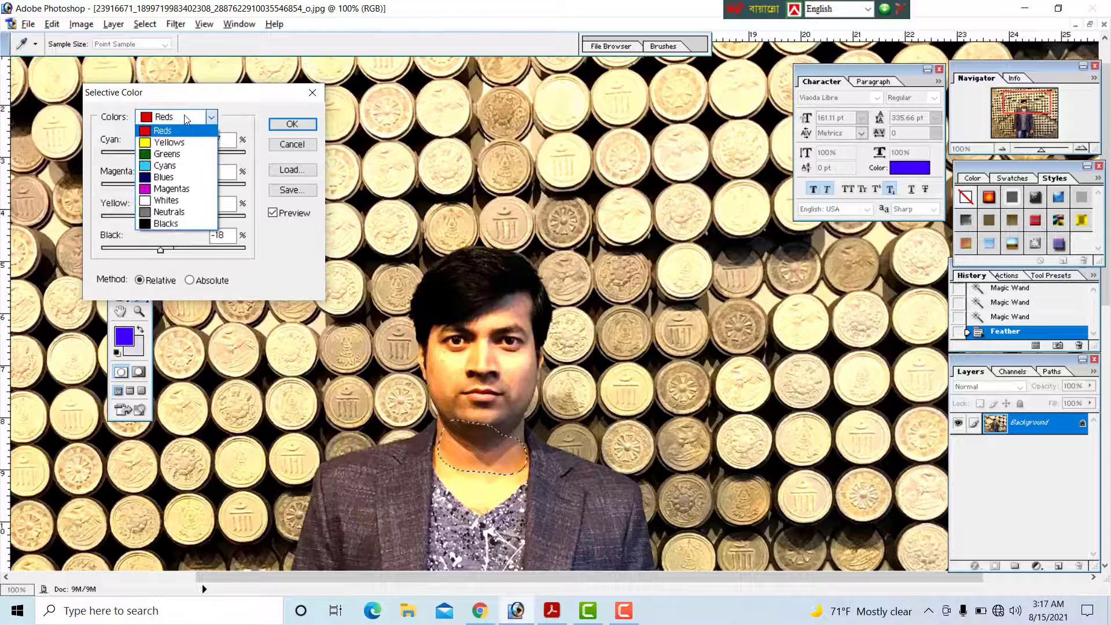
{"action": "left_click", "coordinate": [168, 200]}
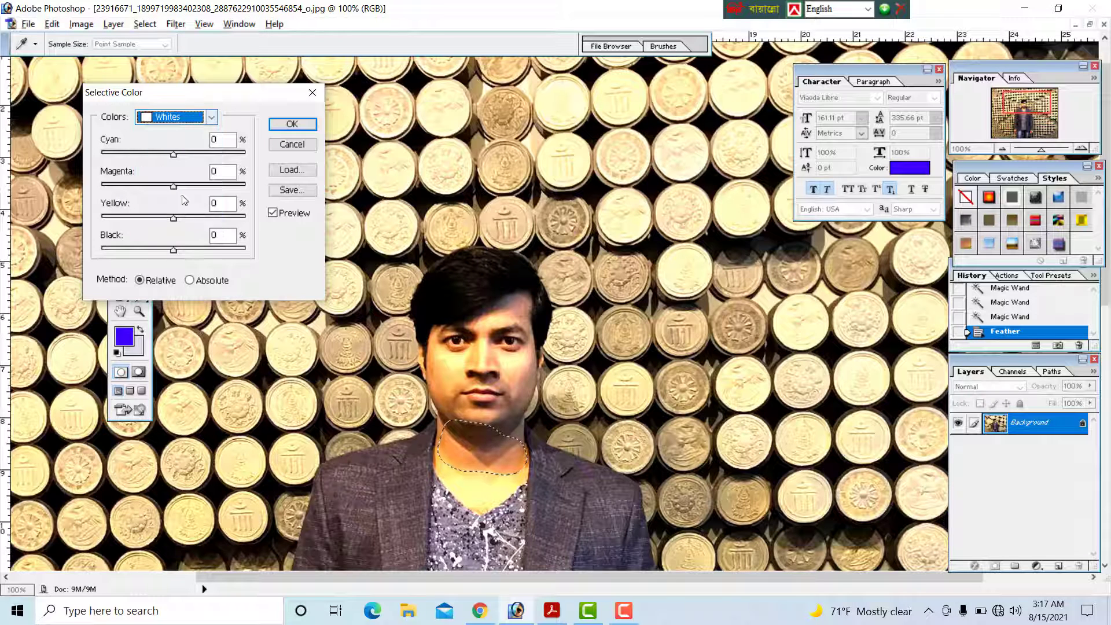
{"action": "mouse_move", "coordinate": [174, 154]}
{"action": "left_mouse_down"}
{"action": "mouse_move", "coordinate": [204, 155]}
{"action": "mouse_move", "coordinate": [152, 156]}
{"action": "left_mouse_up"}
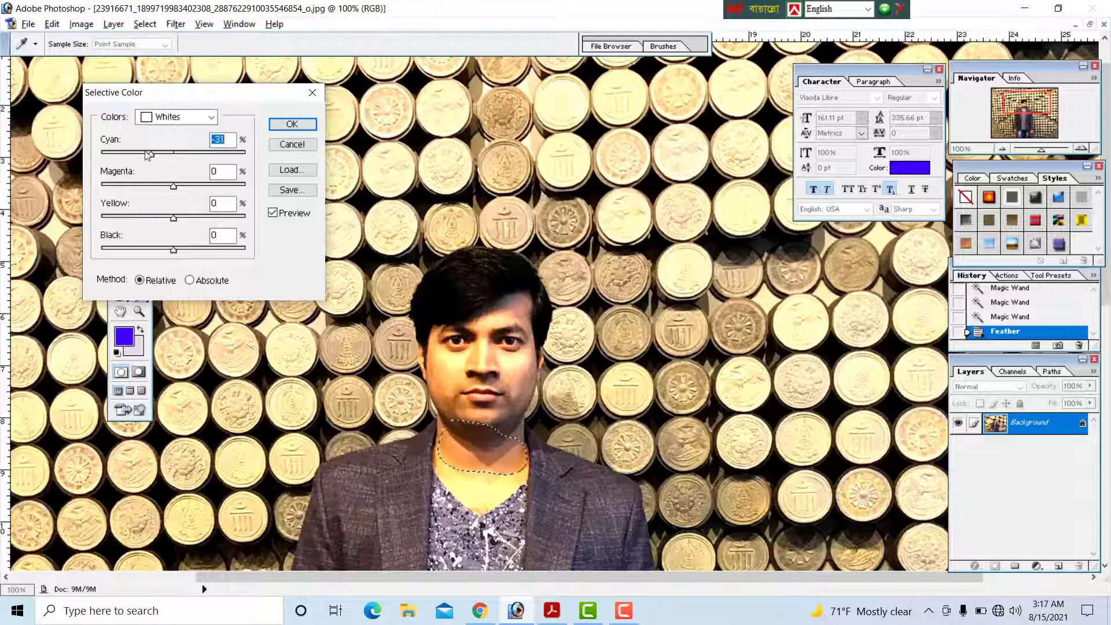
{"action": "left_click", "coordinate": [162, 187]}
{"action": "left_click_drag", "start_coordinate": [173, 218], "coordinate": [102, 220]}
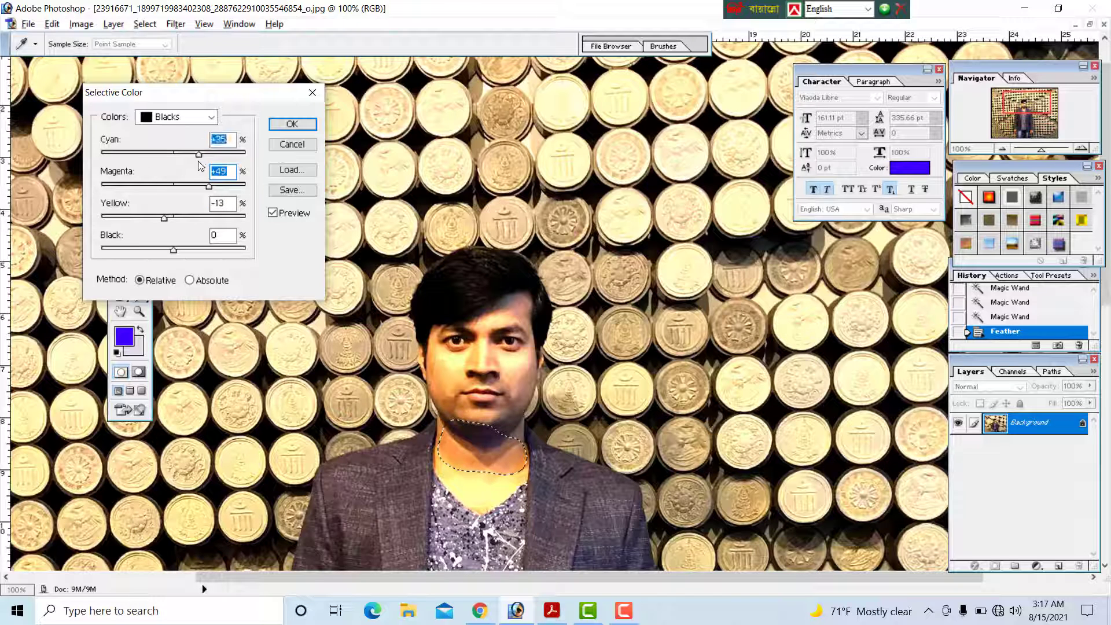
Adjust cyan, magenta and black for the Blacks of the neck selection, apply Selective Color, and deselect.
{"action": "left_click_drag", "start_coordinate": [200, 154], "coordinate": [191, 155]}
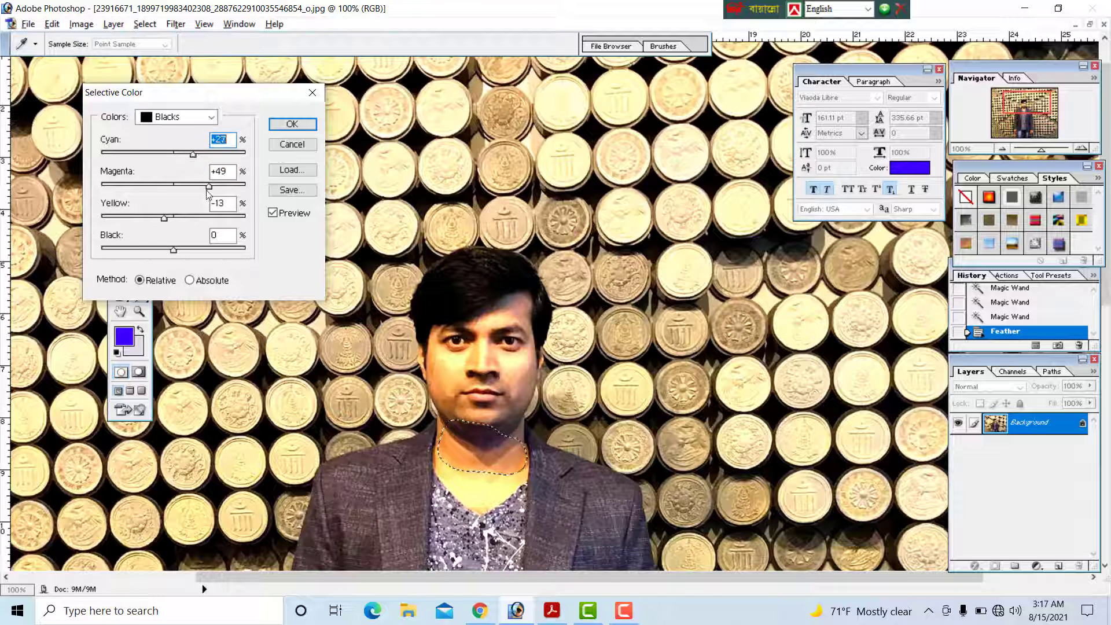
{"action": "left_click_drag", "start_coordinate": [207, 193], "coordinate": [166, 149]}
{"action": "left_click_drag", "start_coordinate": [175, 251], "coordinate": [199, 255]}
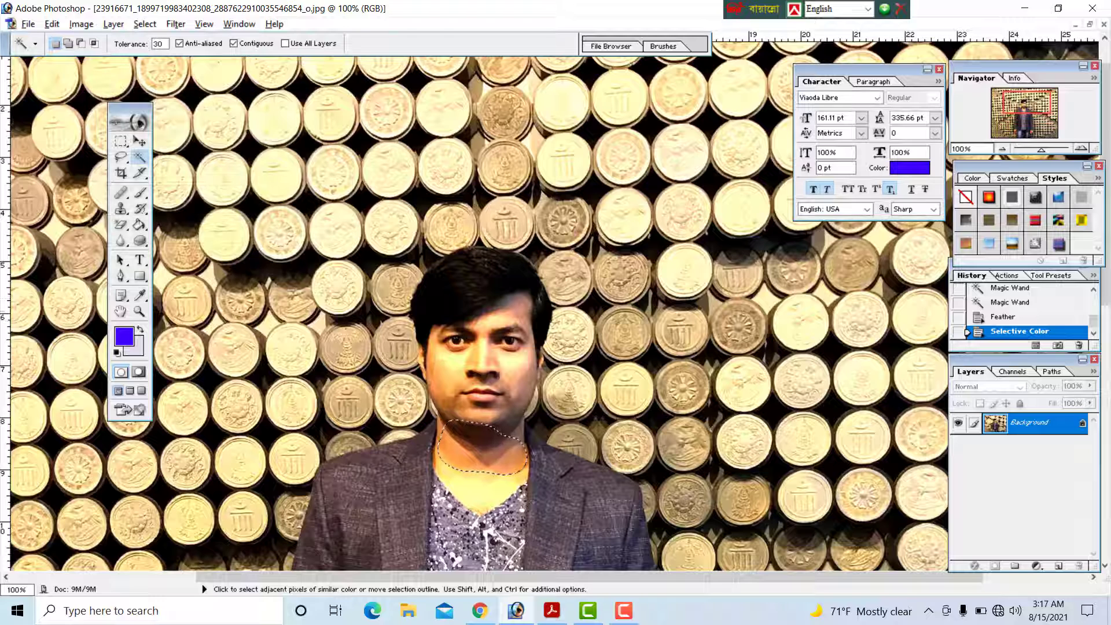
{"action": "left_click", "coordinate": [438, 333]}
{"action": "key", "text": "ctrl+d"}
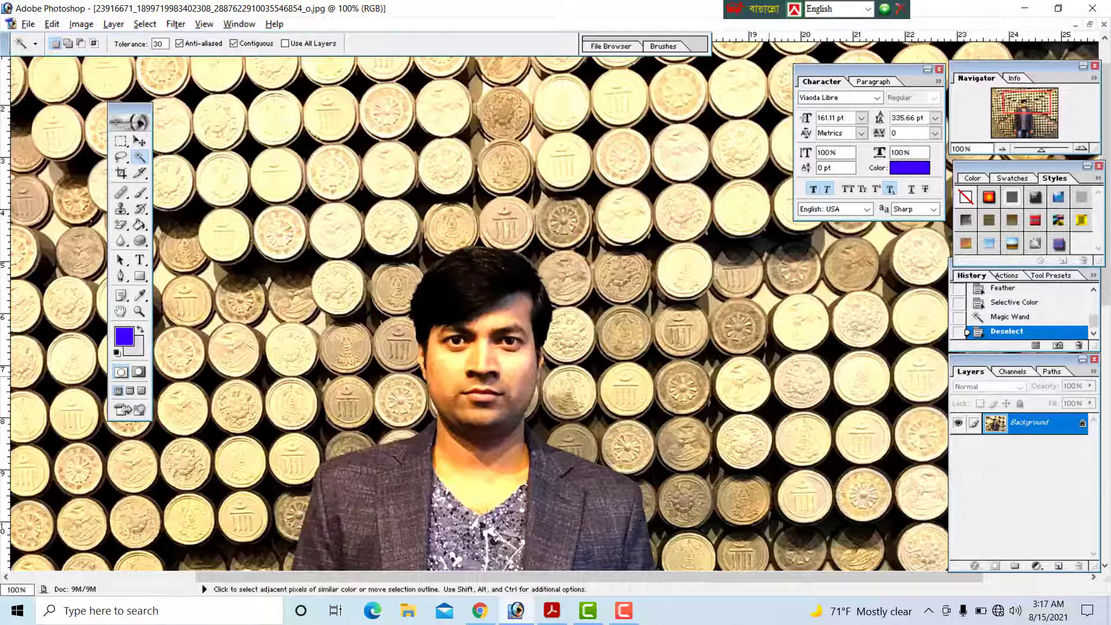
Start the Channel Mixer on the whole image, setting green to +110% for the Red output channel and uncovering the portrait.
{"action": "left_click", "coordinate": [81, 25]}
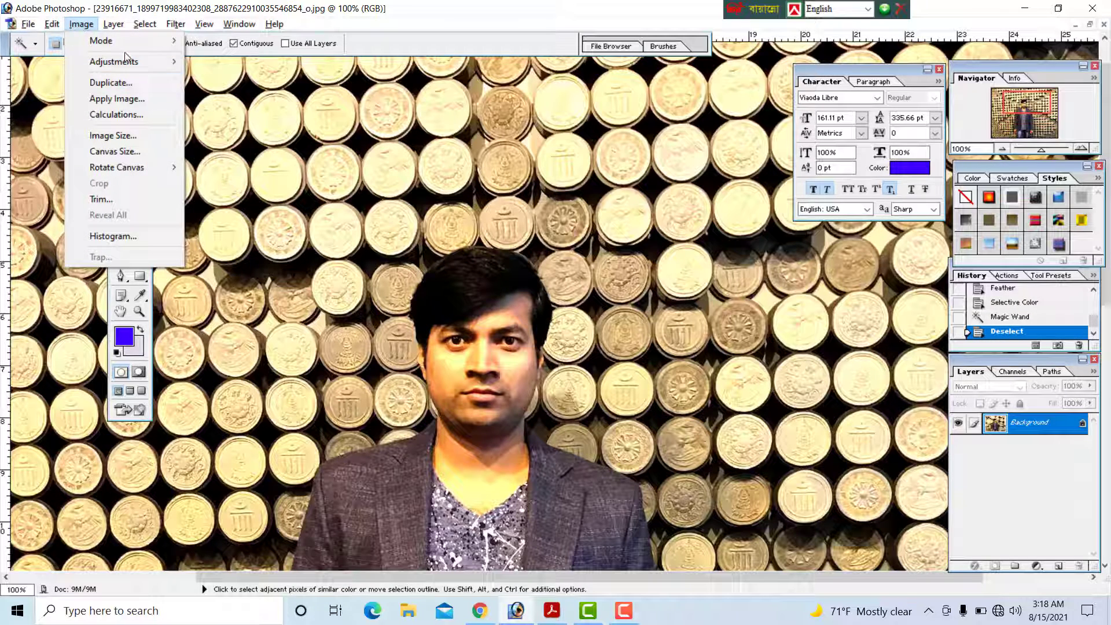
{"action": "mouse_move", "coordinate": [128, 61]}
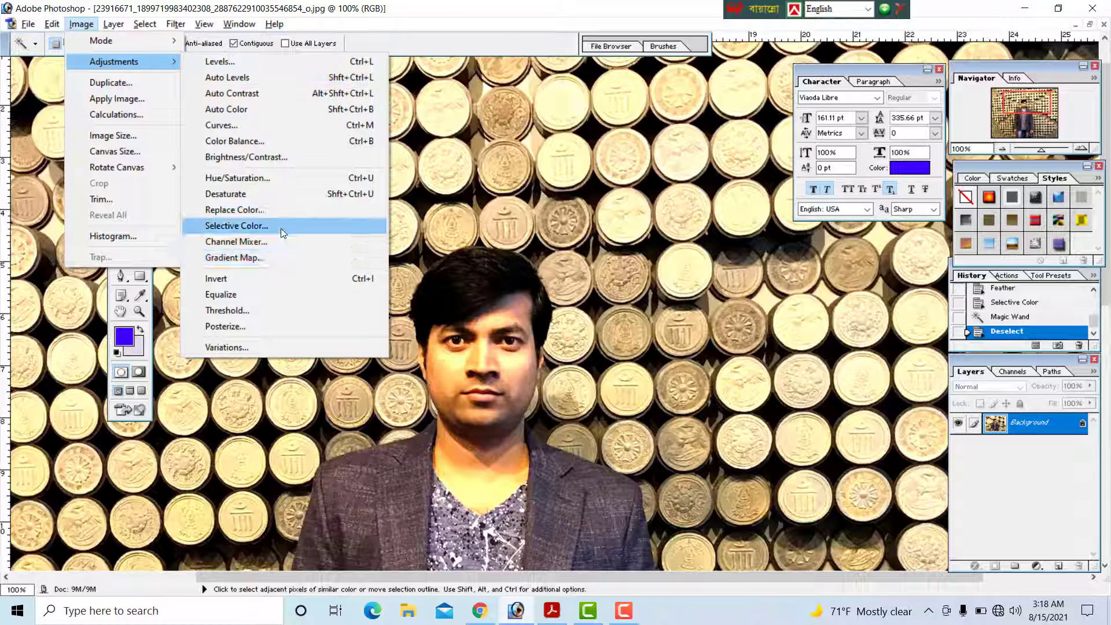
{"action": "left_click", "coordinate": [281, 244]}
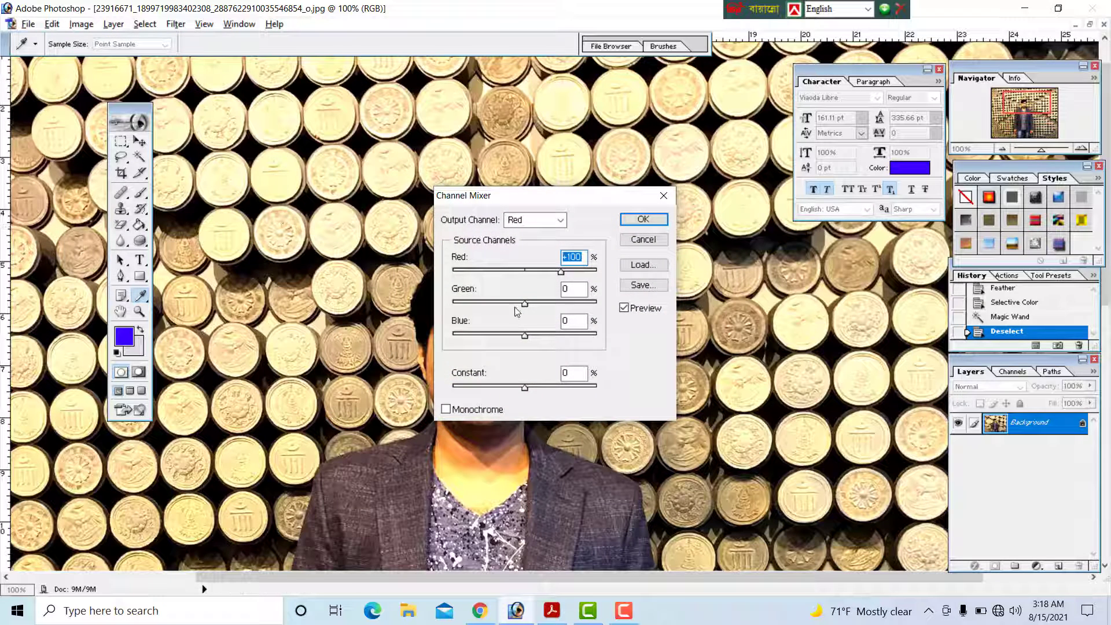
{"action": "left_click_drag", "start_coordinate": [525, 303], "coordinate": [563, 311]}
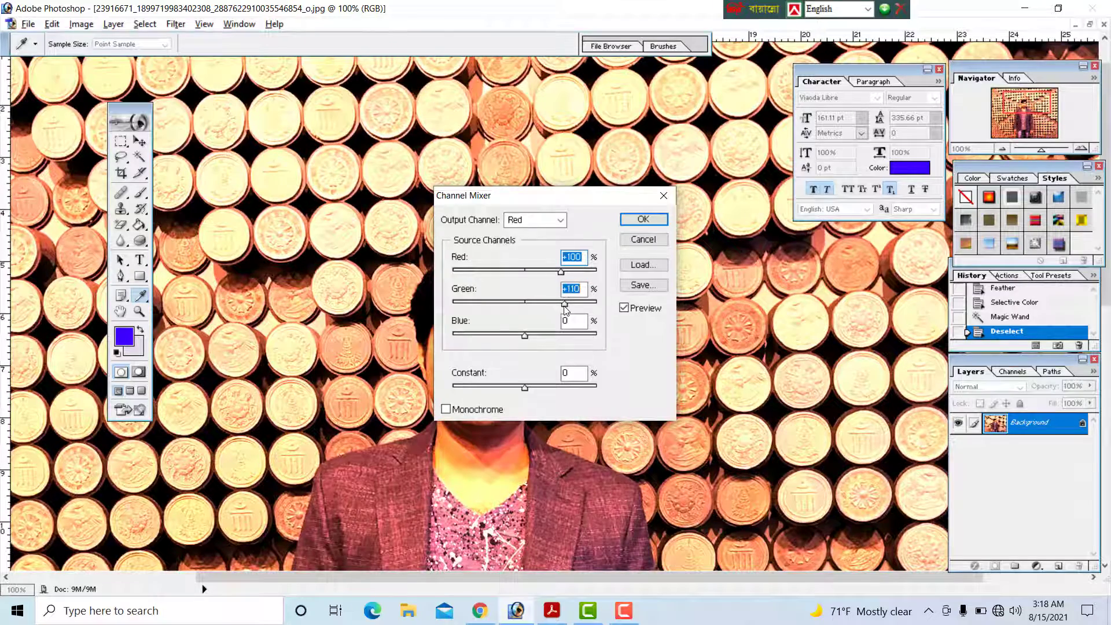
{"action": "left_click_drag", "start_coordinate": [581, 202], "coordinate": [783, 191]}
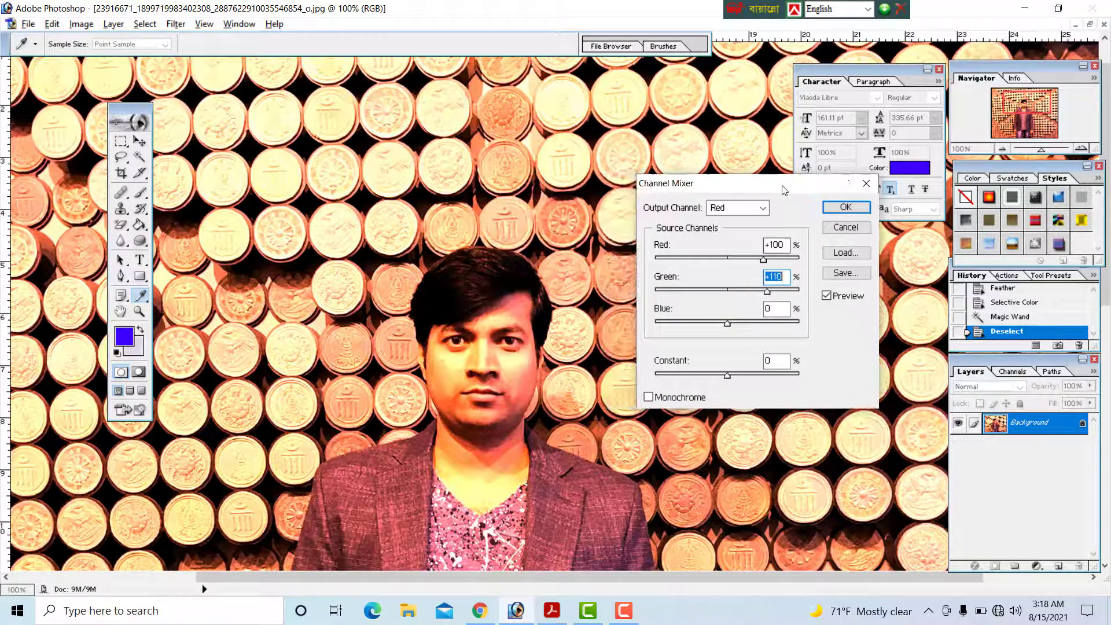
Set the Green output channel to about -12% red, +88% green, -8% blue and a constant of +18%.
{"action": "left_click", "coordinate": [740, 215]}
{"action": "left_click", "coordinate": [723, 231]}
{"action": "left_click_drag", "start_coordinate": [728, 259], "coordinate": [769, 293]}
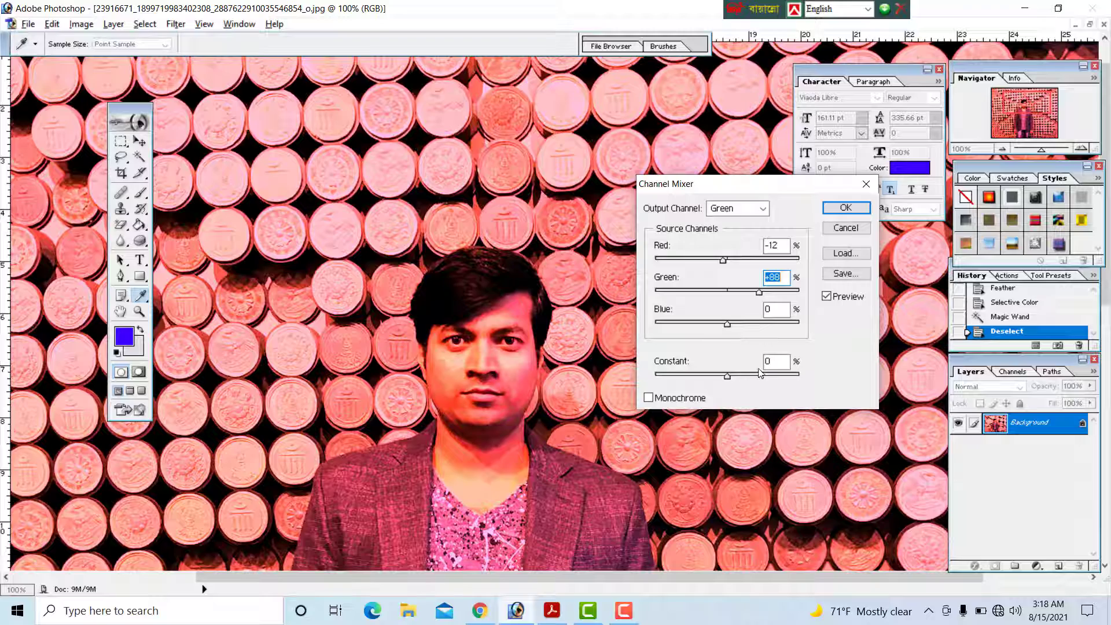
{"action": "left_click_drag", "start_coordinate": [761, 374], "coordinate": [733, 379]}
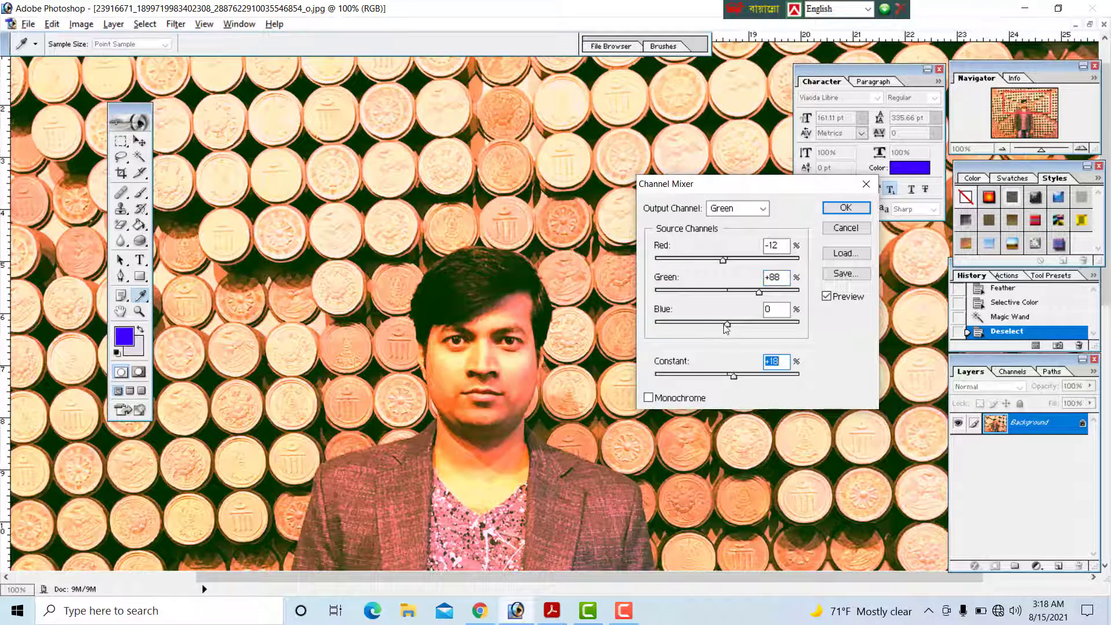
{"action": "mouse_move", "coordinate": [727, 325]}
{"action": "left_mouse_down"}
{"action": "mouse_move", "coordinate": [704, 324]}
{"action": "mouse_move", "coordinate": [763, 325]}
{"action": "mouse_move", "coordinate": [726, 330]}
{"action": "left_mouse_up"}
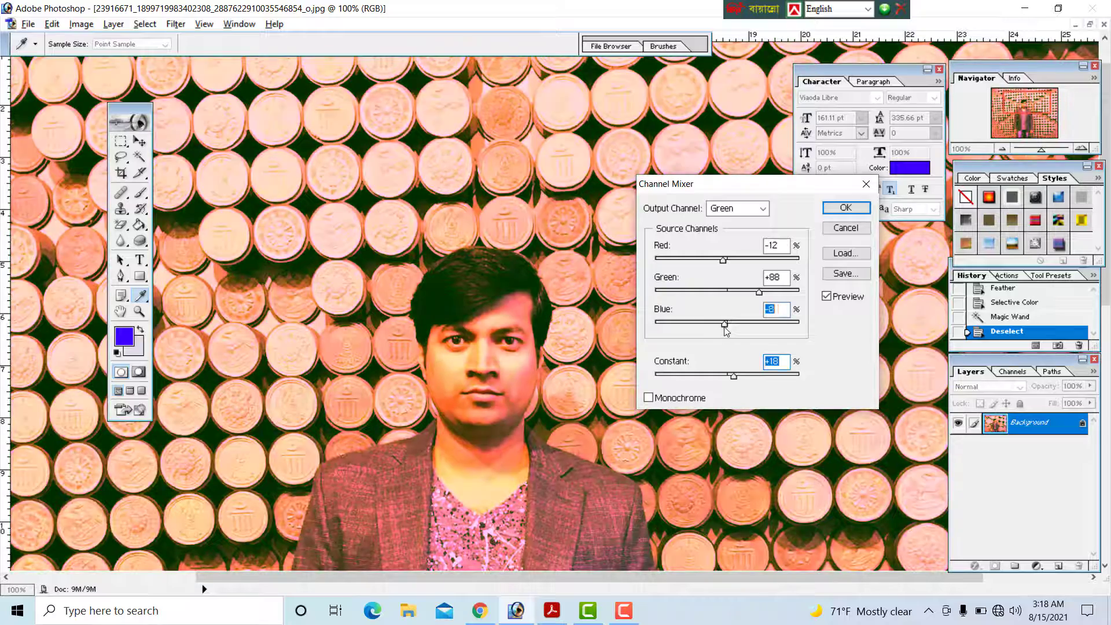
Apply the Channel Mixer with the Green output channel at -6% red and -200% green, blue and constant, then undo it.
{"action": "left_click_drag", "start_coordinate": [759, 292], "coordinate": [708, 292]}
{"action": "left_click", "coordinate": [776, 260]}
{"action": "left_click_drag", "start_coordinate": [707, 377], "coordinate": [655, 377]}
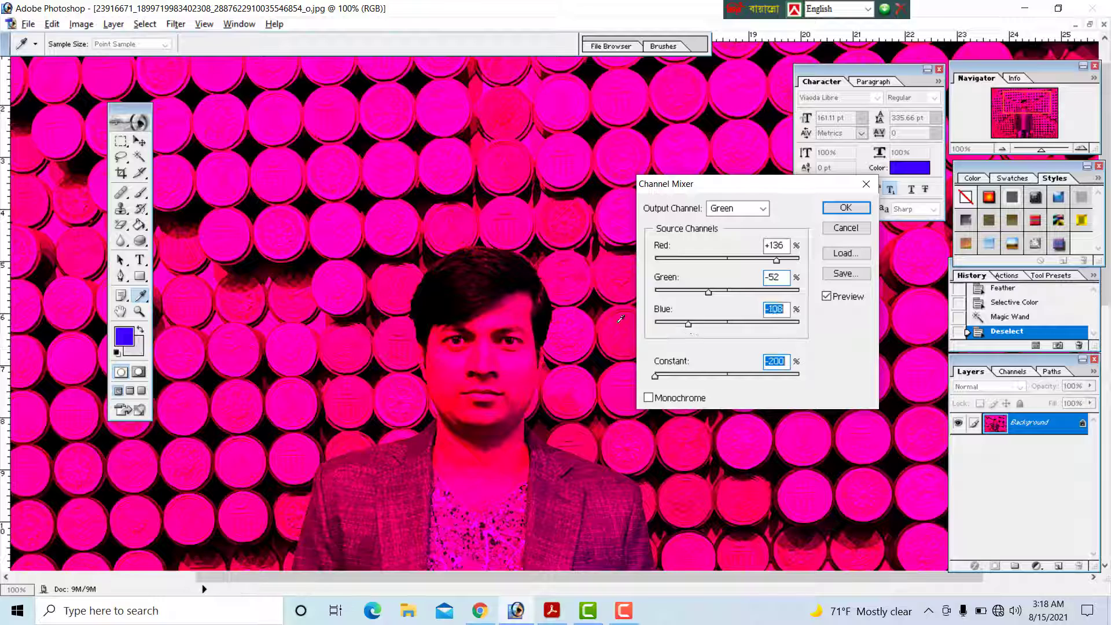
{"action": "left_click_drag", "start_coordinate": [671, 291], "coordinate": [655, 291]}
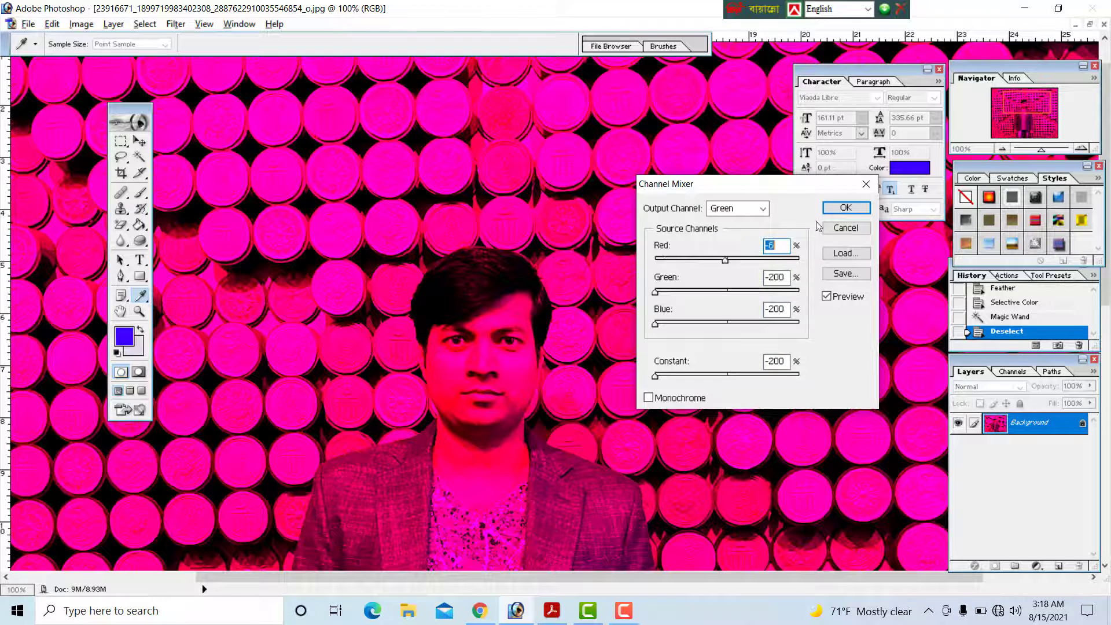
{"action": "left_click", "coordinate": [835, 201]}
{"action": "key", "text": "ctrl+0"}
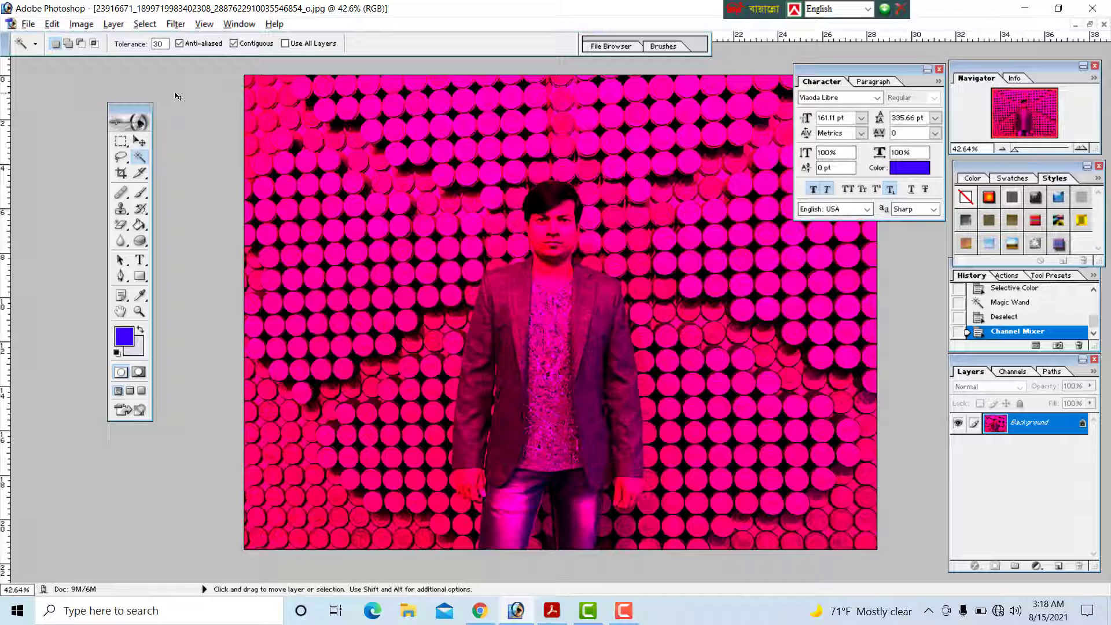
{"action": "key", "text": "ctrl+z"}
Apply the Equalize adjustment to the whole portrait photo.
{"action": "left_click", "coordinate": [75, 26]}
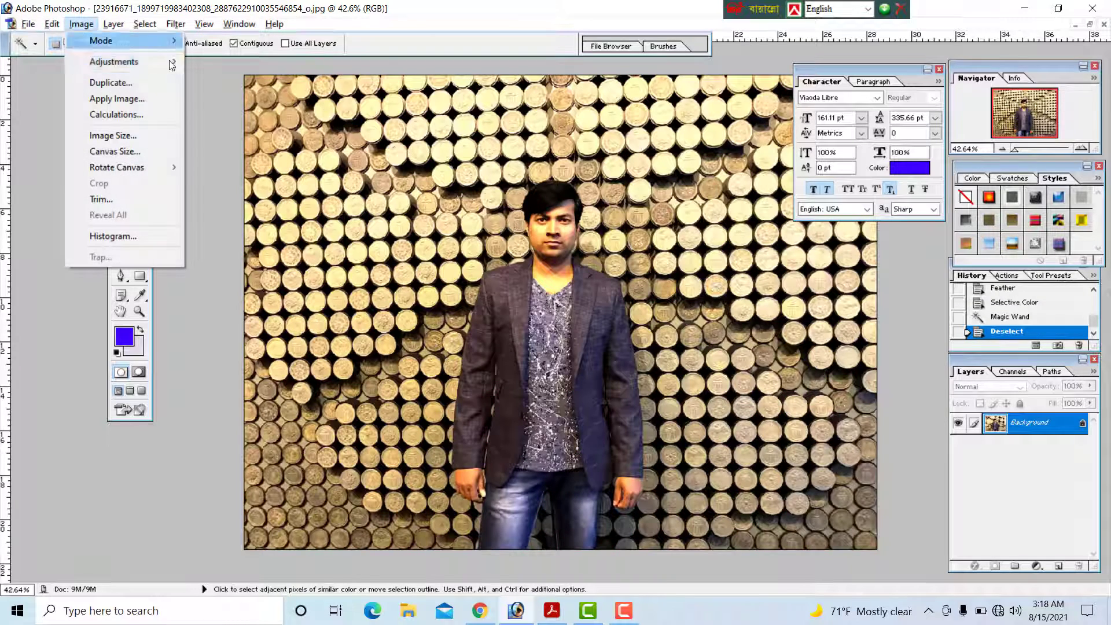
{"action": "mouse_move", "coordinate": [115, 61]}
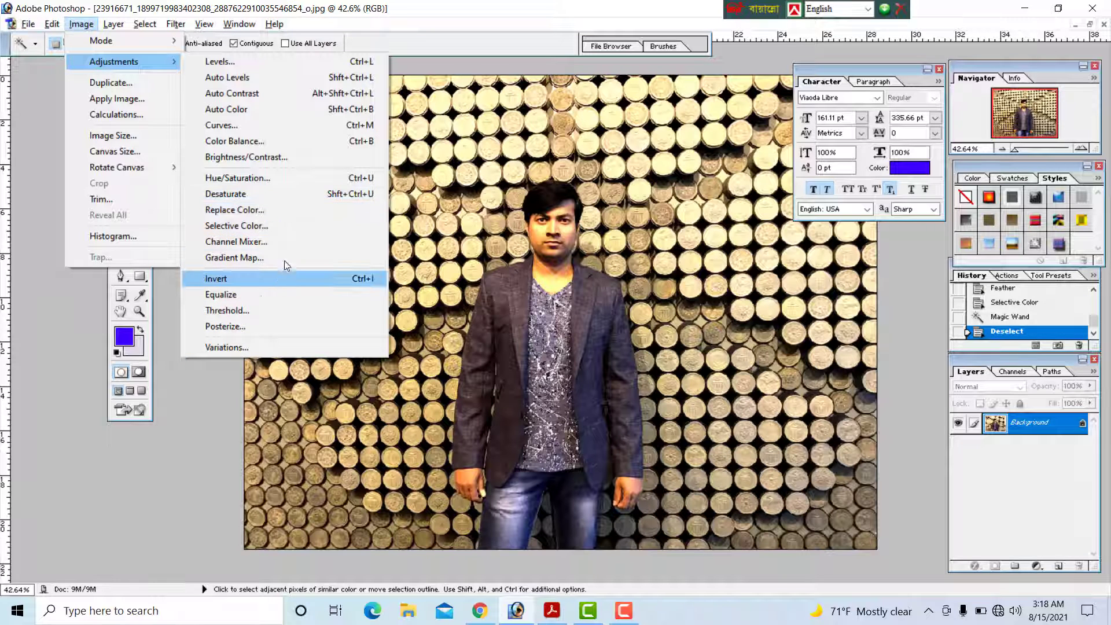
{"action": "left_click", "coordinate": [272, 293]}
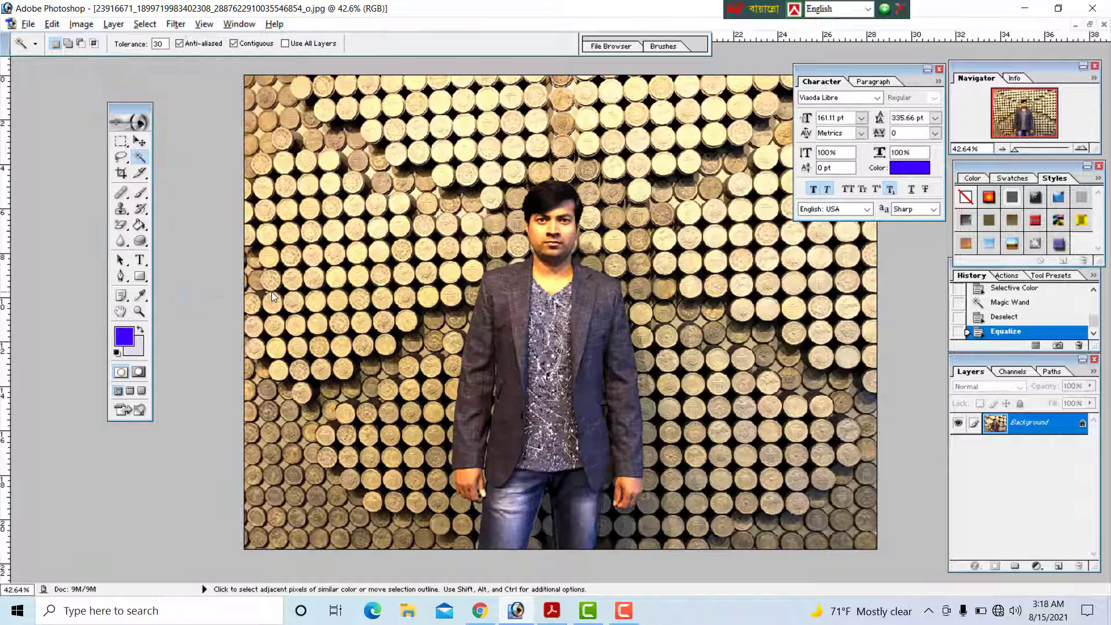
Duplicate the portrait image under its default copy name and move the two image windows apart.
{"action": "left_click", "coordinate": [87, 25]}
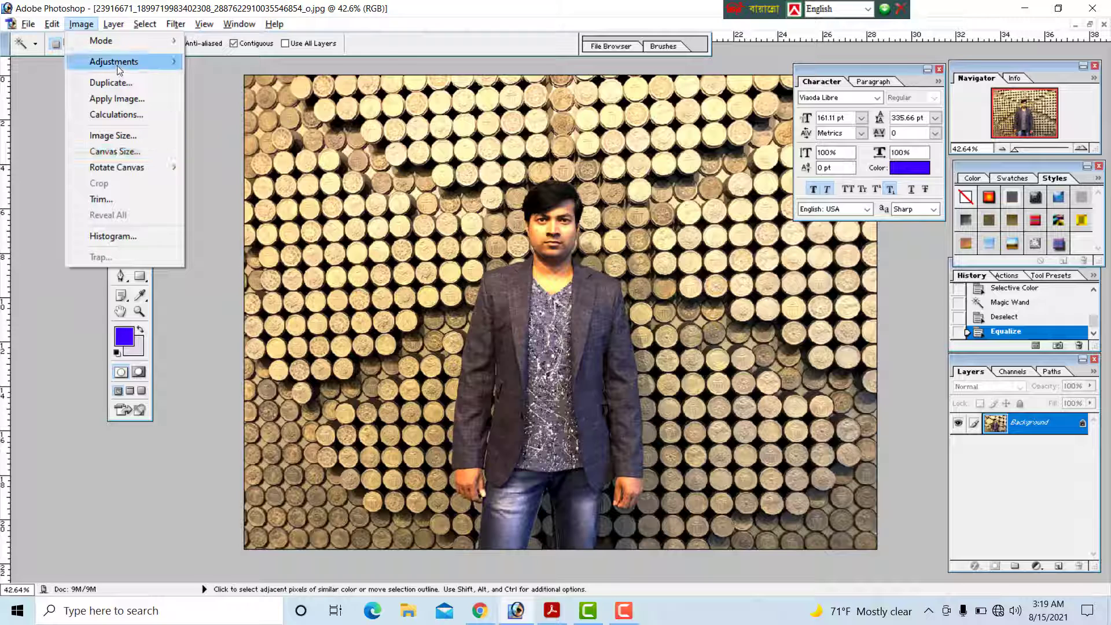
{"action": "left_click", "coordinate": [123, 84]}
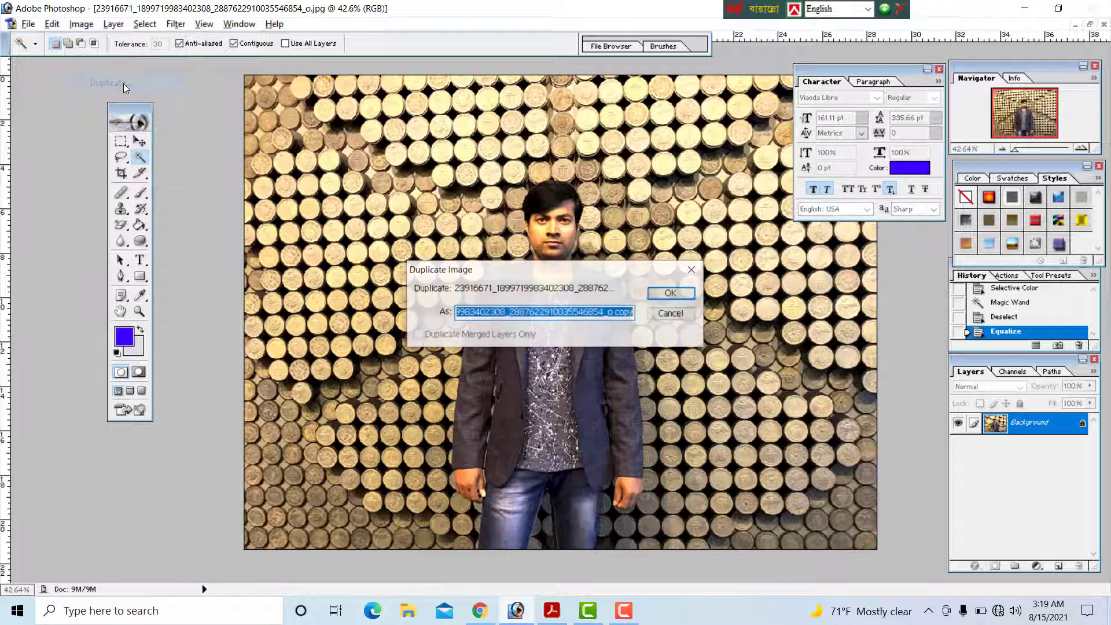
{"action": "left_click", "coordinate": [672, 294]}
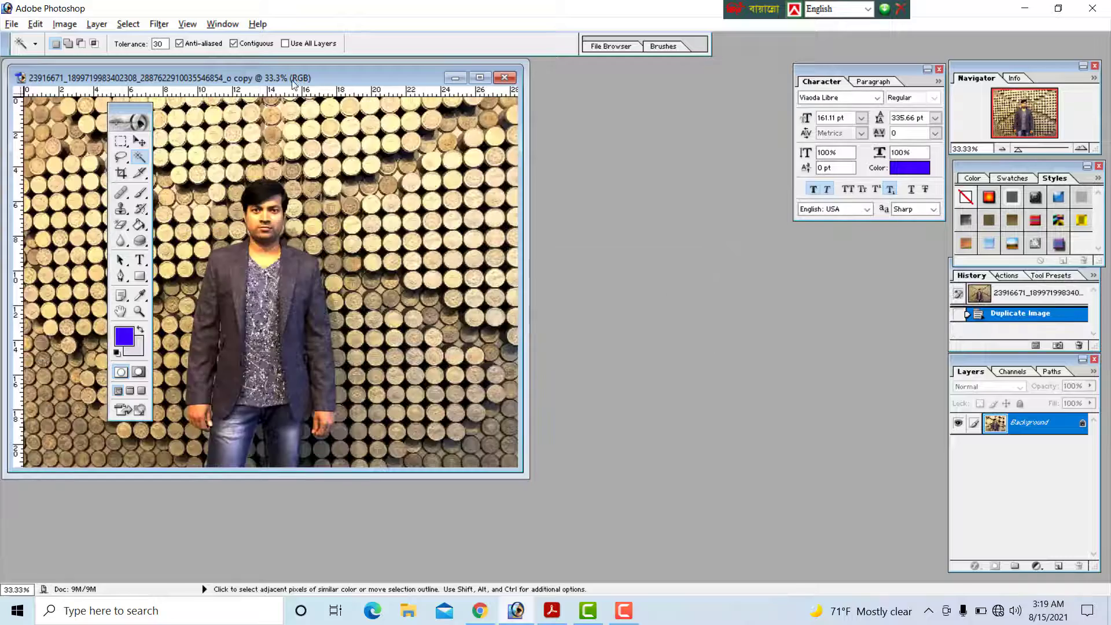
{"action": "left_click_drag", "start_coordinate": [292, 81], "coordinate": [599, 205]}
{"action": "left_click_drag", "start_coordinate": [275, 81], "coordinate": [212, 103]}
Activate the Move tool, bring the duplicate image to the front, and close it without saving.
{"action": "left_click", "coordinate": [140, 143]}
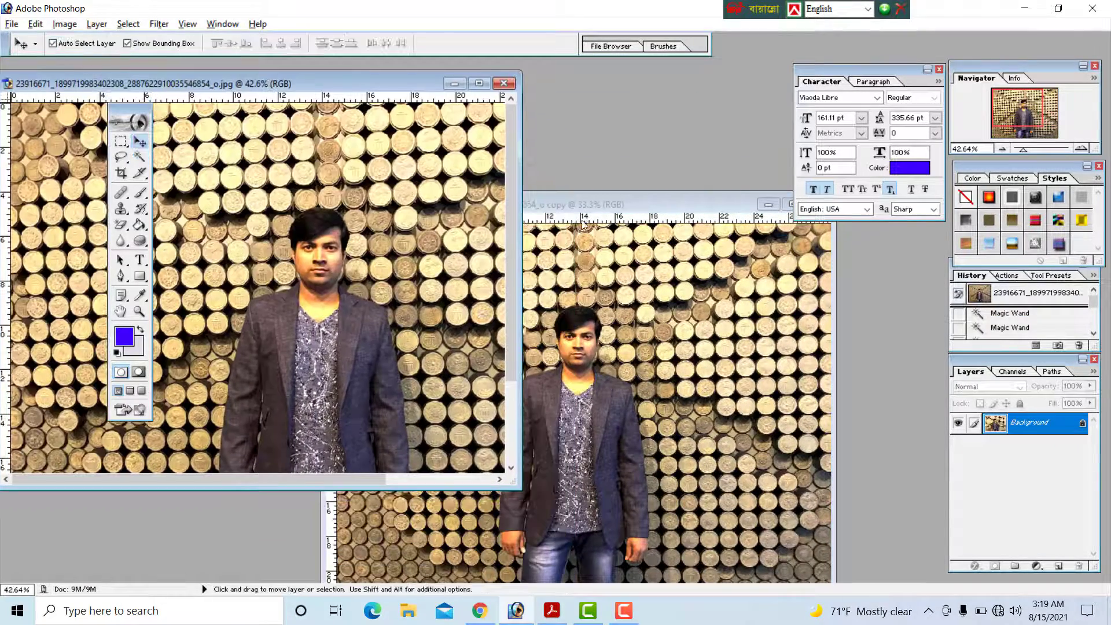
{"action": "left_click", "coordinate": [801, 224]}
{"action": "left_click_drag", "start_coordinate": [746, 204], "coordinate": [598, 194]}
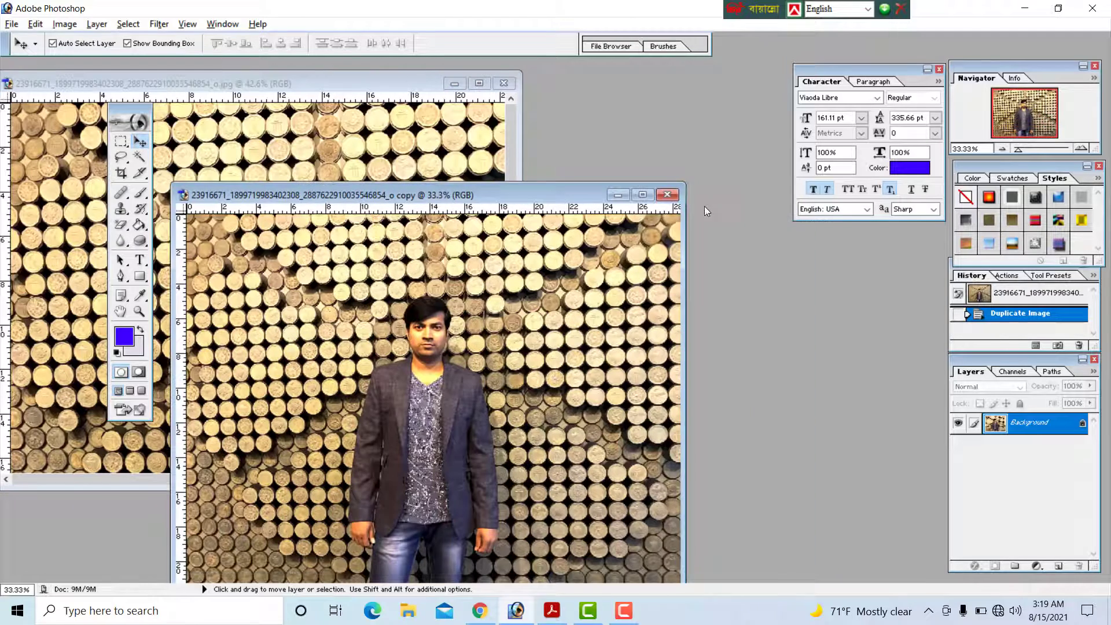
{"action": "left_click", "coordinate": [670, 195]}
{"action": "left_click", "coordinate": [583, 236]}
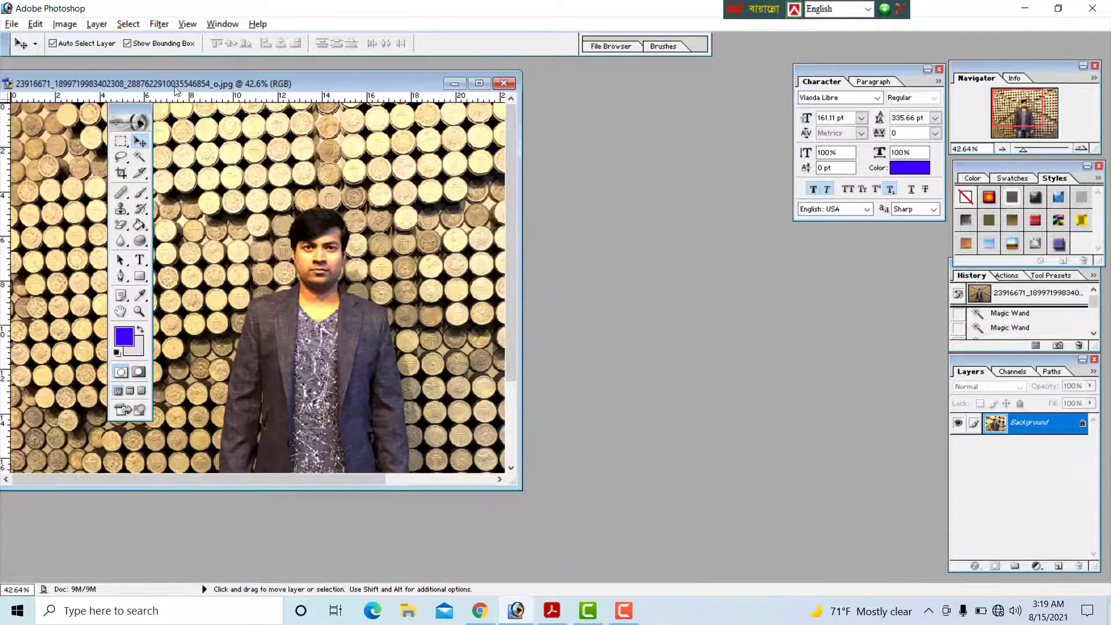
Duplicate the original portrait as an image named 2 and move the copy's window clear of the original.
{"action": "left_click_drag", "start_coordinate": [176, 90], "coordinate": [311, 99]}
{"action": "left_click", "coordinate": [64, 24]}
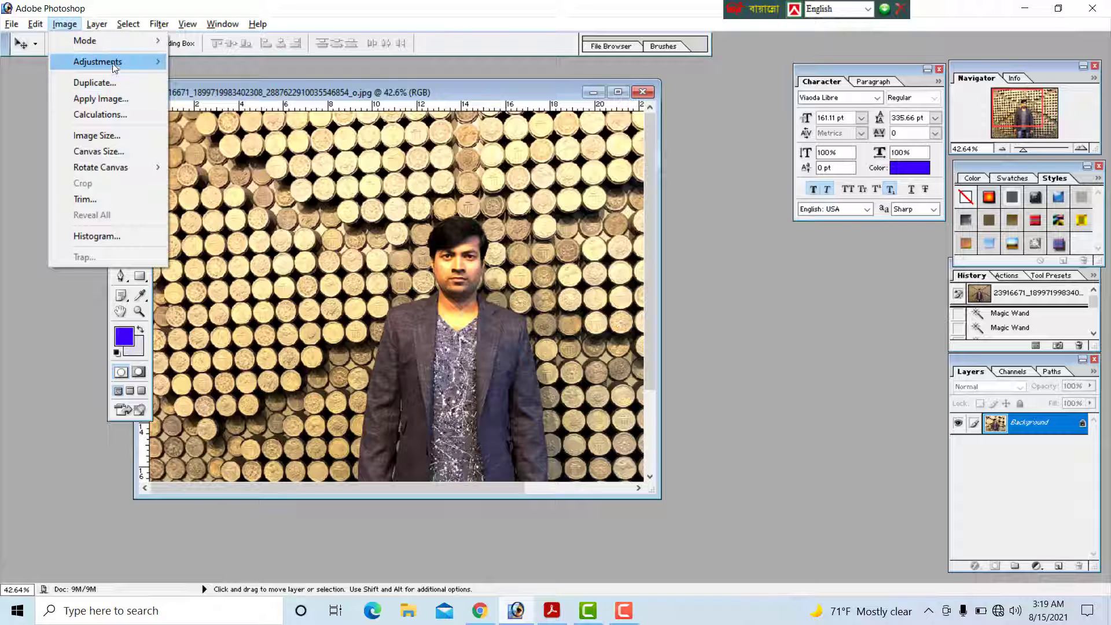
{"action": "left_click", "coordinate": [105, 80]}
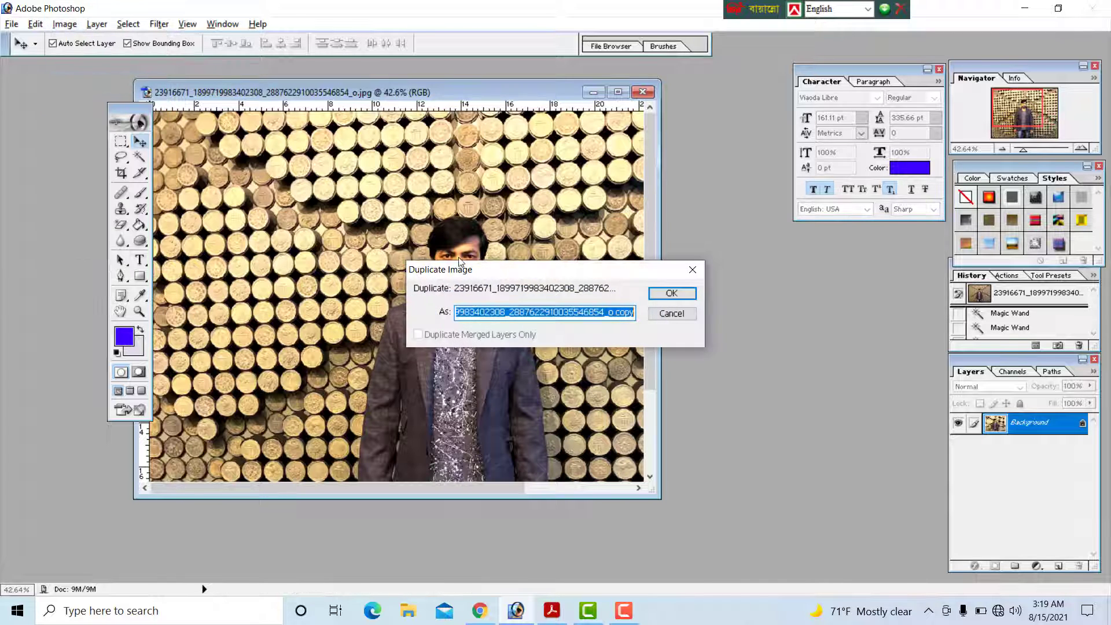
{"action": "type", "text": "2"}
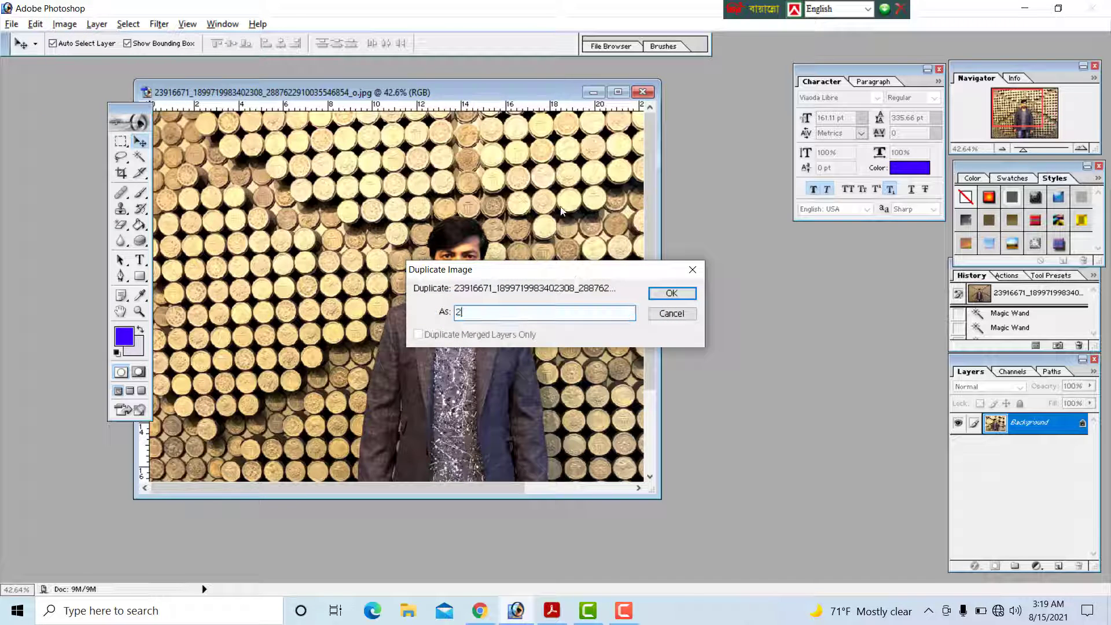
{"action": "left_click", "coordinate": [685, 293]}
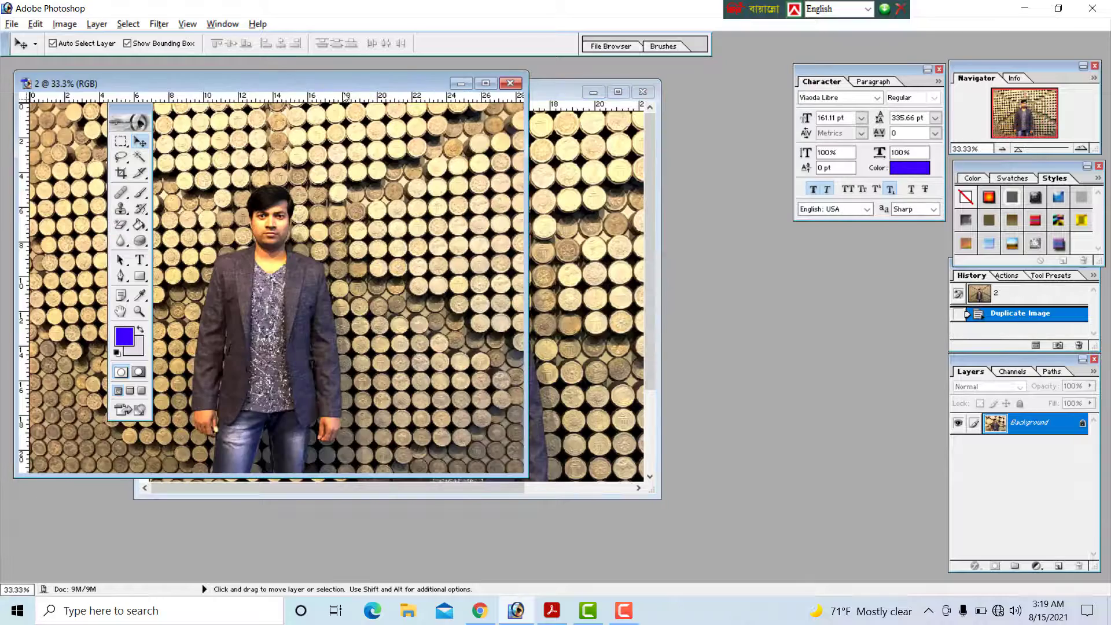
{"action": "left_click_drag", "start_coordinate": [343, 85], "coordinate": [581, 237]}
Start Apply Image on the duplicate image 2, keeping the RGB channel of its Background layer as the source.
{"action": "left_click", "coordinate": [65, 24]}
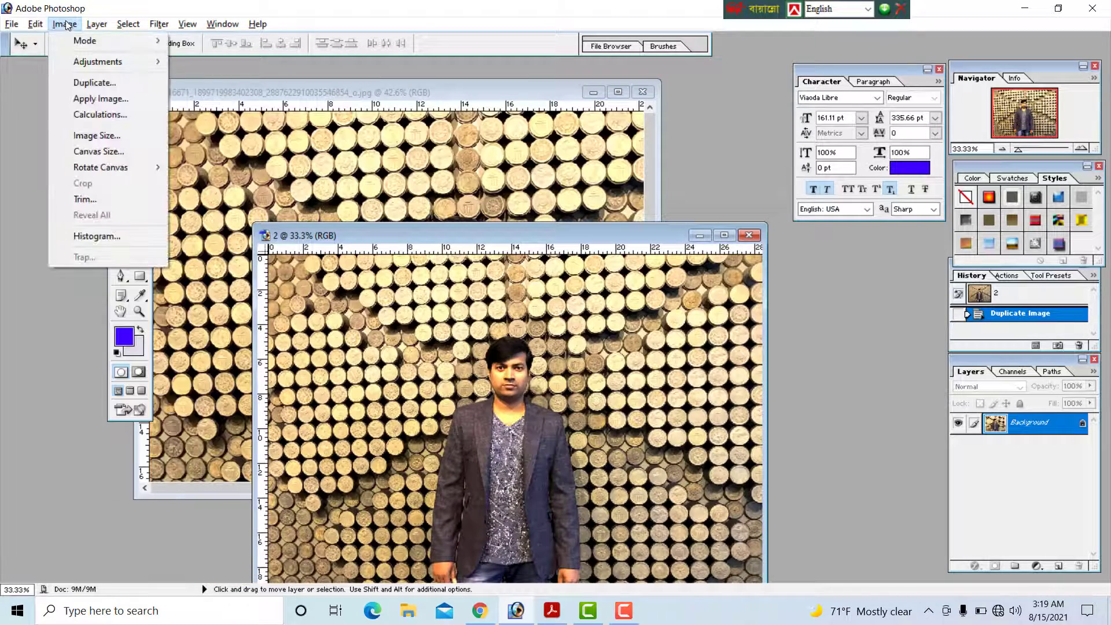
{"action": "left_click", "coordinate": [113, 99]}
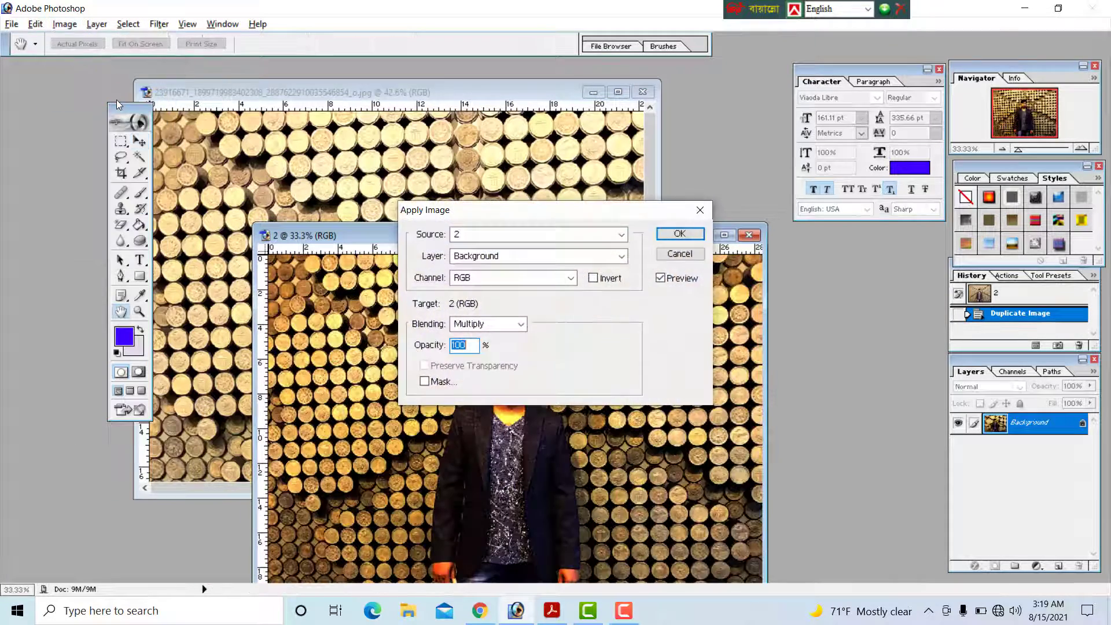
{"action": "left_click_drag", "start_coordinate": [609, 218], "coordinate": [486, 105]}
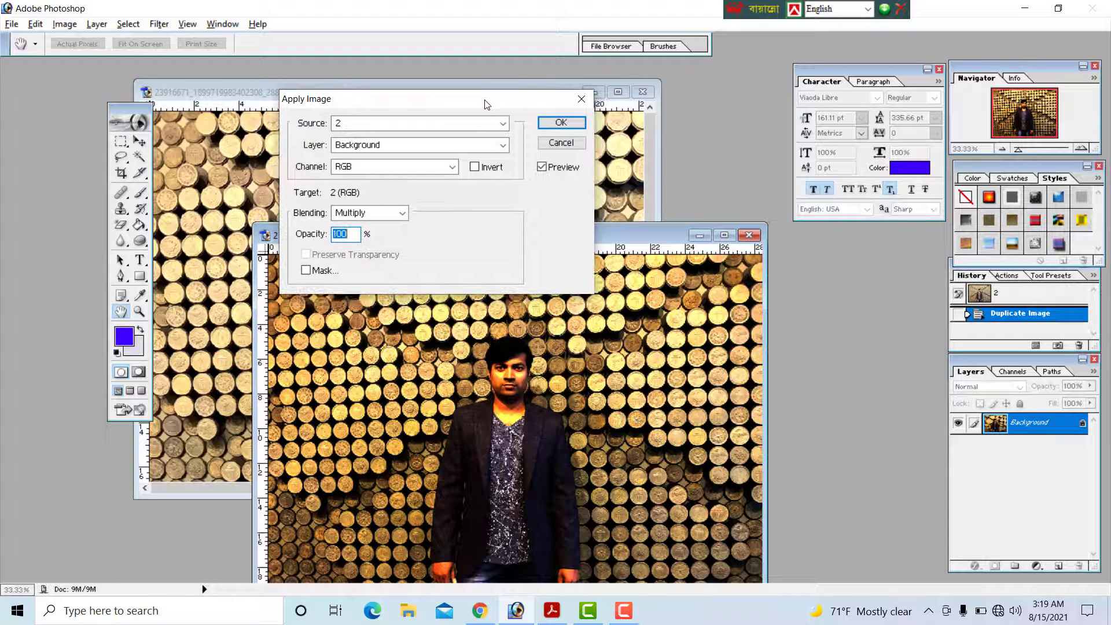
{"action": "left_click", "coordinate": [394, 170]}
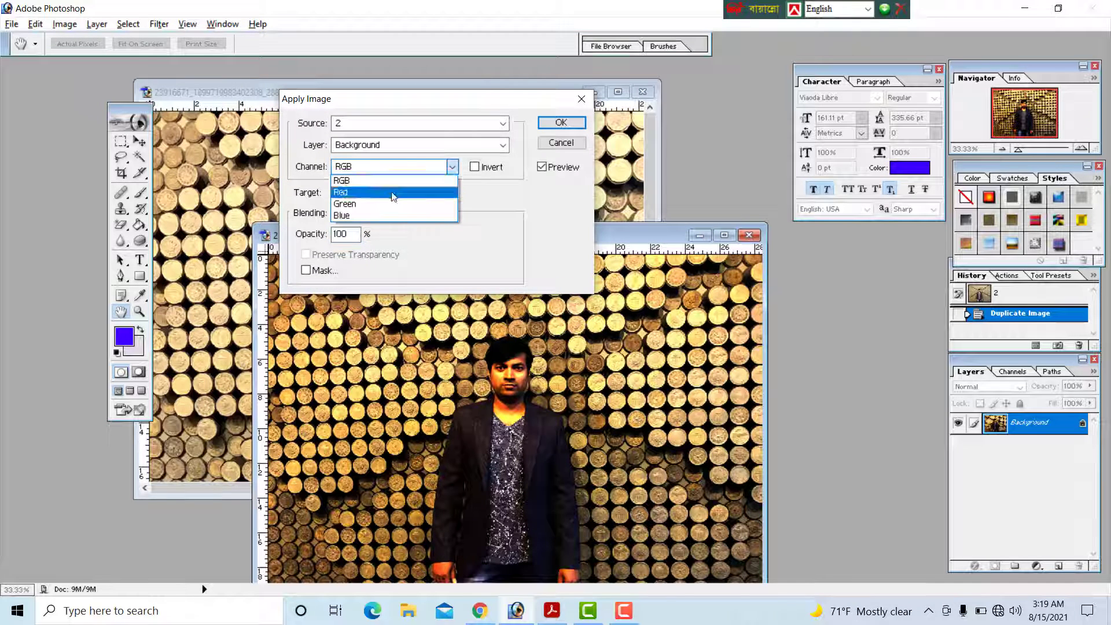
{"action": "left_click", "coordinate": [397, 170]}
{"action": "left_click", "coordinate": [399, 146]}
{"action": "left_click", "coordinate": [393, 156]}
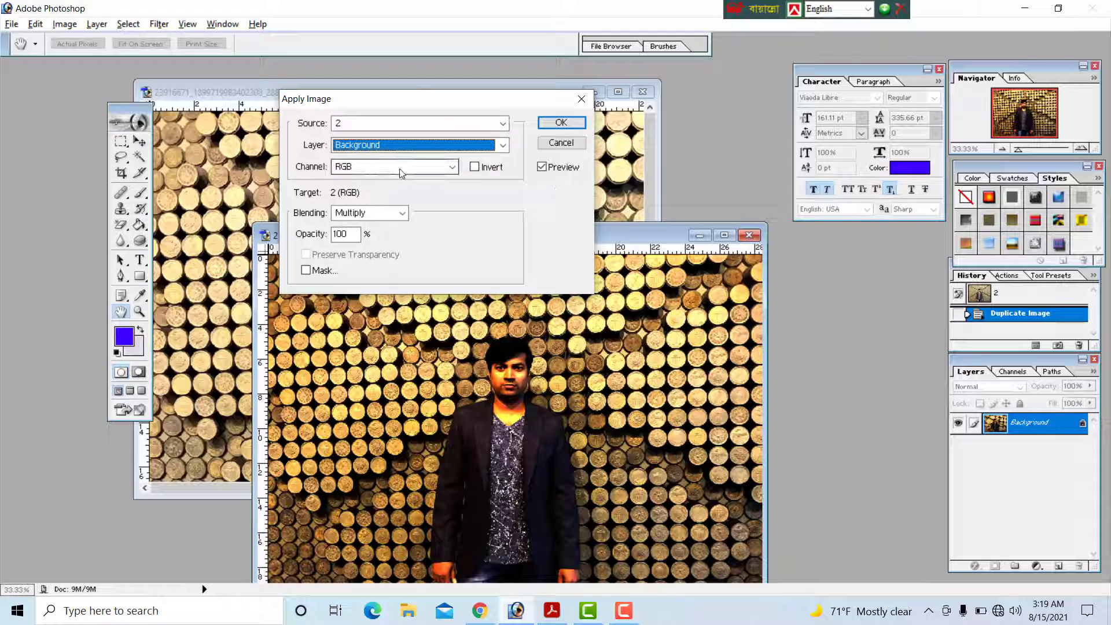
Preview Darken blending, and apply the image to itself with Lighten blending instead.
{"action": "left_click", "coordinate": [381, 218]}
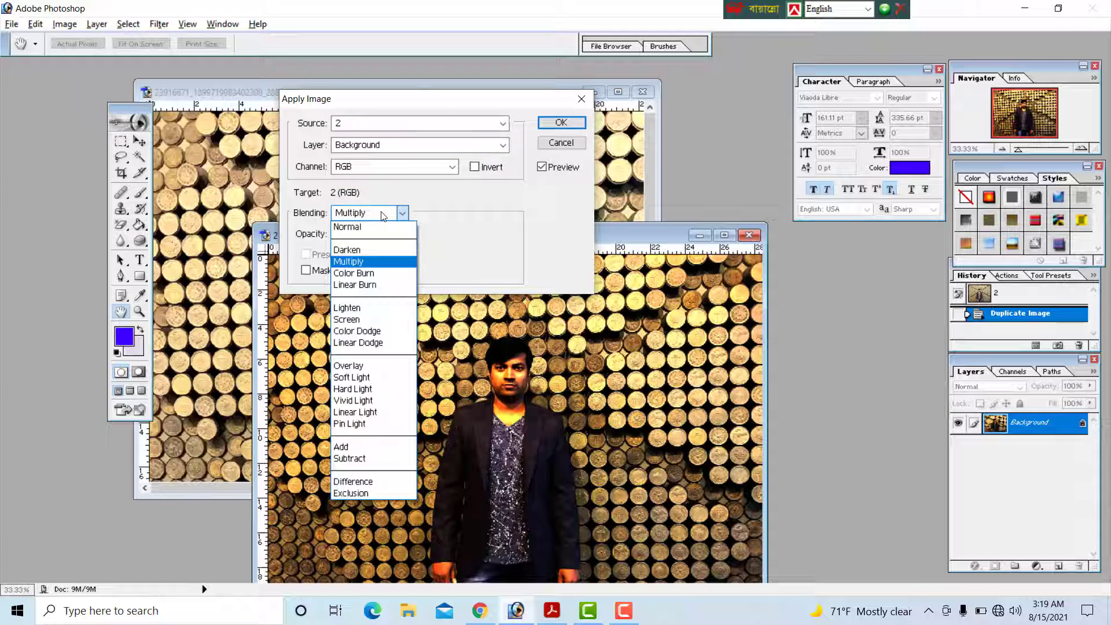
{"action": "left_click", "coordinate": [375, 248]}
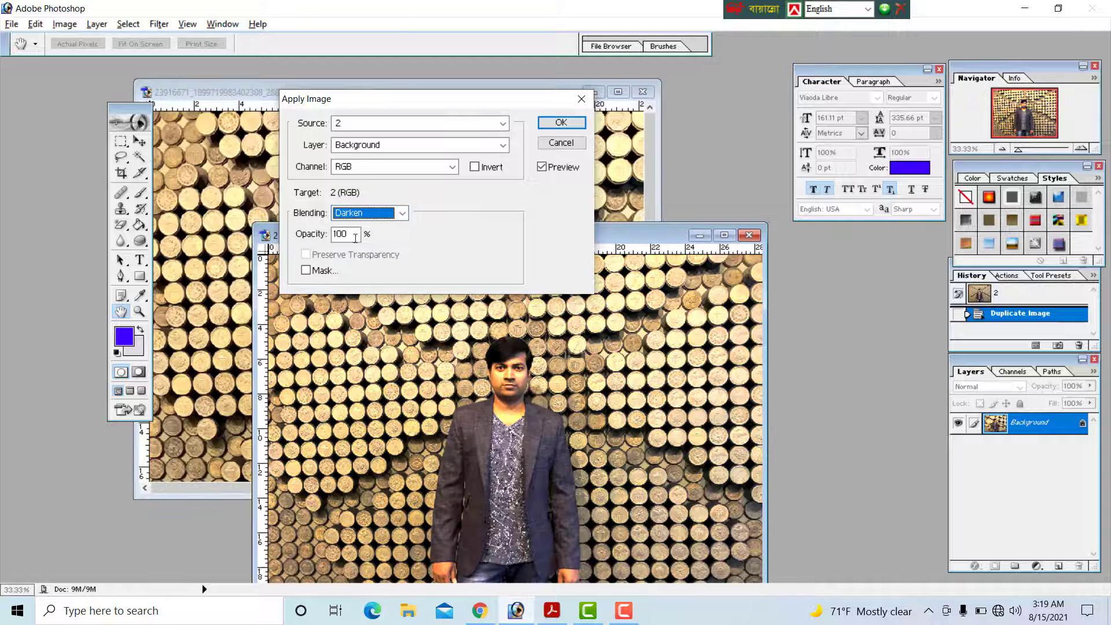
{"action": "left_click", "coordinate": [367, 213]}
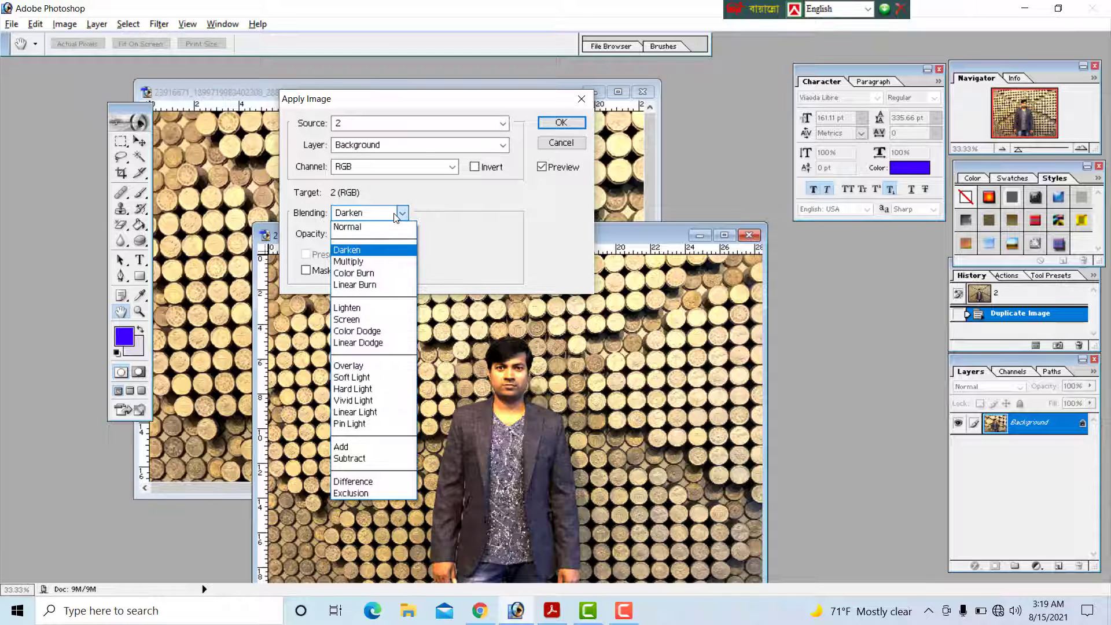
{"action": "left_click", "coordinate": [360, 307]}
{"action": "left_click", "coordinate": [550, 124]}
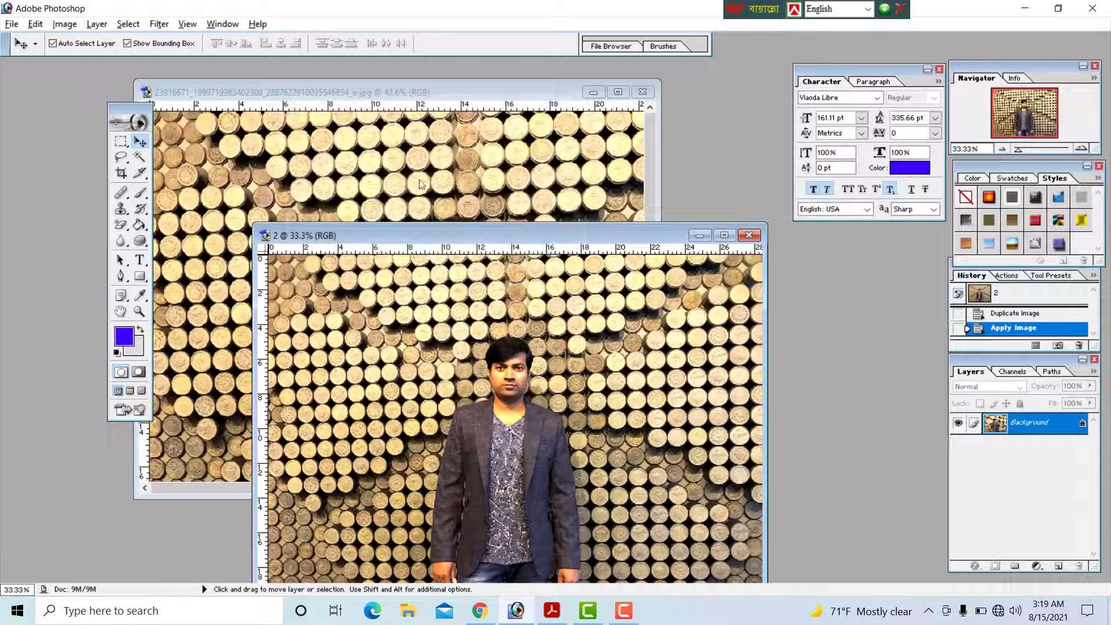
Start Apply Image on image 2 again and preview the Red, Green, Blue and RGB source channels, ending on Blue.
{"action": "left_click", "coordinate": [65, 24]}
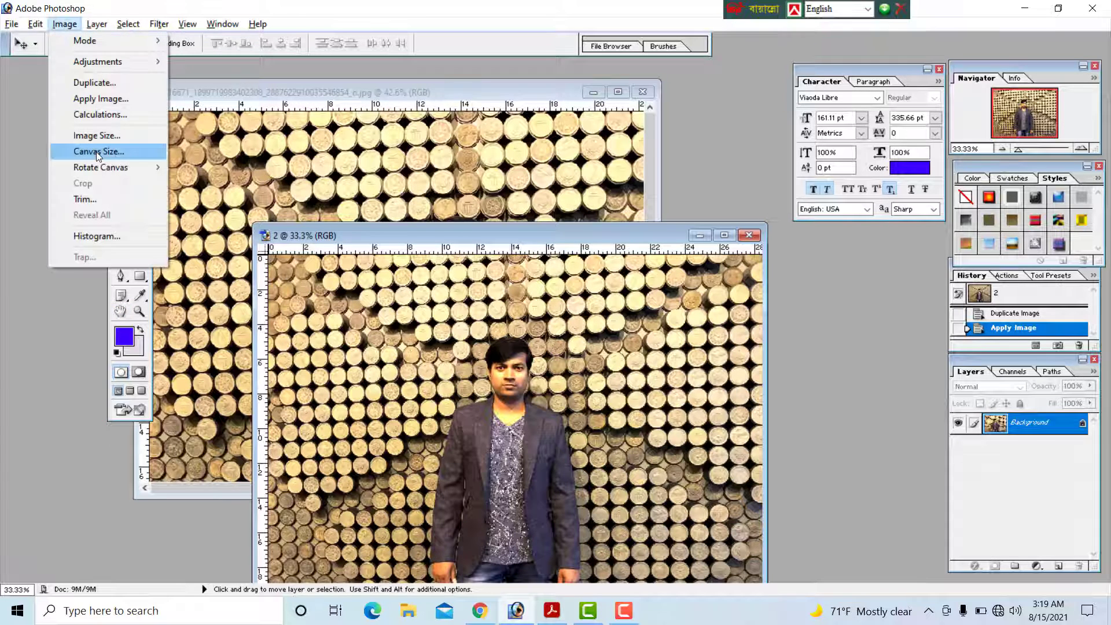
{"action": "left_click", "coordinate": [111, 100]}
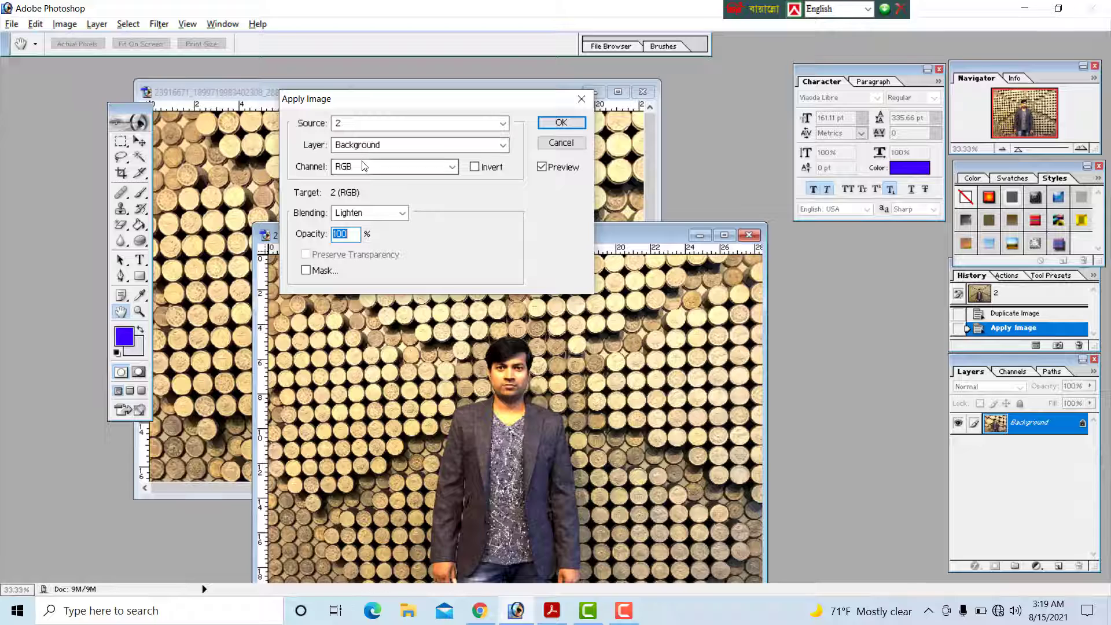
{"action": "left_click", "coordinate": [363, 164]}
{"action": "left_click", "coordinate": [353, 189]}
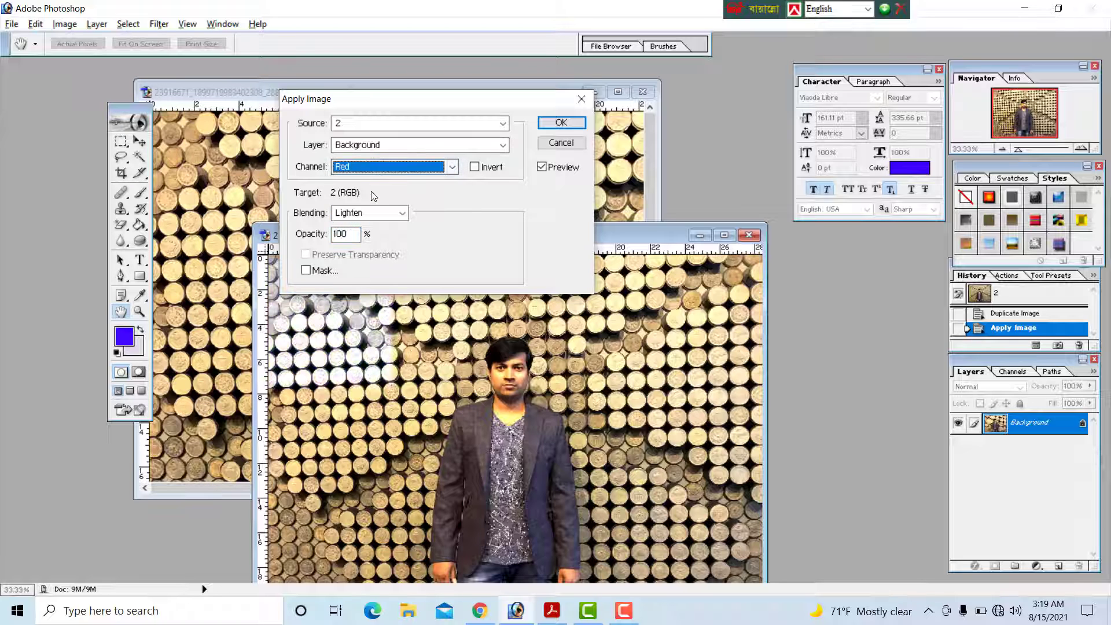
{"action": "left_click", "coordinate": [373, 172]}
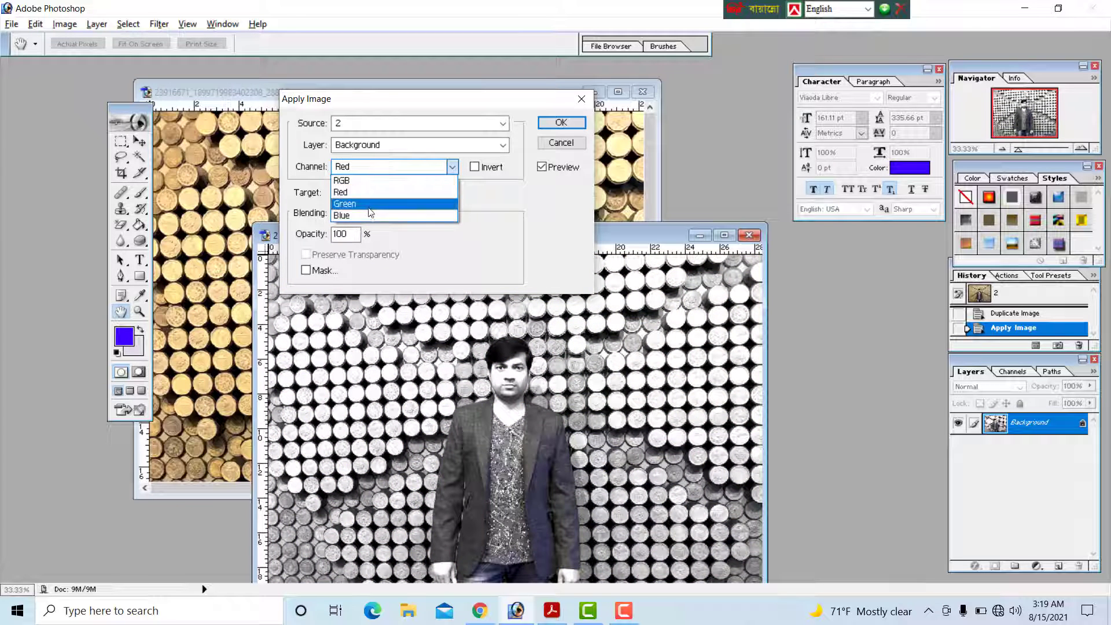
{"action": "left_click", "coordinate": [370, 209]}
{"action": "left_click", "coordinate": [373, 168]}
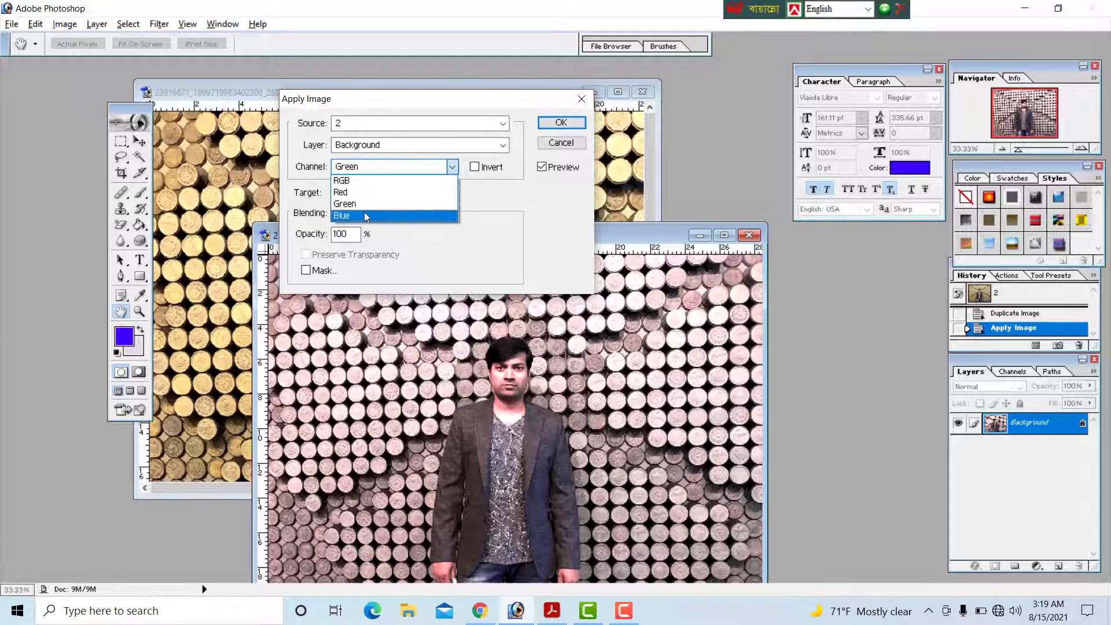
{"action": "left_click", "coordinate": [363, 213]}
{"action": "left_click", "coordinate": [384, 169]}
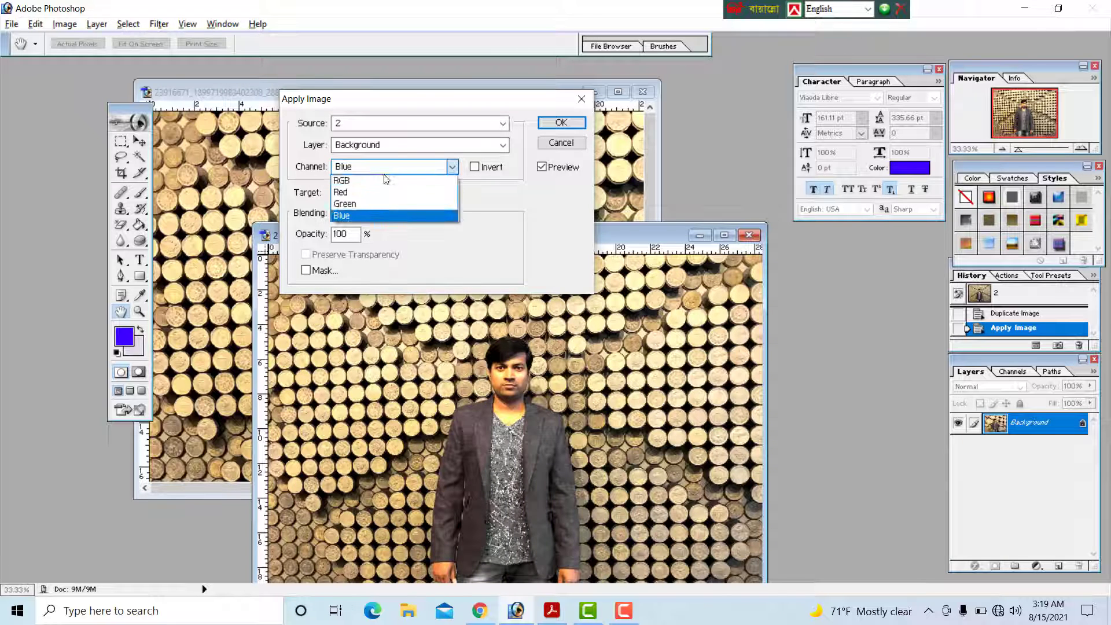
{"action": "left_click", "coordinate": [377, 179]}
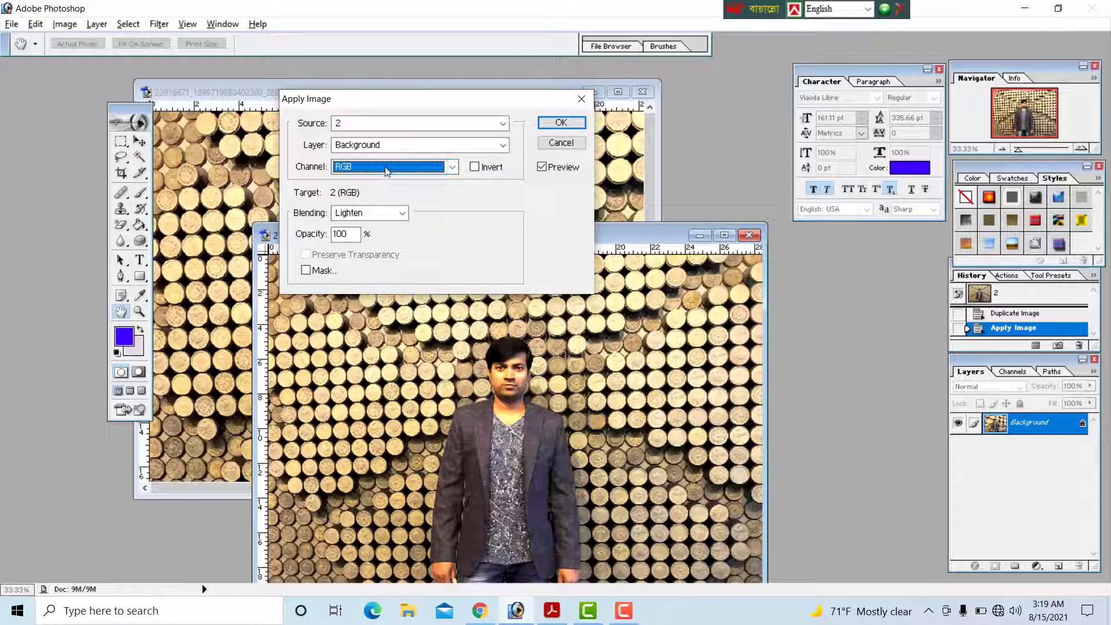
{"action": "left_click", "coordinate": [383, 168]}
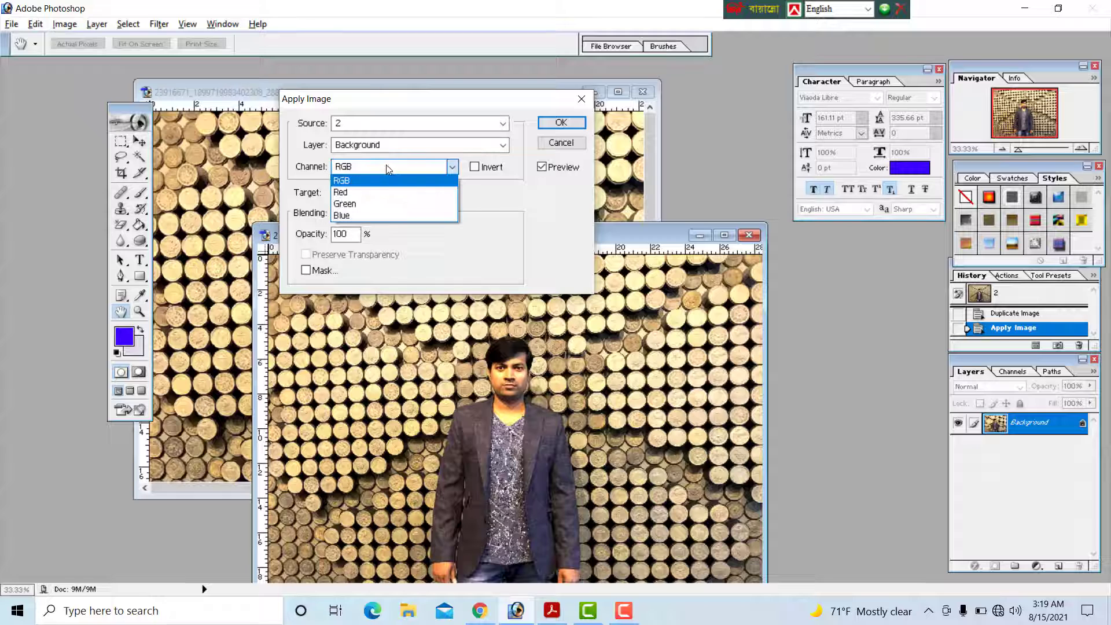
{"action": "left_click", "coordinate": [386, 217]}
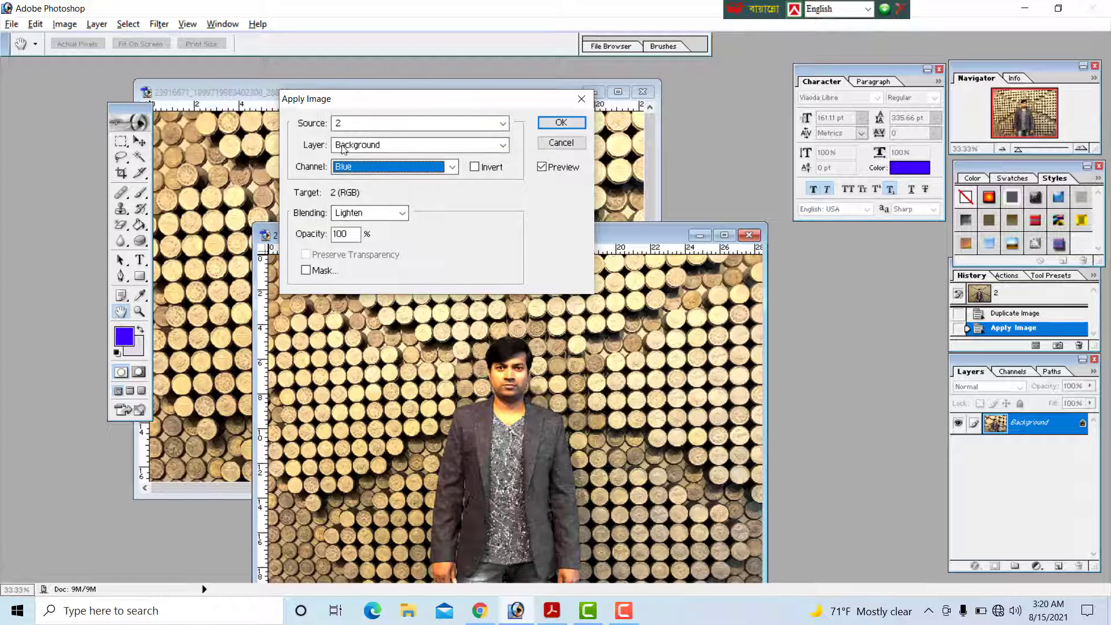
Preview Normal, Multiply, Screen and Overlay blending with the Blue source channel.
{"action": "left_click", "coordinate": [379, 216]}
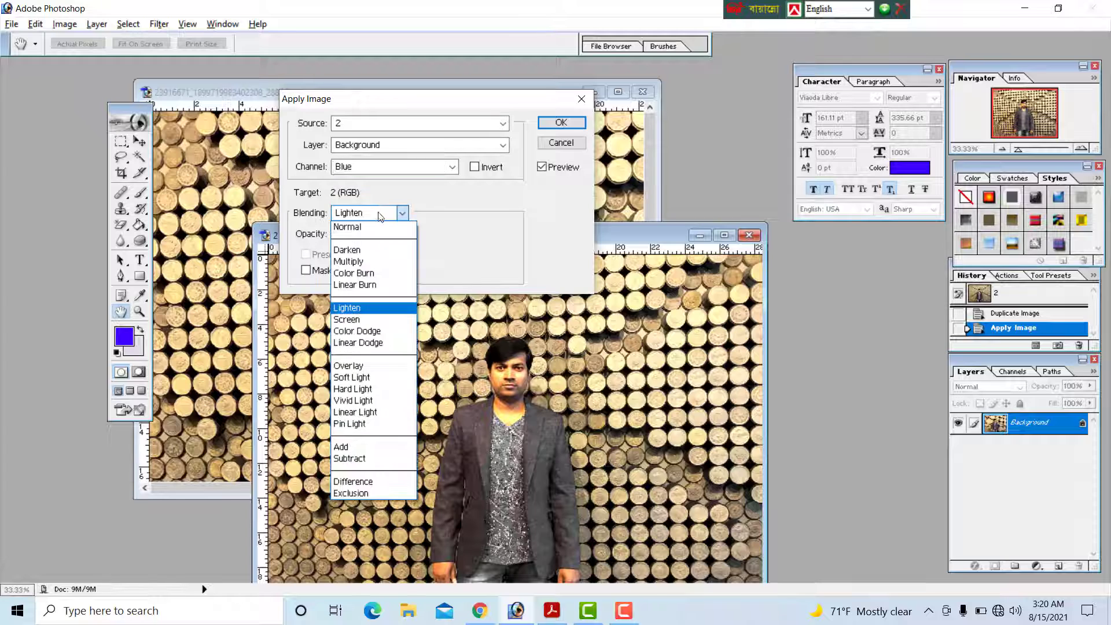
{"action": "left_click", "coordinate": [375, 228]}
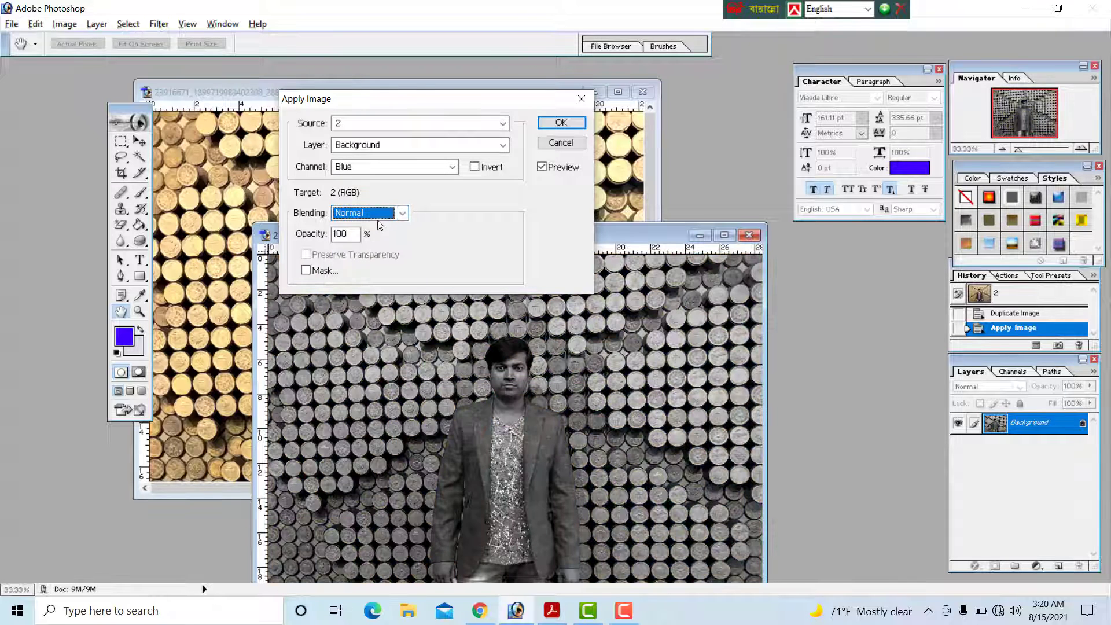
{"action": "left_click", "coordinate": [380, 223]}
{"action": "left_click", "coordinate": [381, 256]}
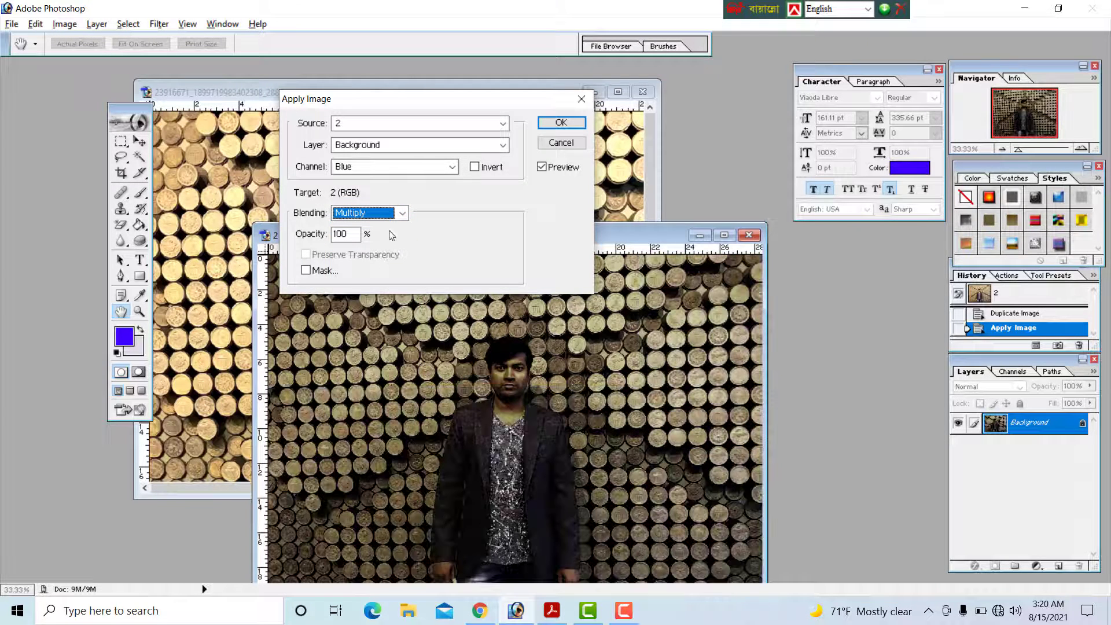
{"action": "left_click", "coordinate": [396, 219]}
{"action": "left_click", "coordinate": [380, 323]}
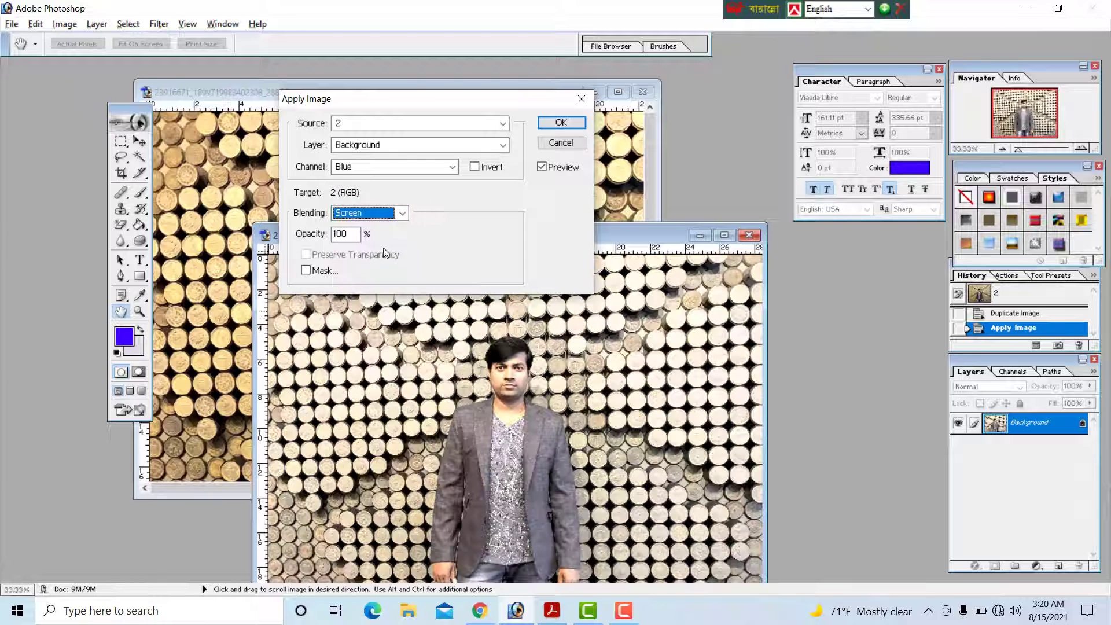
{"action": "left_click", "coordinate": [382, 213]}
{"action": "left_click", "coordinate": [384, 367]}
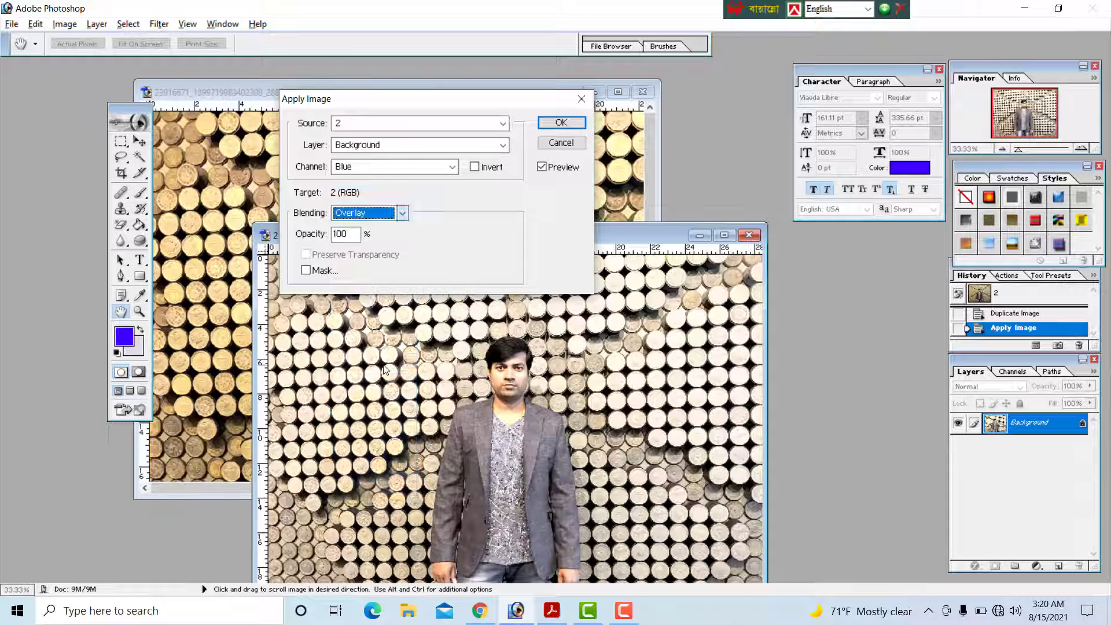
Set the source channel to RGB and preview Subtract and Linear Burn blending.
{"action": "left_click", "coordinate": [382, 166]}
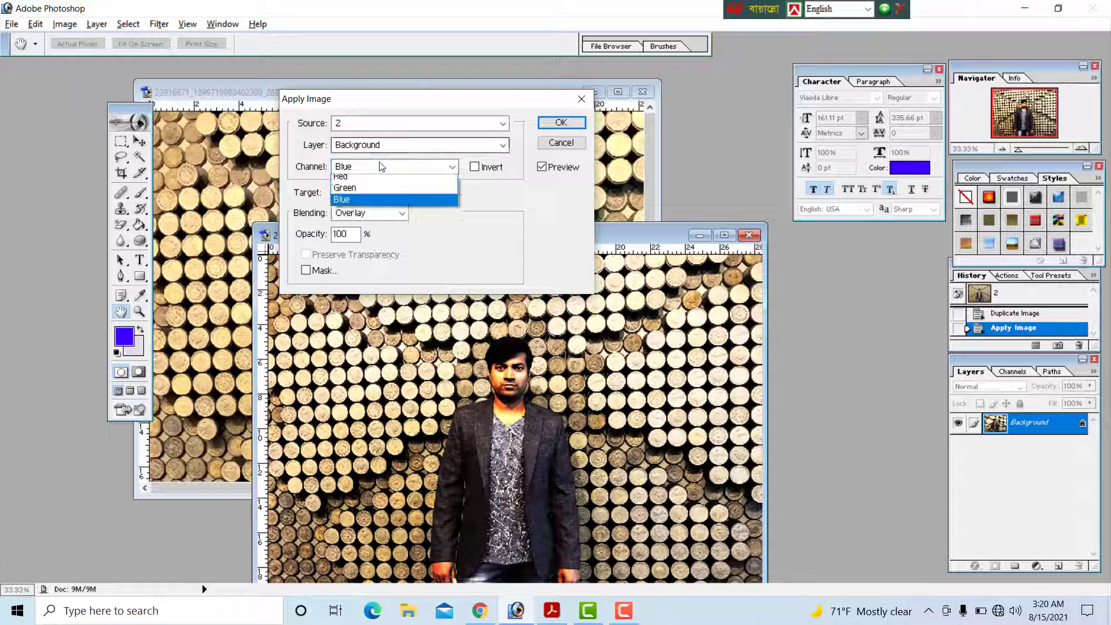
{"action": "left_click", "coordinate": [383, 180]}
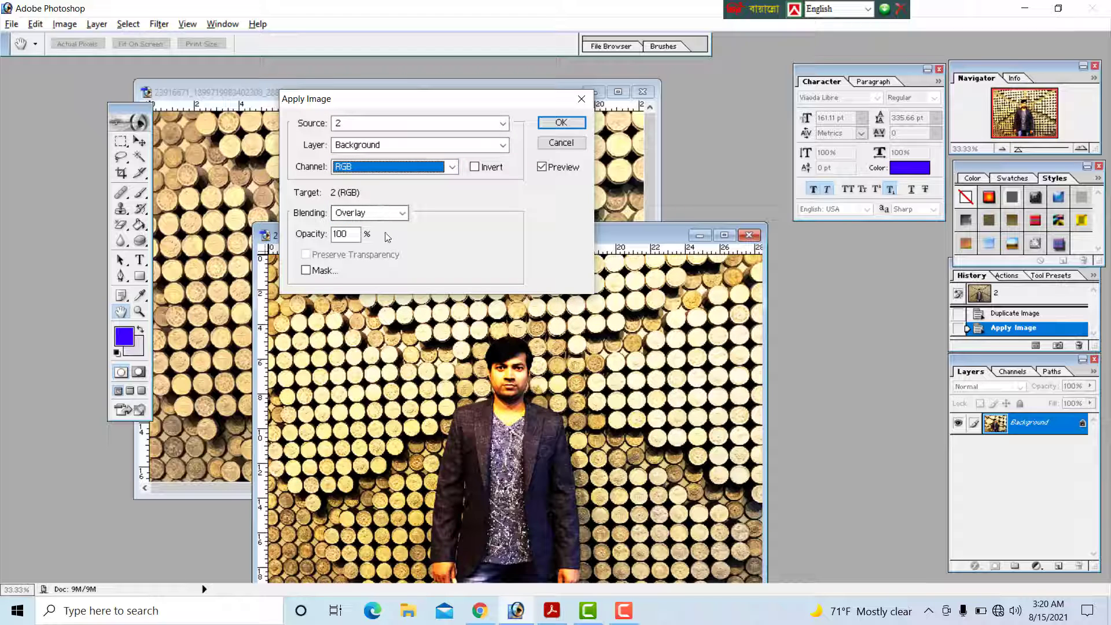
{"action": "left_click", "coordinate": [374, 214]}
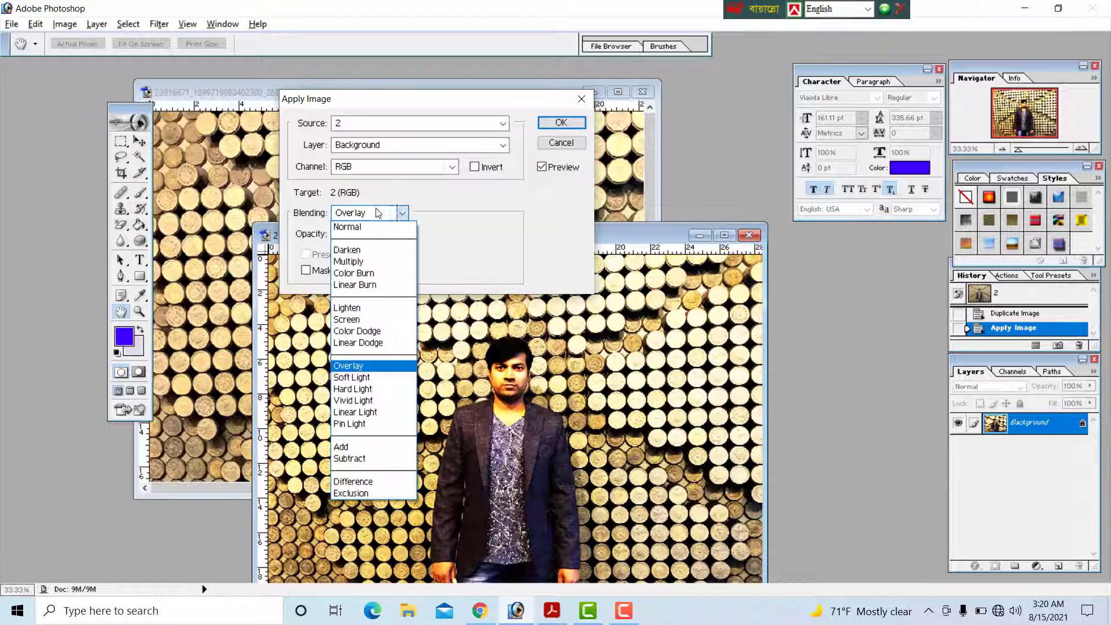
{"action": "left_click", "coordinate": [379, 459]}
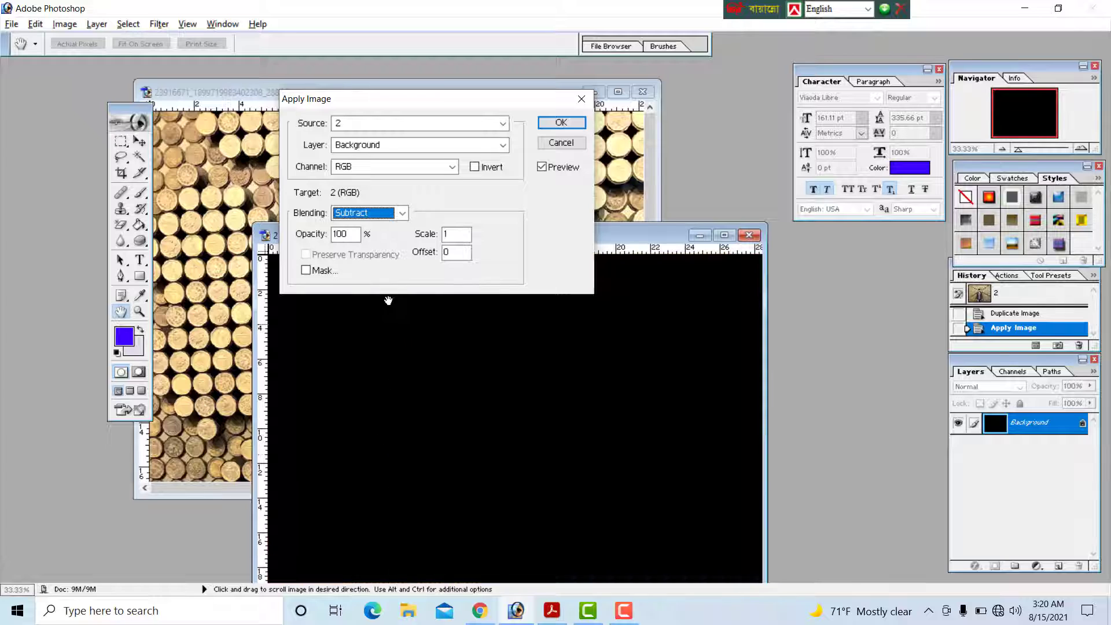
{"action": "left_click", "coordinate": [371, 213]}
{"action": "left_click", "coordinate": [381, 284]}
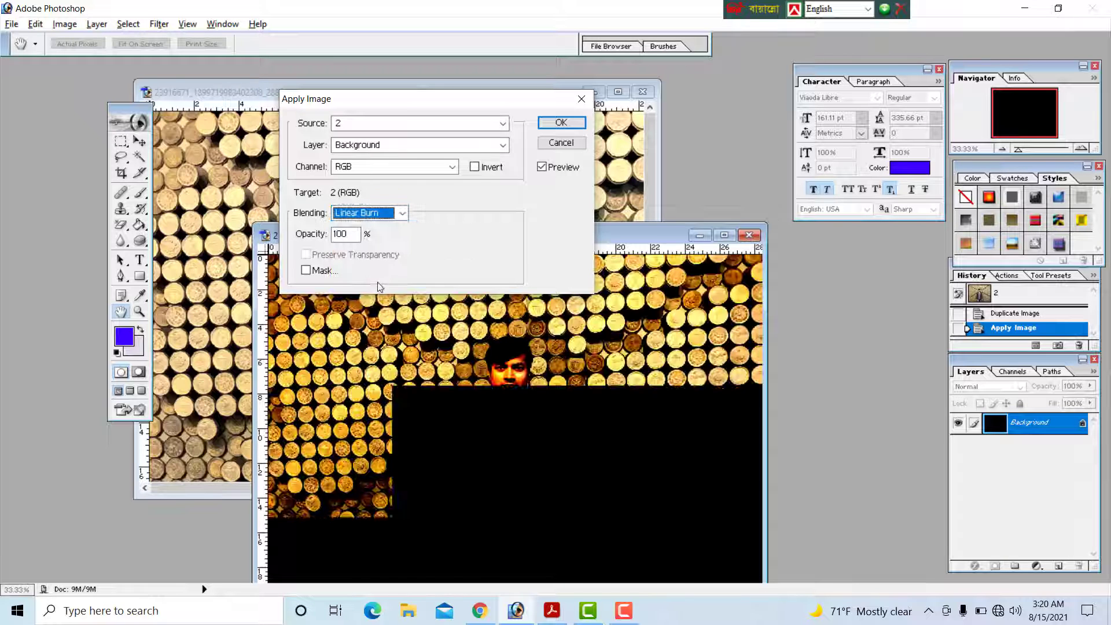
Set the blending to Darken at 50% opacity, apply it to image 2, and activate the Move tool.
{"action": "left_click", "coordinate": [379, 213]}
{"action": "left_click", "coordinate": [384, 249]}
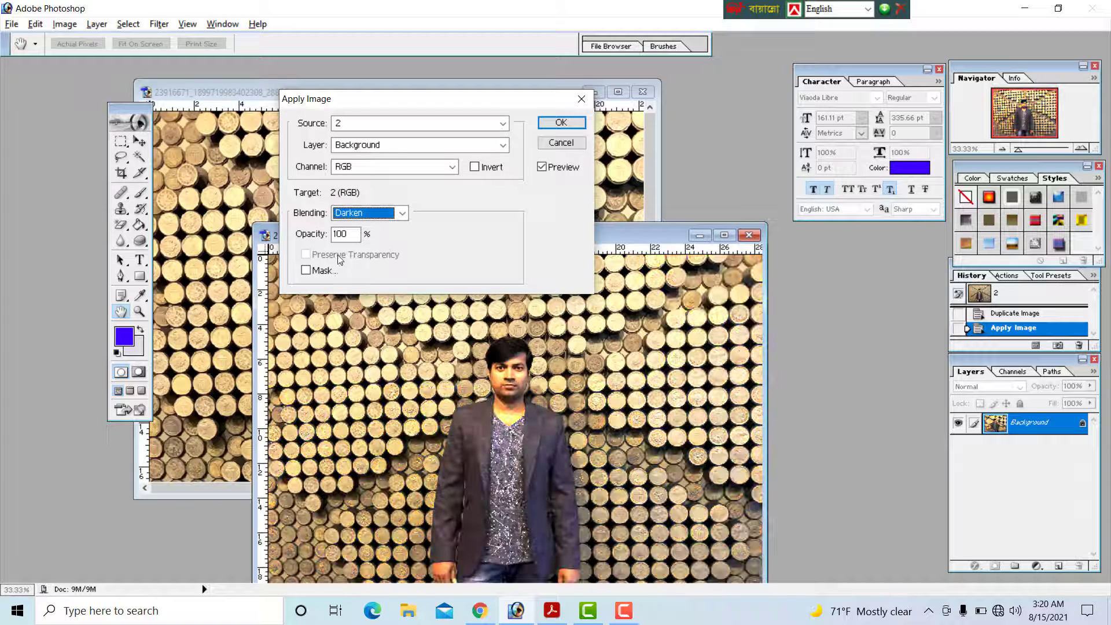
{"action": "key", "text": "Tab"}
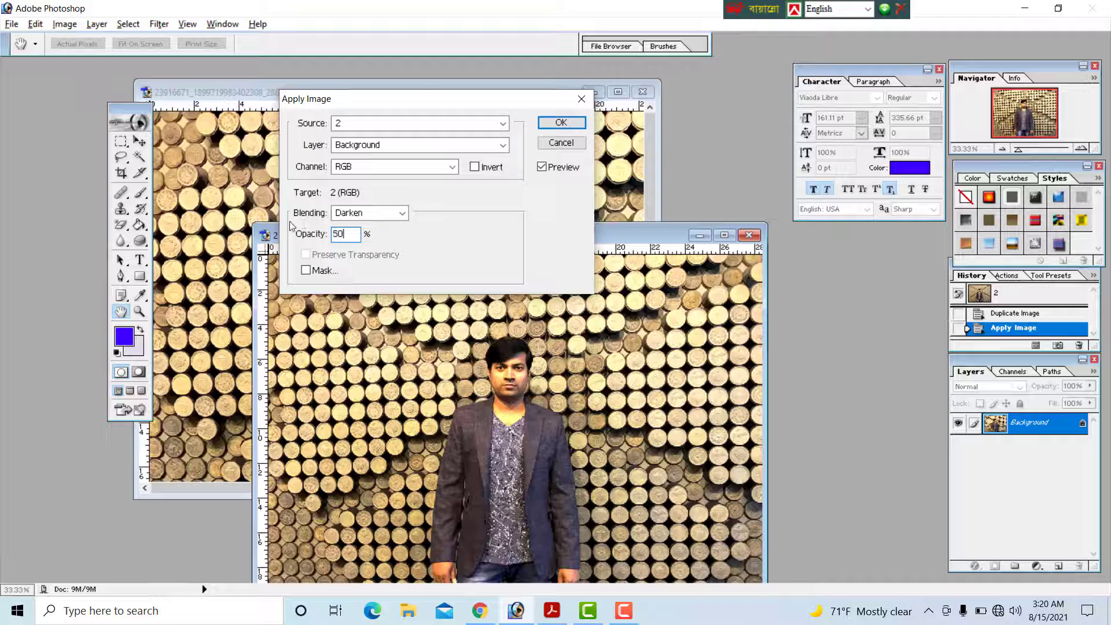
{"action": "left_click", "coordinate": [561, 125]}
{"action": "left_click", "coordinate": [140, 142]}
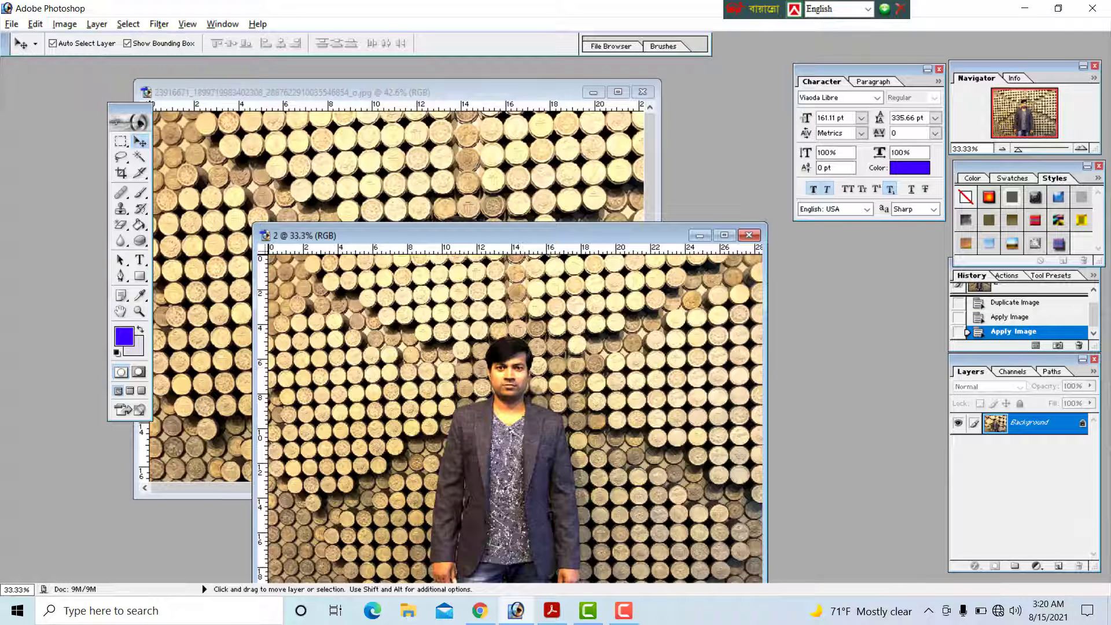
Start Calculations on image 2 and examine the Source 1 document, layer and channel choices and the Source 2 document choices.
{"action": "left_click", "coordinate": [65, 24]}
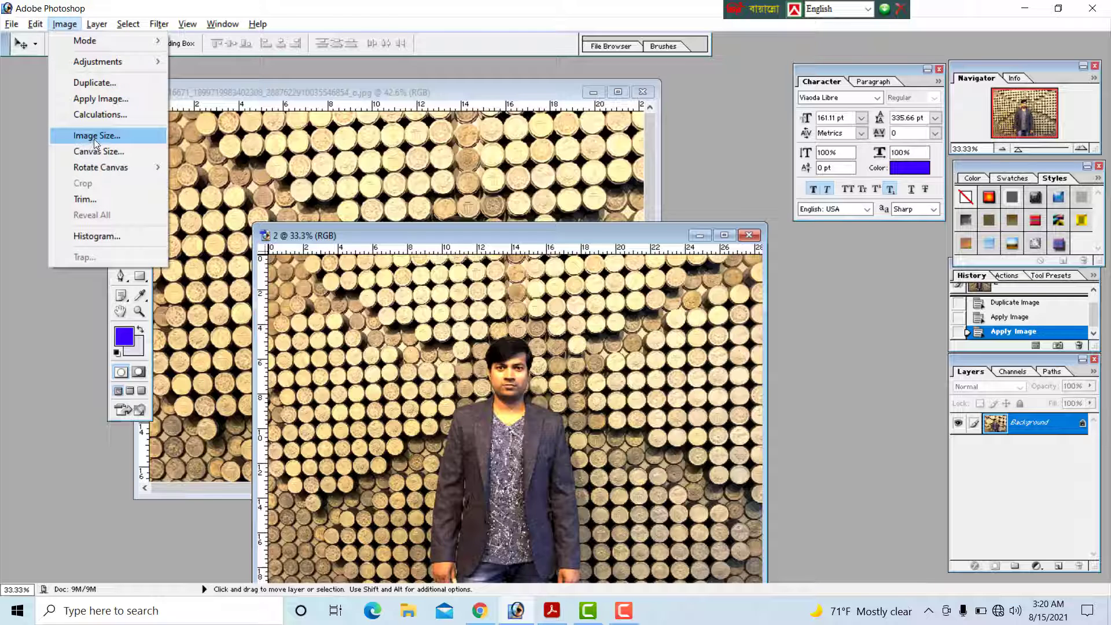
{"action": "left_click", "coordinate": [114, 116]}
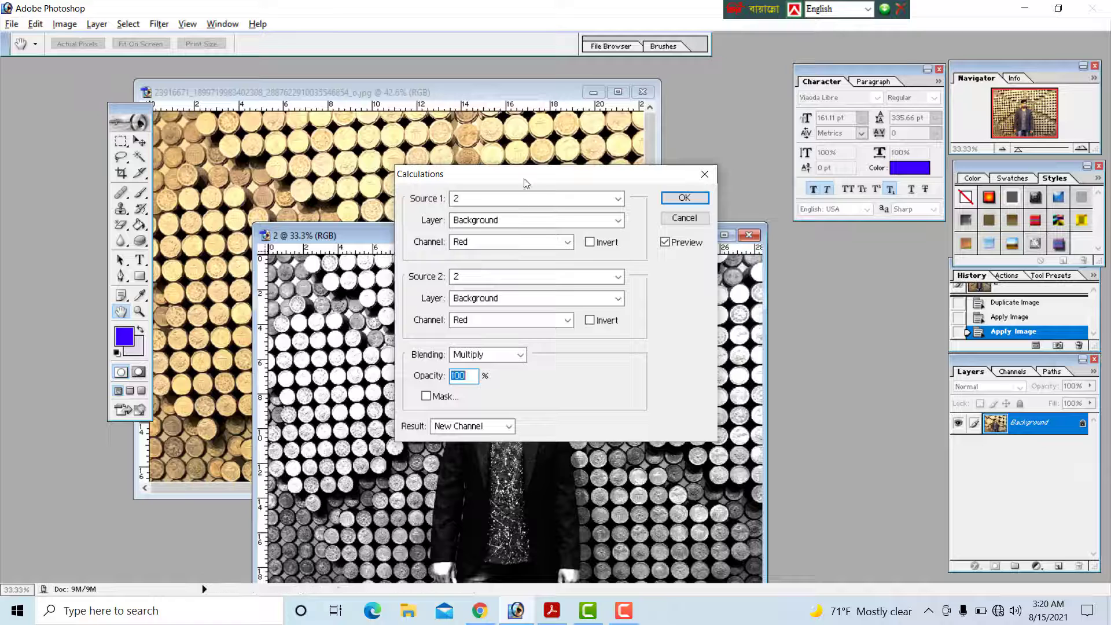
{"action": "left_click_drag", "start_coordinate": [523, 178], "coordinate": [584, 108]}
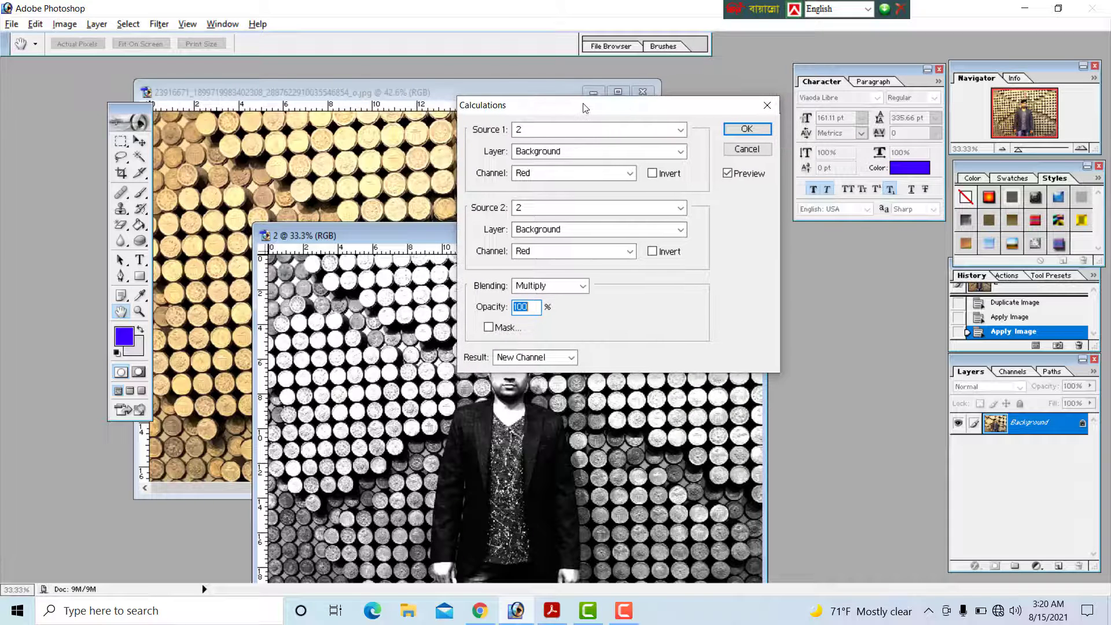
{"action": "left_click", "coordinate": [562, 155]}
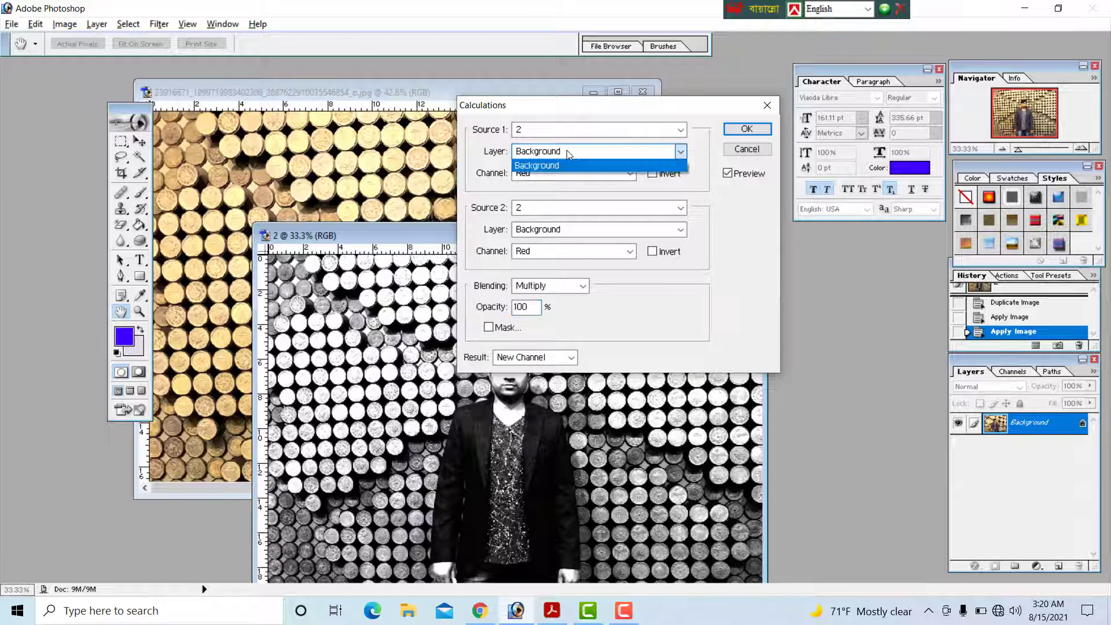
{"action": "left_click", "coordinate": [552, 149]}
{"action": "left_click", "coordinate": [558, 134]}
{"action": "left_click", "coordinate": [555, 153]}
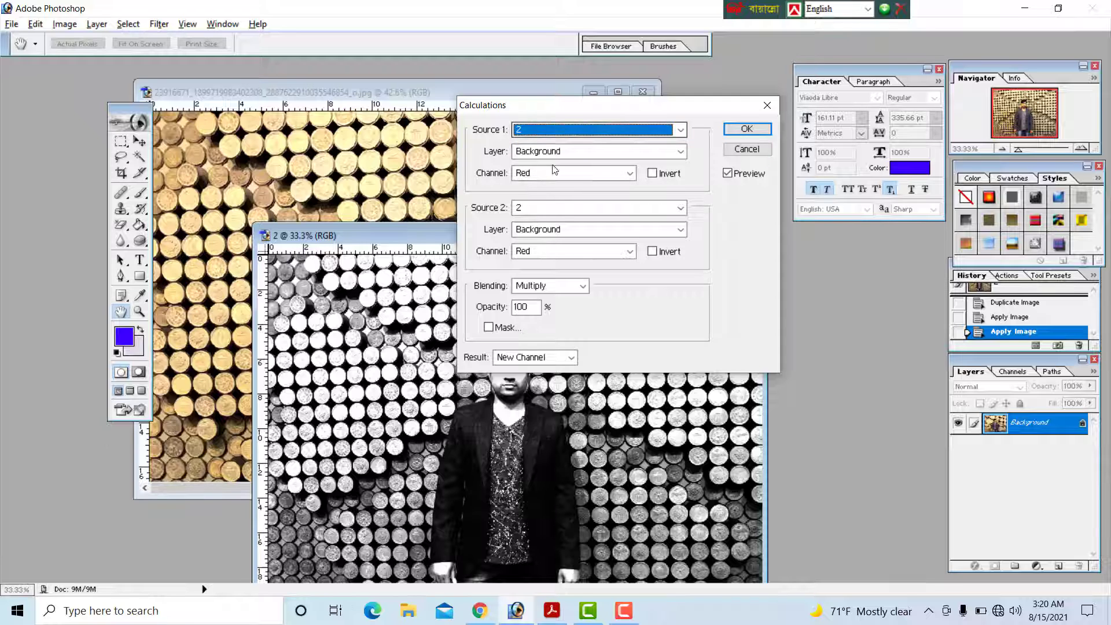
{"action": "left_click", "coordinate": [572, 173]}
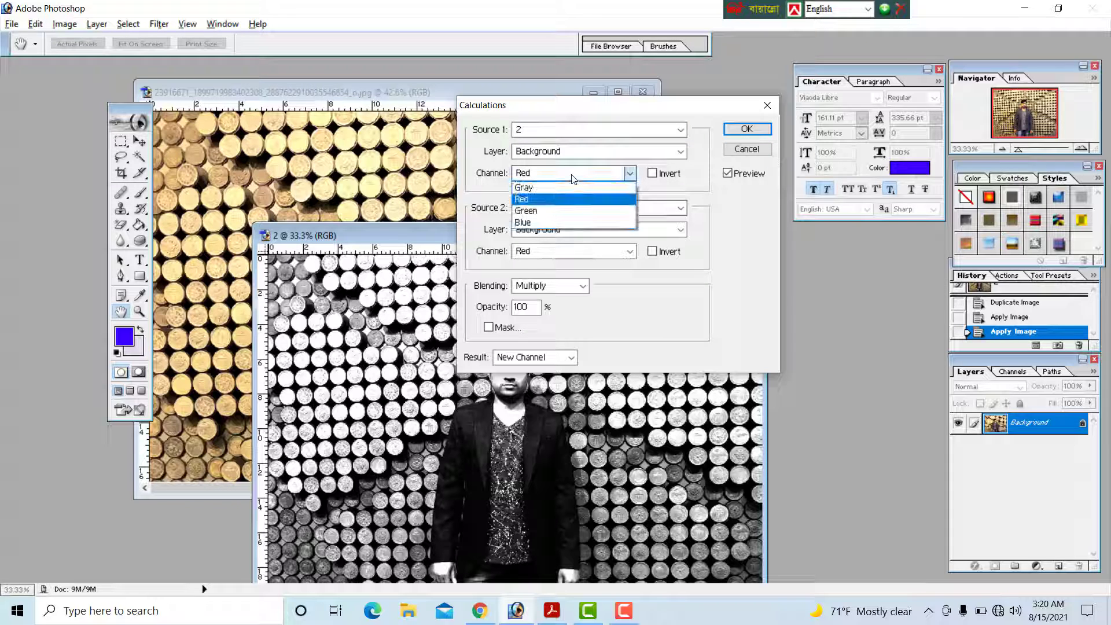
{"action": "left_click", "coordinate": [572, 177]}
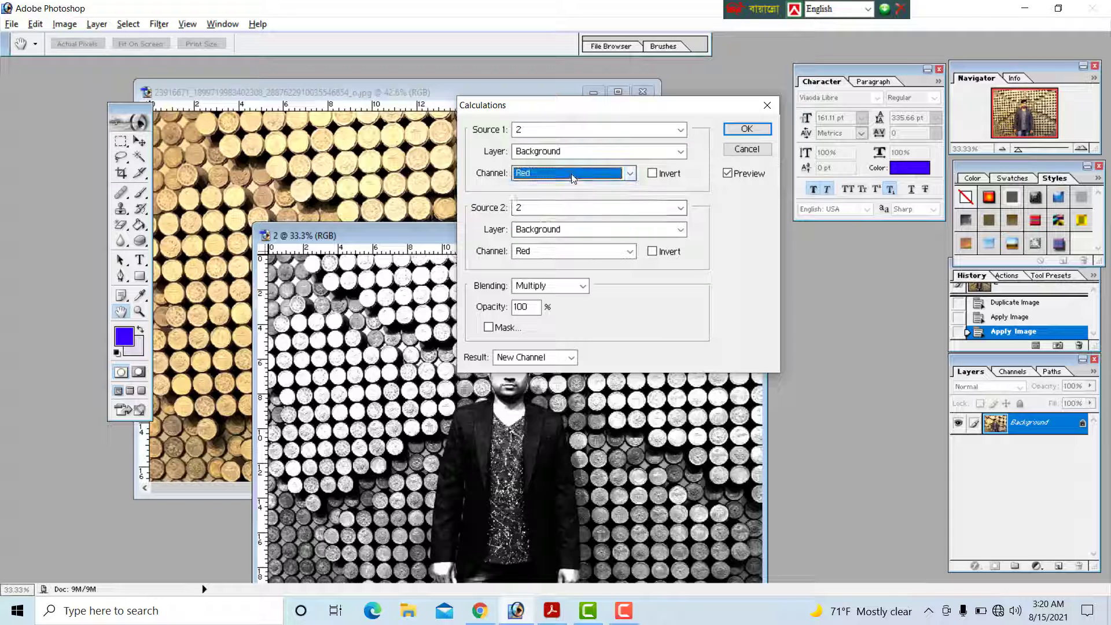
{"action": "left_click", "coordinate": [573, 213]}
{"action": "left_click", "coordinate": [571, 210]}
Preview Color Dodge and Hard Light blending in Calculations, and cancel without creating a channel.
{"action": "left_click", "coordinate": [568, 286]}
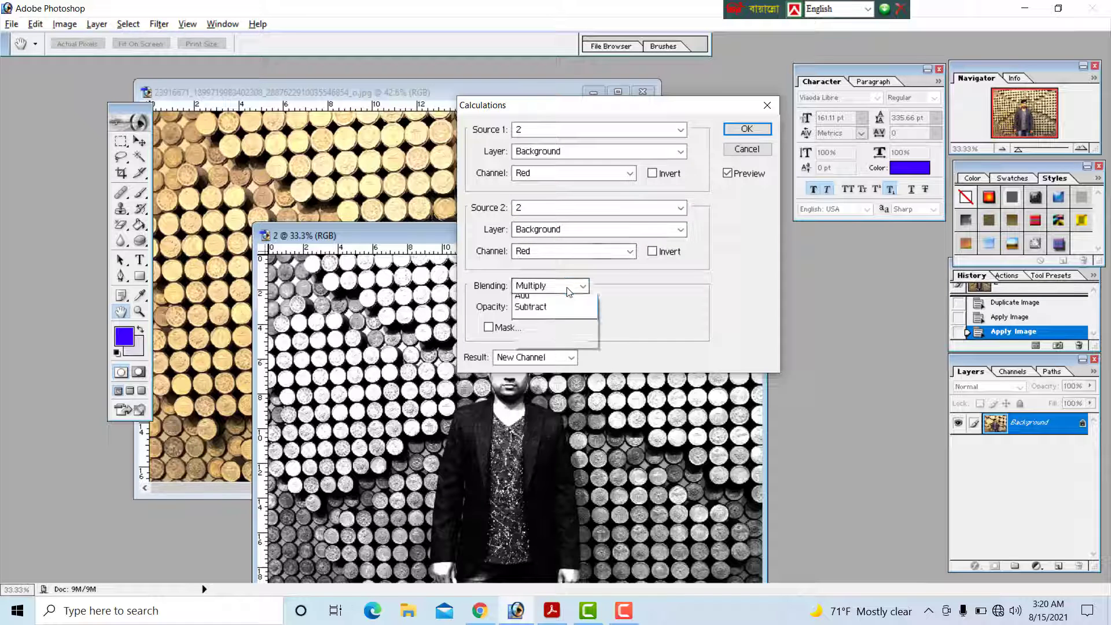
{"action": "left_click", "coordinate": [560, 404]}
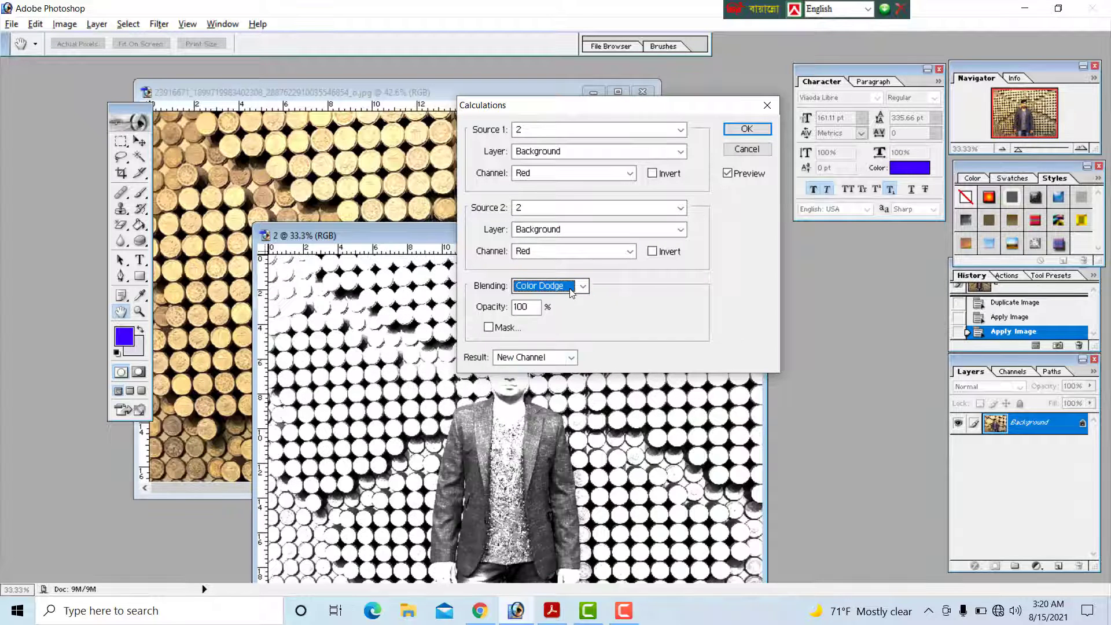
{"action": "left_click_drag", "start_coordinate": [579, 105], "coordinate": [676, 85]}
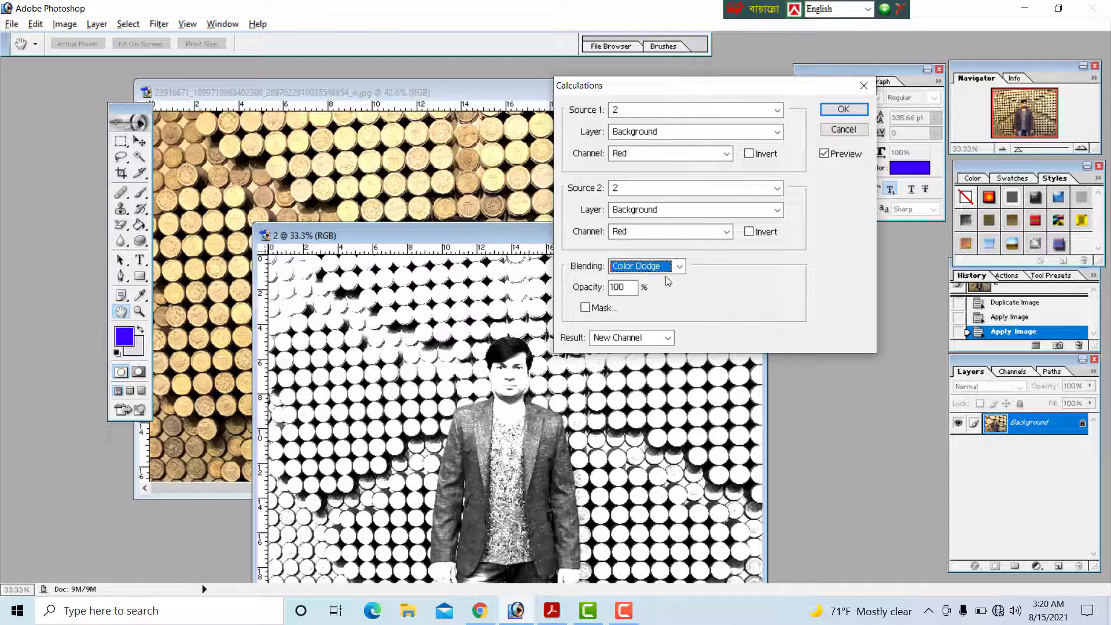
{"action": "left_click", "coordinate": [679, 265]}
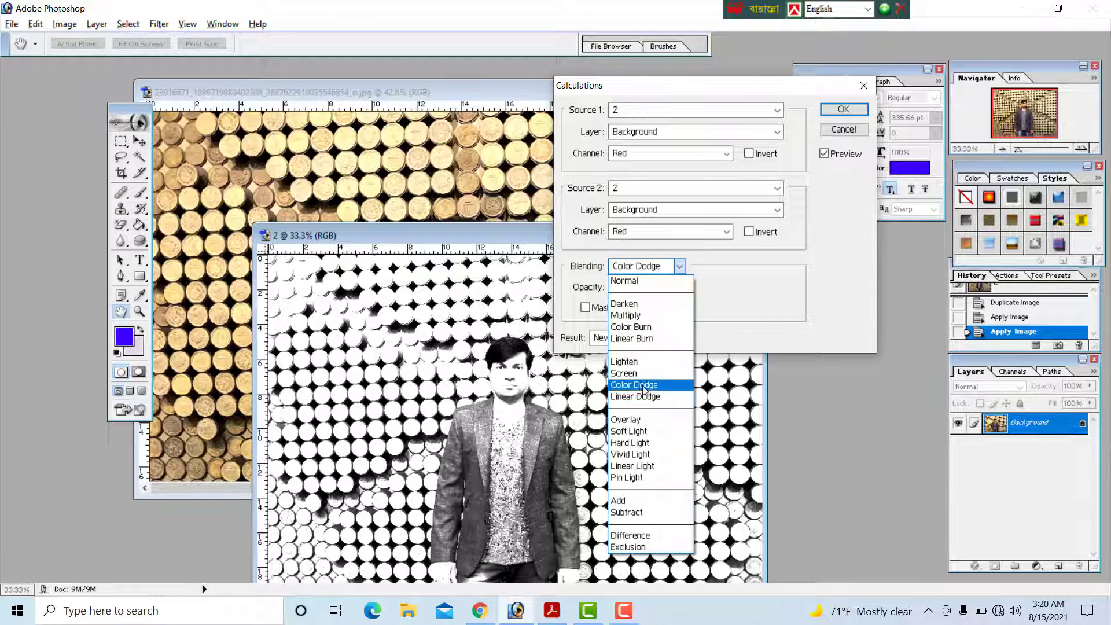
{"action": "left_click", "coordinate": [644, 386]}
{"action": "left_click", "coordinate": [679, 266]}
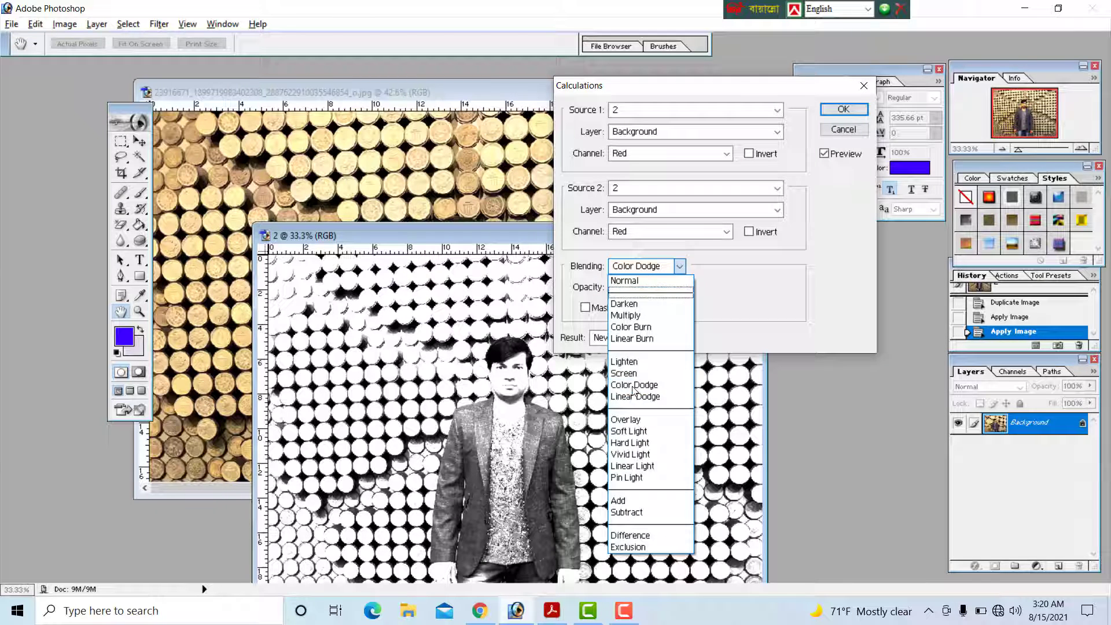
{"action": "left_click", "coordinate": [630, 447]}
{"action": "left_click", "coordinate": [844, 128]}
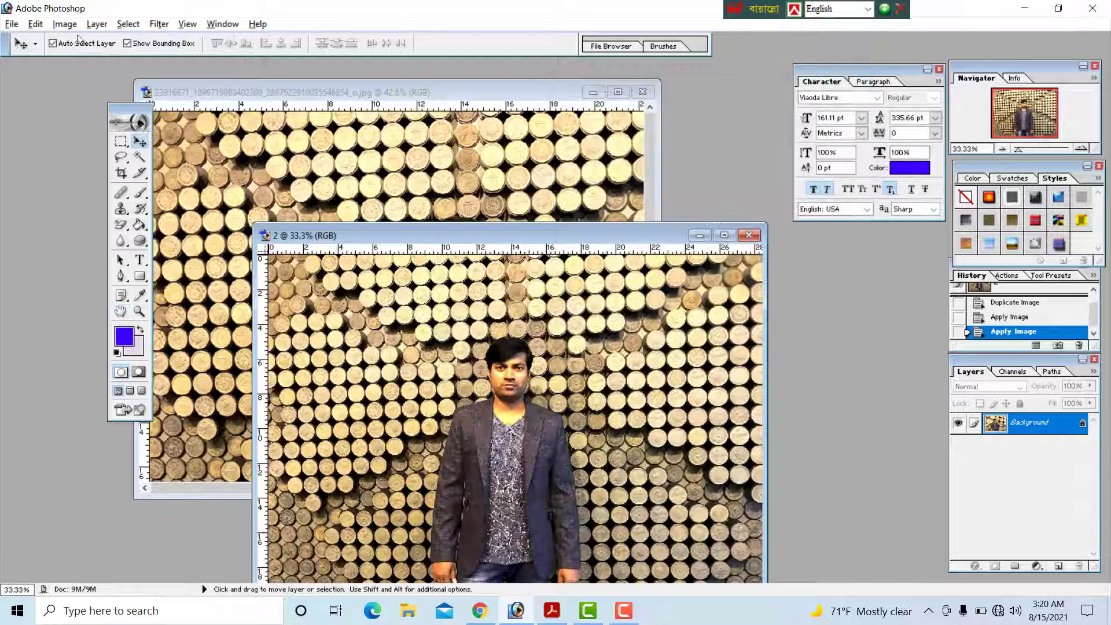
Start Image Size for image 2, check the pixel width unit choices, and set the width to 100 pixels.
{"action": "left_click", "coordinate": [64, 23]}
{"action": "mouse_move", "coordinate": [137, 61]}
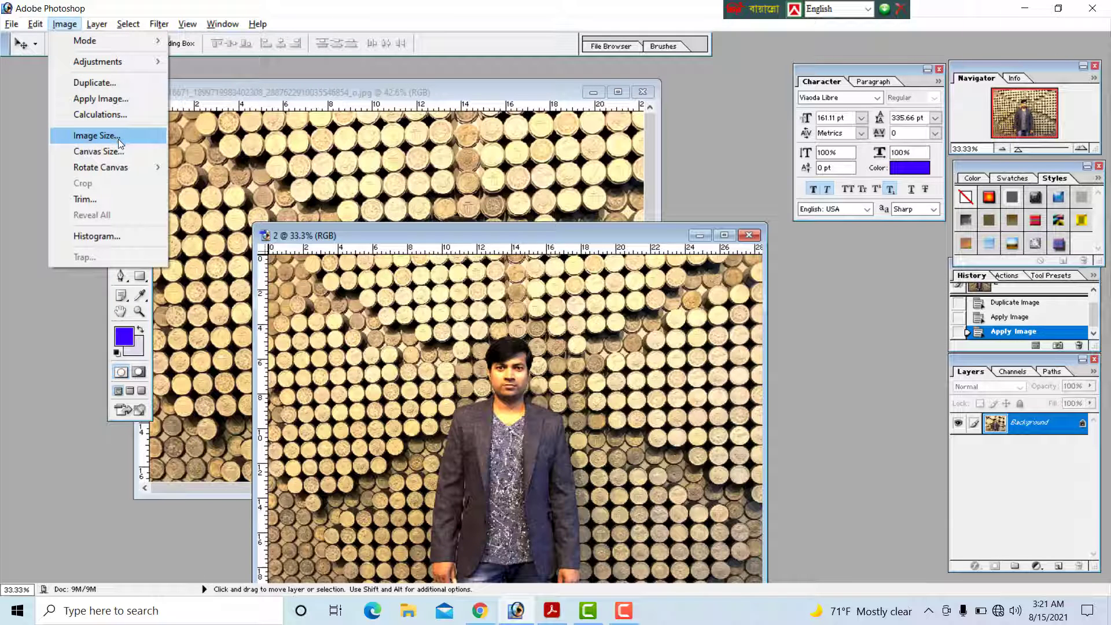
{"action": "left_click", "coordinate": [117, 137]}
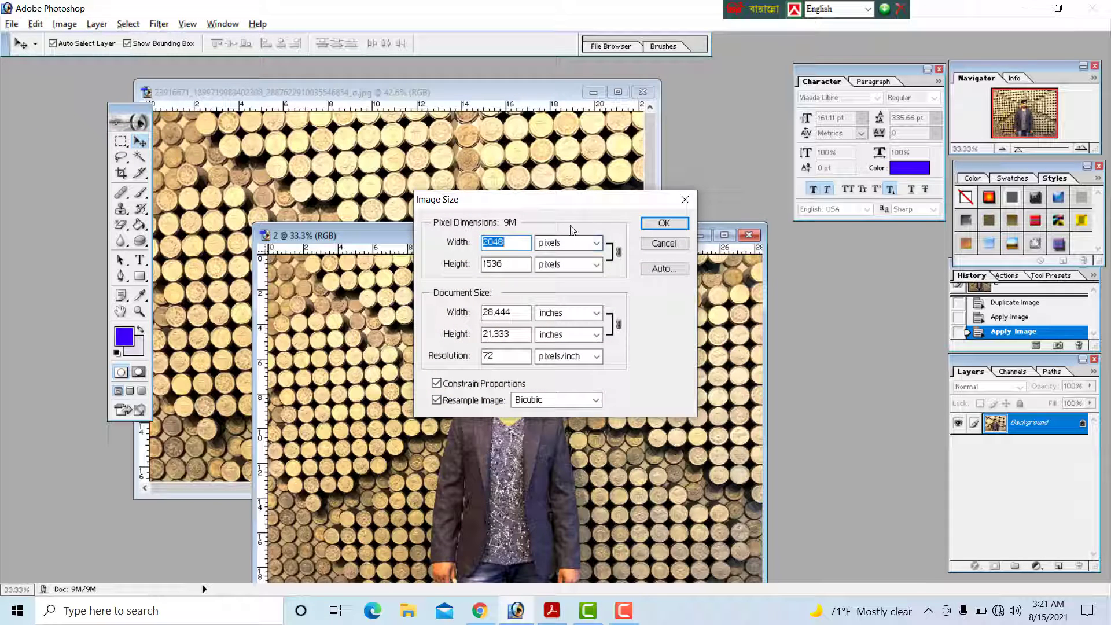
{"action": "left_click_drag", "start_coordinate": [566, 197], "coordinate": [547, 159]}
{"action": "left_click", "coordinate": [558, 205]}
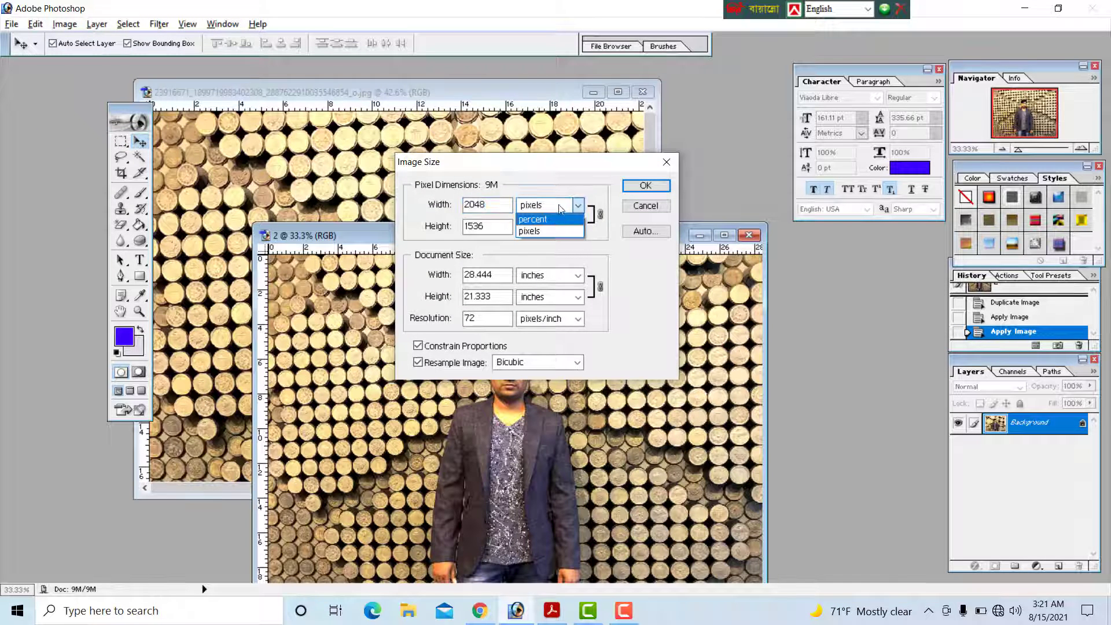
{"action": "left_click", "coordinate": [559, 206]}
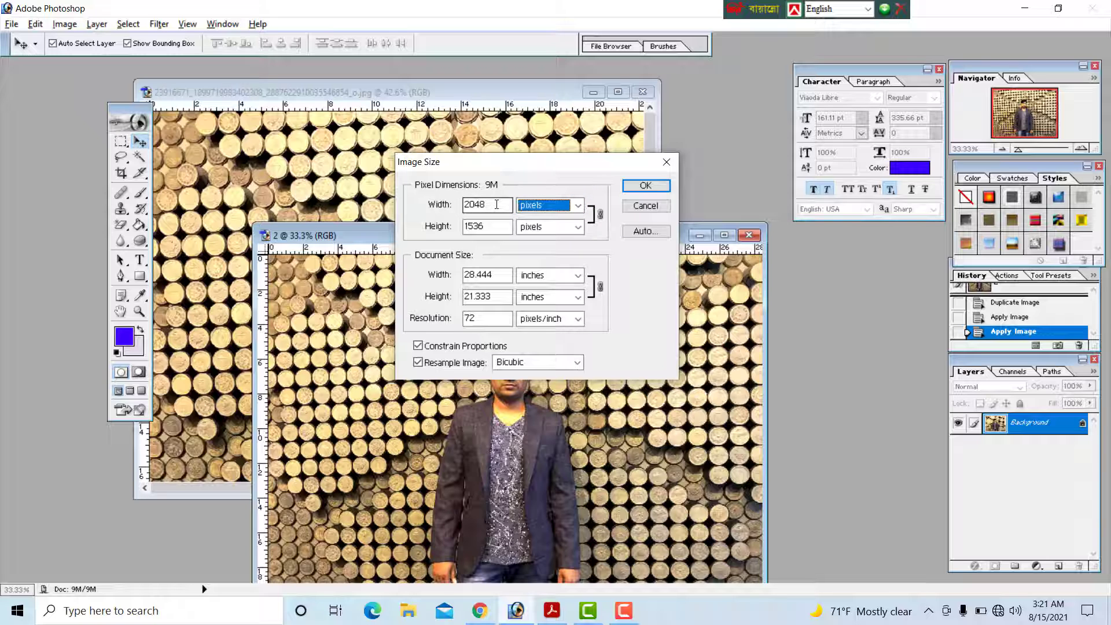
{"action": "double_click", "coordinate": [484, 205]}
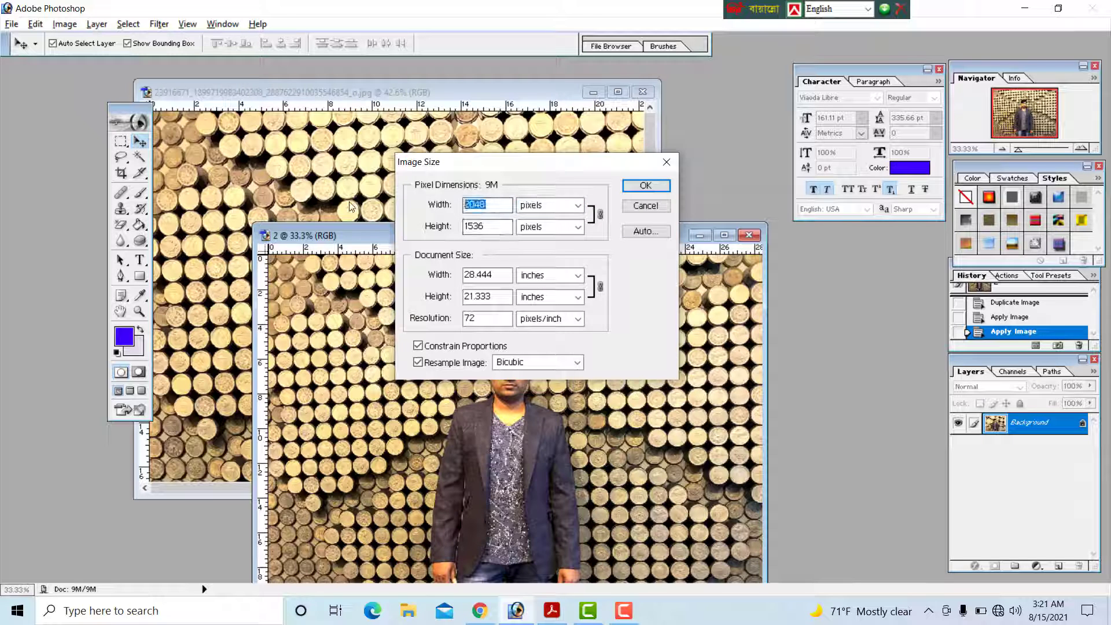
{"action": "type", "text": "100"}
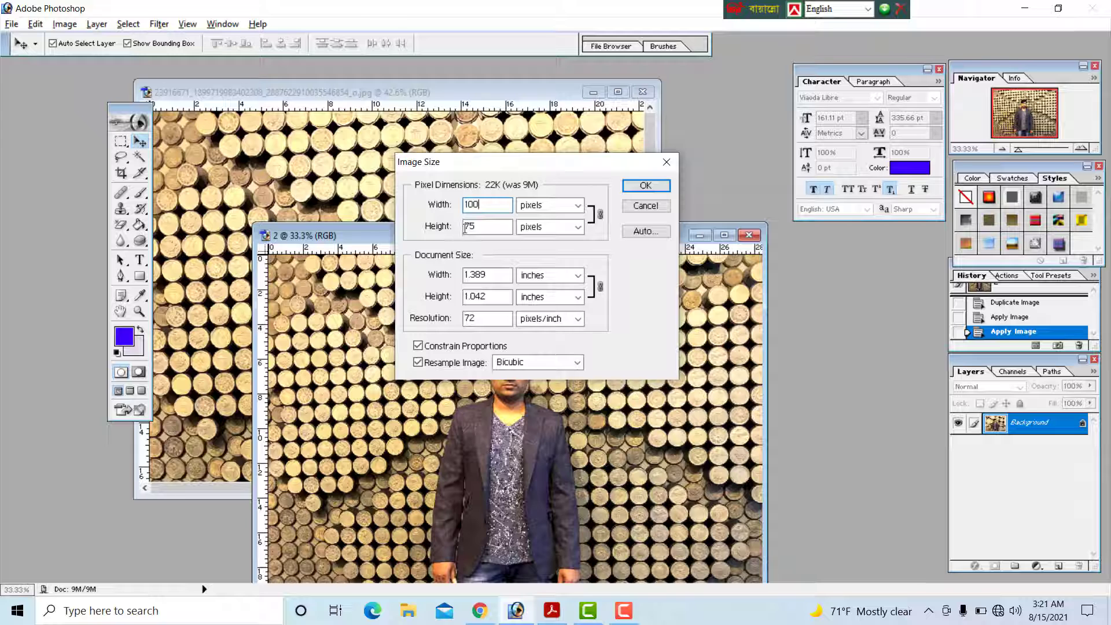
Try a pixel height of 100, and change the pixel width to 1000.
{"action": "double_click", "coordinate": [491, 227]}
{"action": "type", "text": "100"}
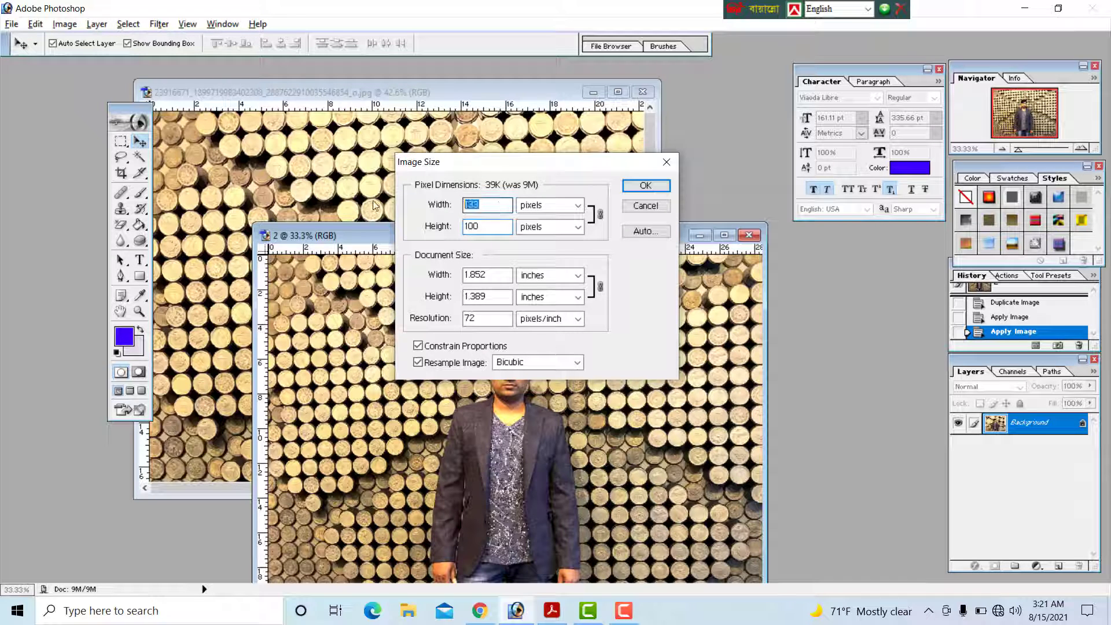
{"action": "type", "text": "1"}
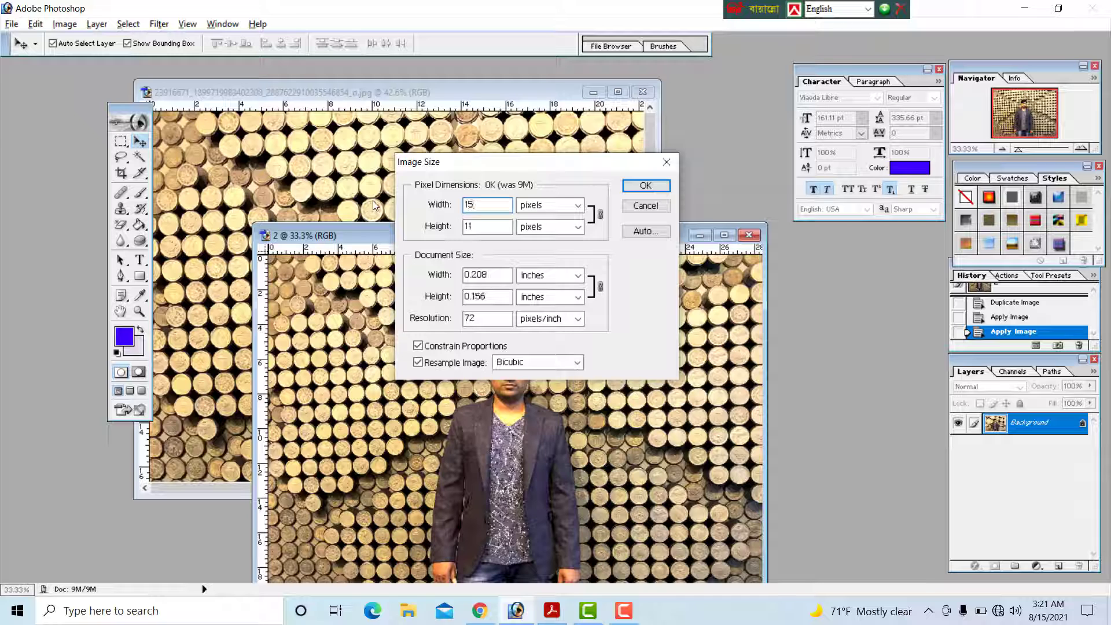
{"action": "type", "text": "5"}
{"action": "key", "text": "BackSpace"}
{"action": "key", "text": "BackSpace"}
{"action": "type", "text": "100"}
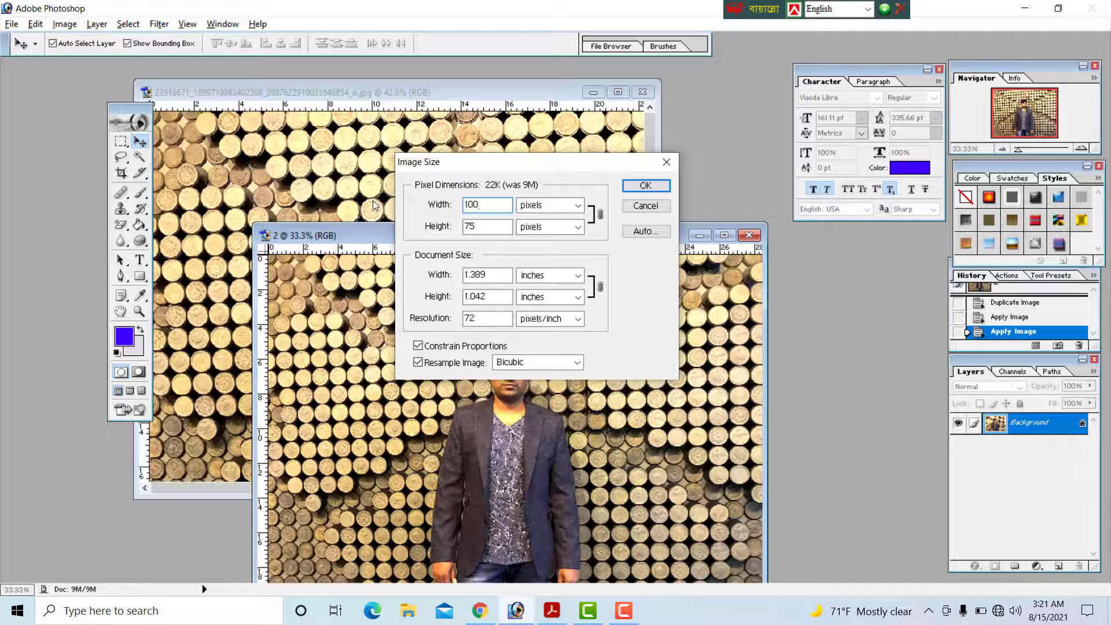
{"action": "type", "text": "0"}
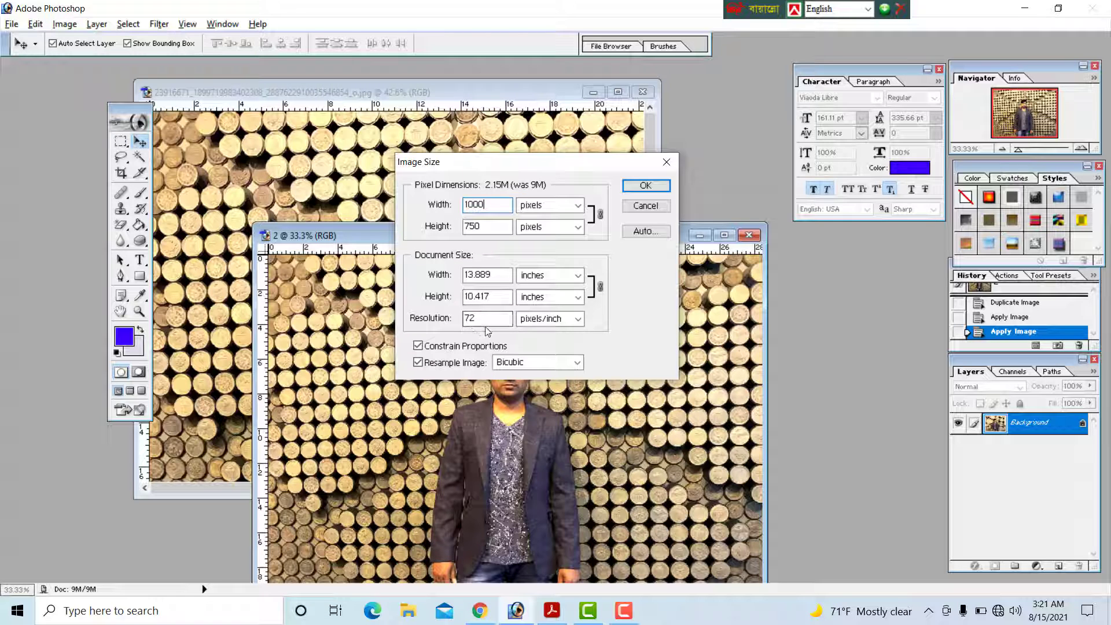
Set the document width to 4 inches and the document height to 6 inches.
{"action": "double_click", "coordinate": [503, 273]}
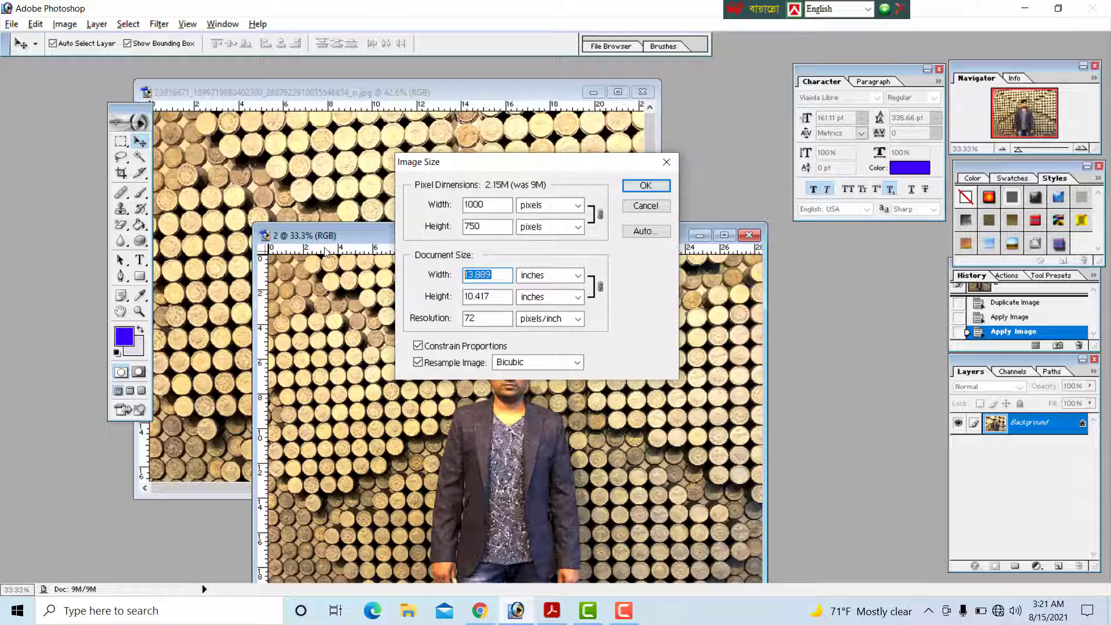
{"action": "type", "text": "4"}
{"action": "double_click", "coordinate": [505, 297]}
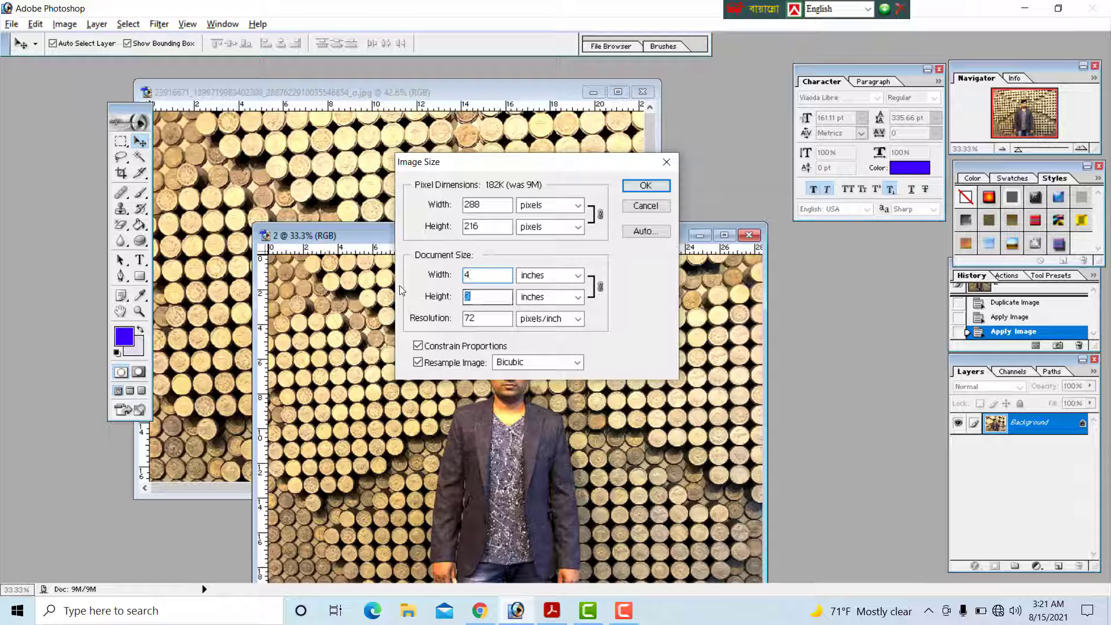
{"action": "type", "text": "6"}
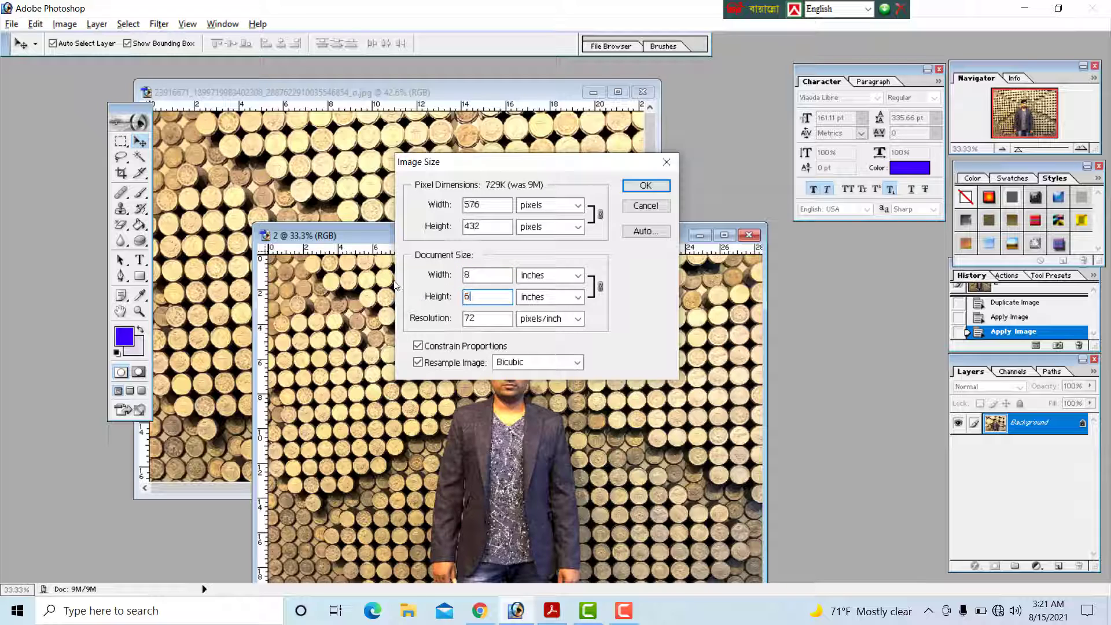
{"action": "left_click", "coordinate": [496, 277]}
Switch the pixel dimension units to percent and back to pixels for both width and height.
{"action": "left_click", "coordinate": [560, 205]}
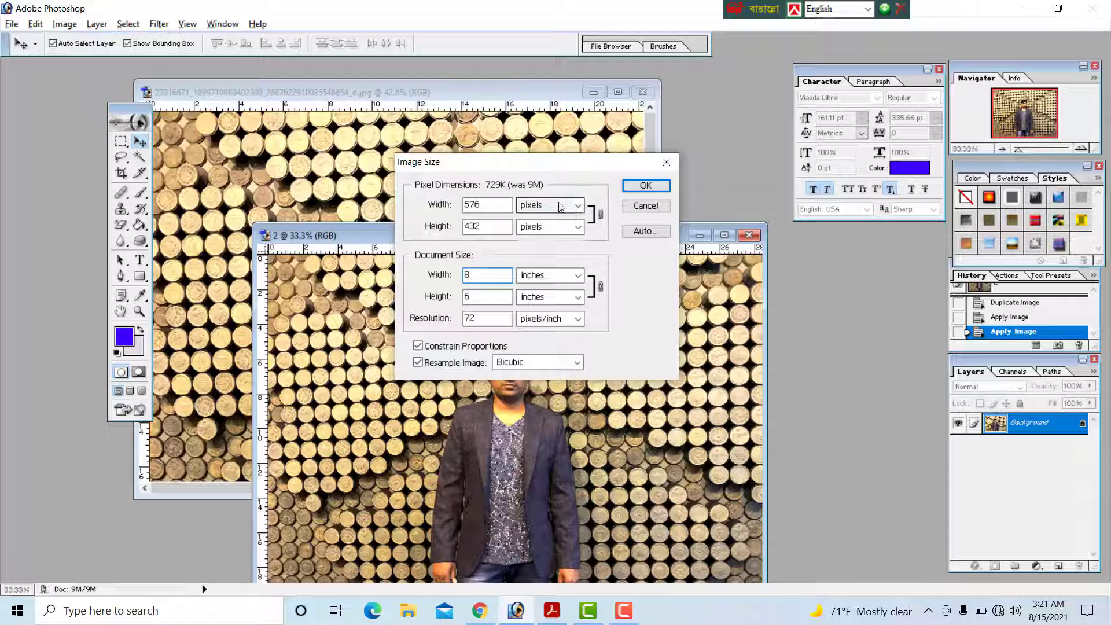
{"action": "left_click", "coordinate": [532, 219]}
{"action": "left_click", "coordinate": [561, 227]}
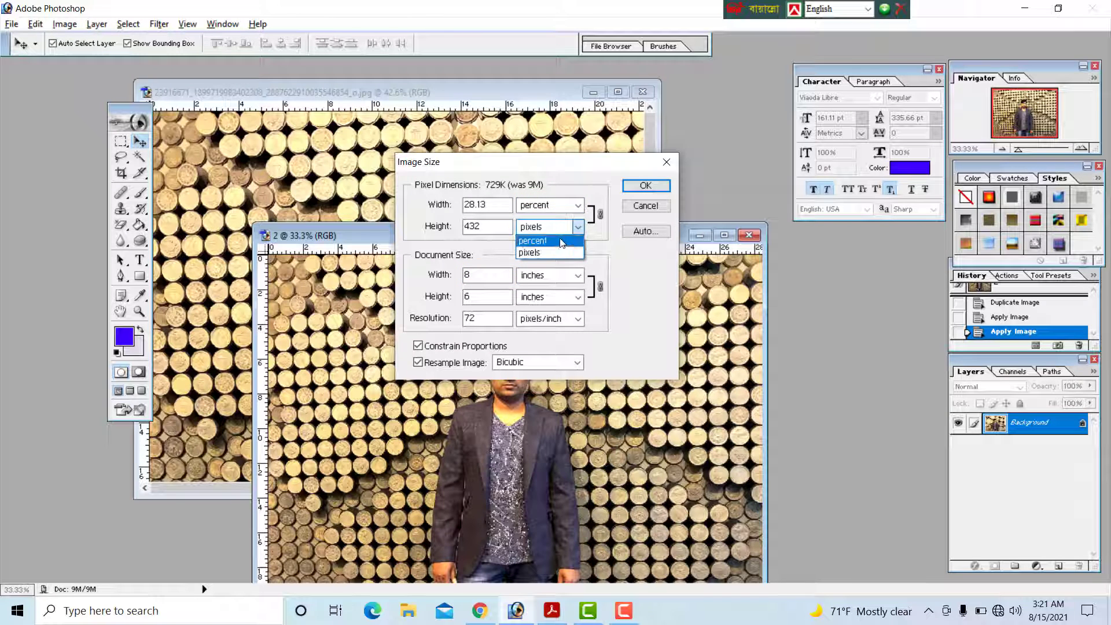
{"action": "left_click", "coordinate": [560, 241]}
{"action": "left_click", "coordinate": [565, 227]}
{"action": "left_click", "coordinate": [556, 253]}
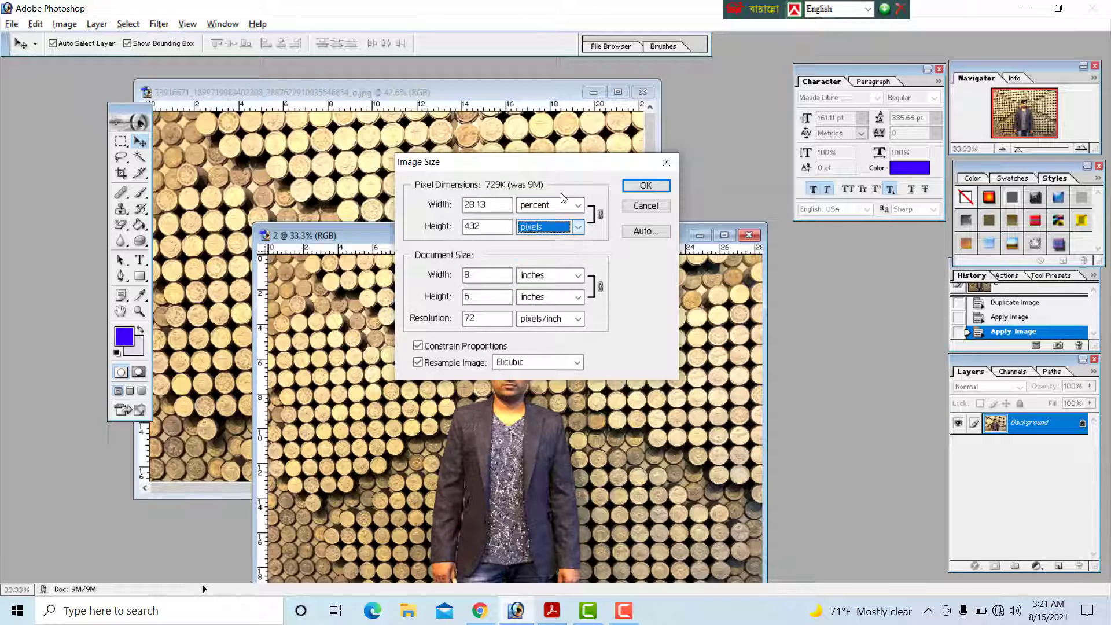
{"action": "left_click", "coordinate": [561, 204]}
{"action": "left_click", "coordinate": [560, 232]}
Set the resolution of image 2 to 300 pixels/inch.
{"action": "left_click", "coordinate": [496, 300]}
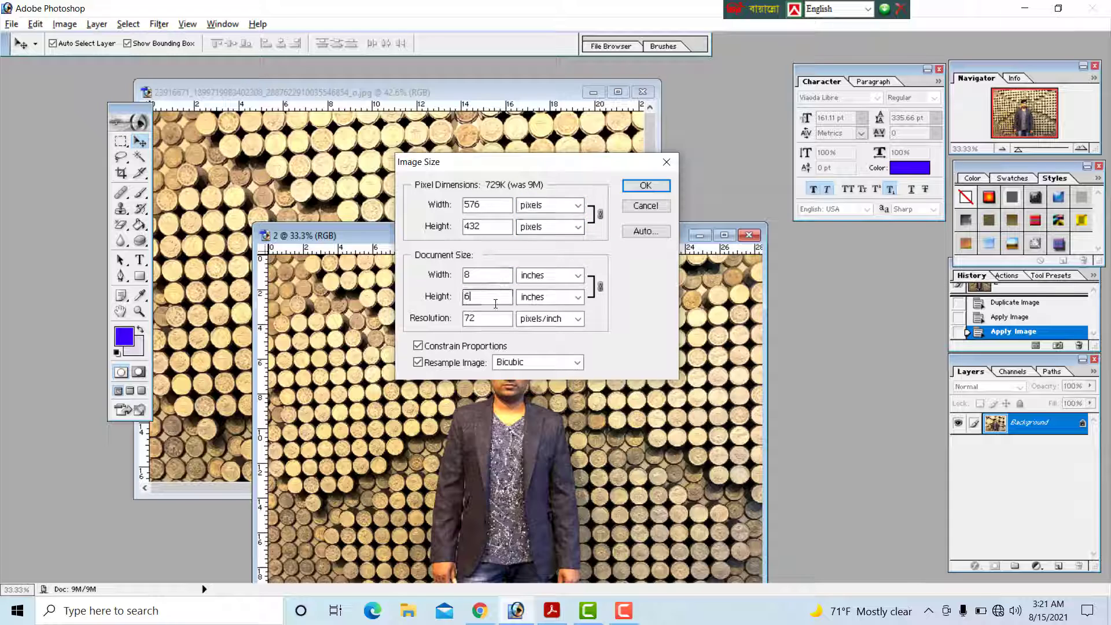
{"action": "key", "text": "Tab"}
{"action": "type", "text": "300"}
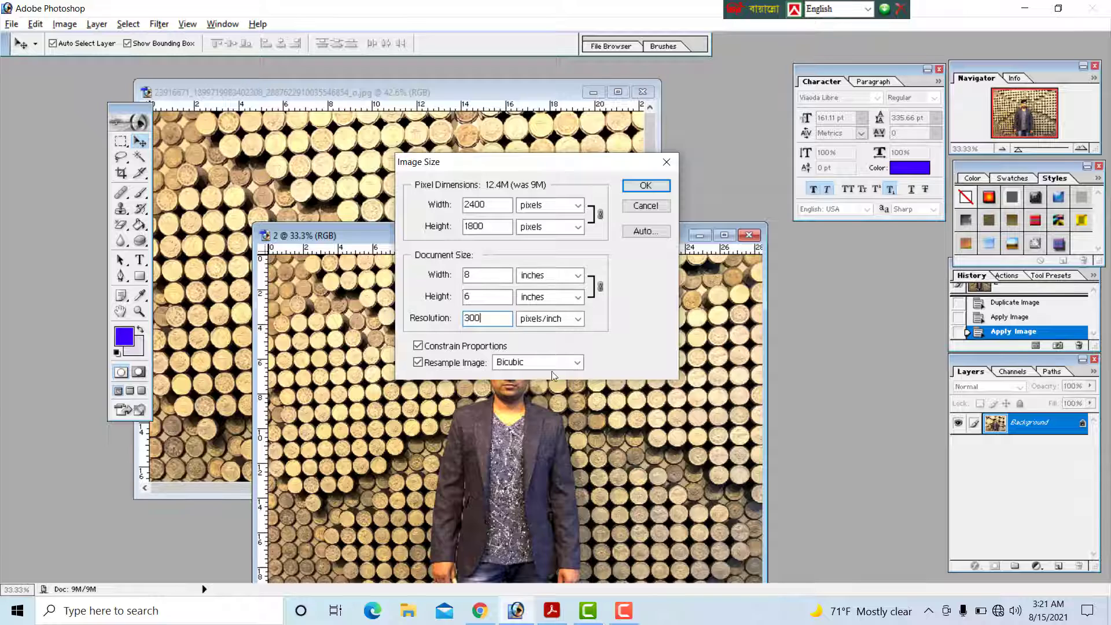
Re-enter a document width of 4 inches and a height of 6 inches at the new resolution.
{"action": "left_click_drag", "start_coordinate": [533, 166], "coordinate": [473, 159]}
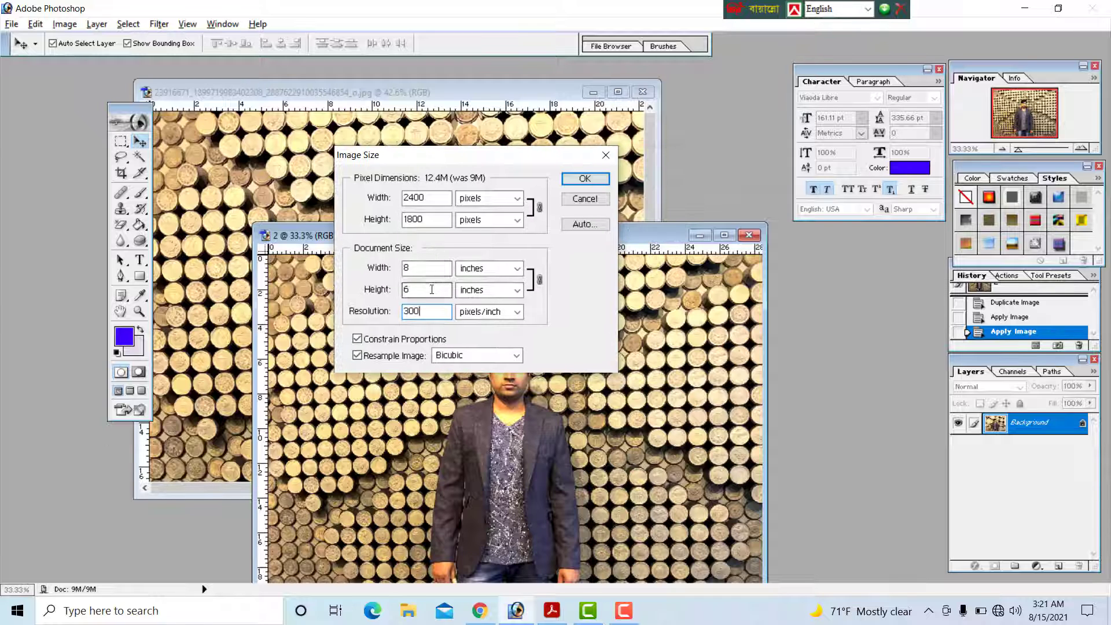
{"action": "double_click", "coordinate": [400, 266]}
{"action": "type", "text": "4"}
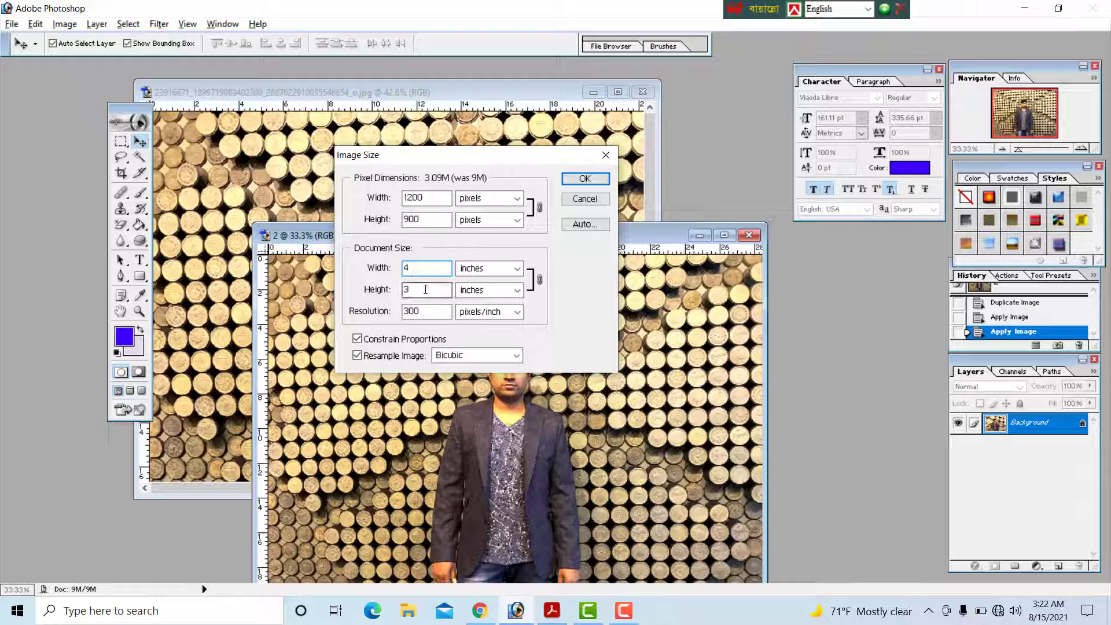
{"action": "type", "text": "6"}
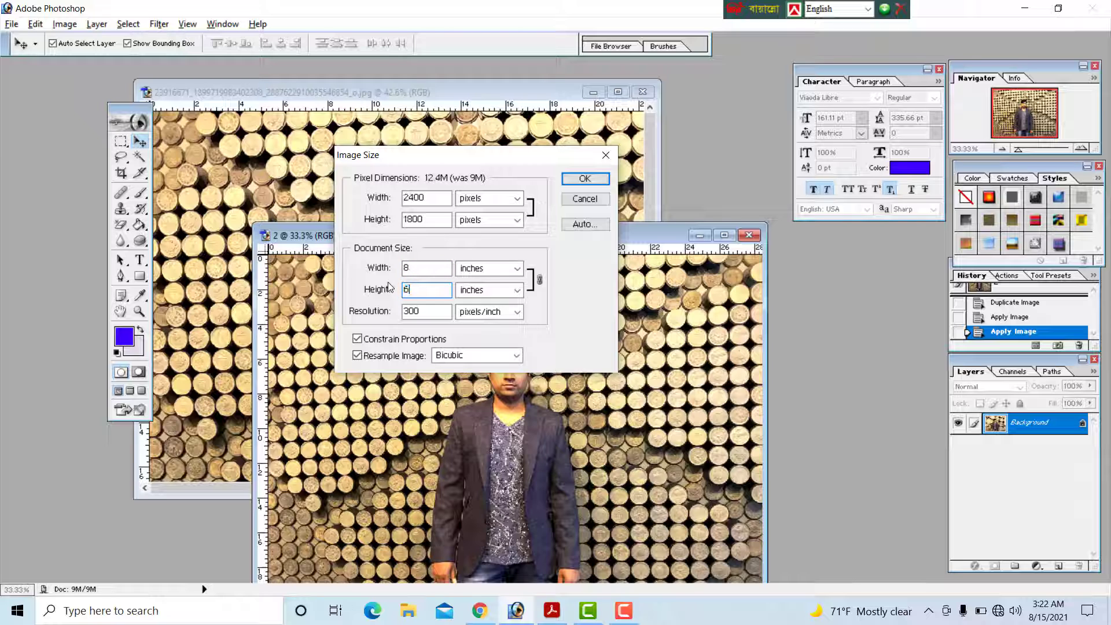
Set image 2's pixel width to 2000 pixels with proportions constrained and apply the resize.
{"action": "double_click", "coordinate": [431, 199]}
{"action": "type", "text": "200"}
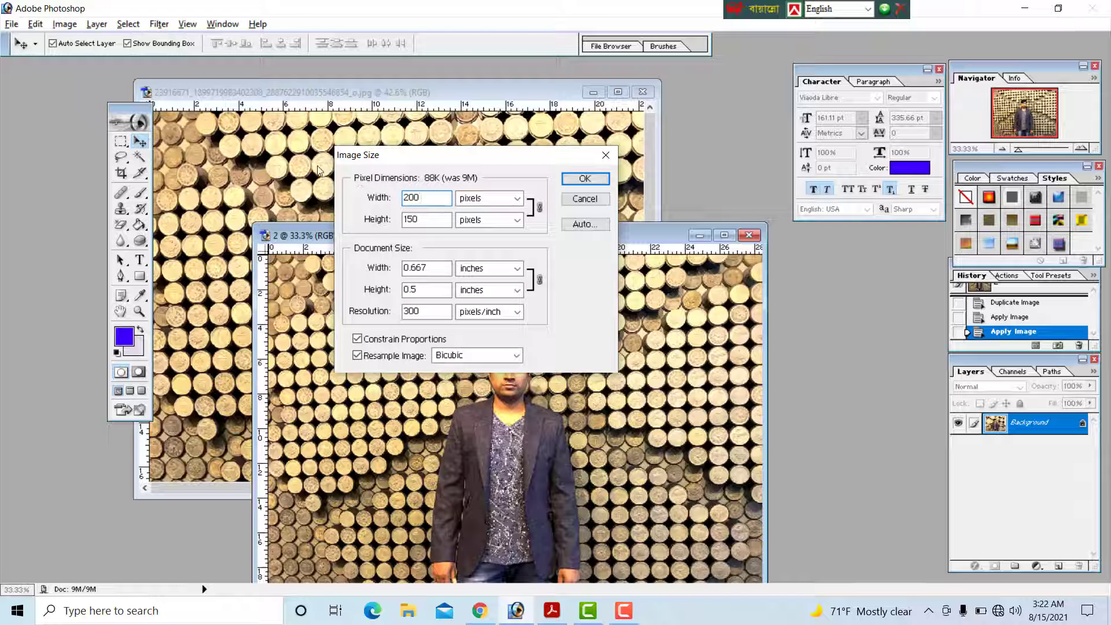
{"action": "type", "text": "0"}
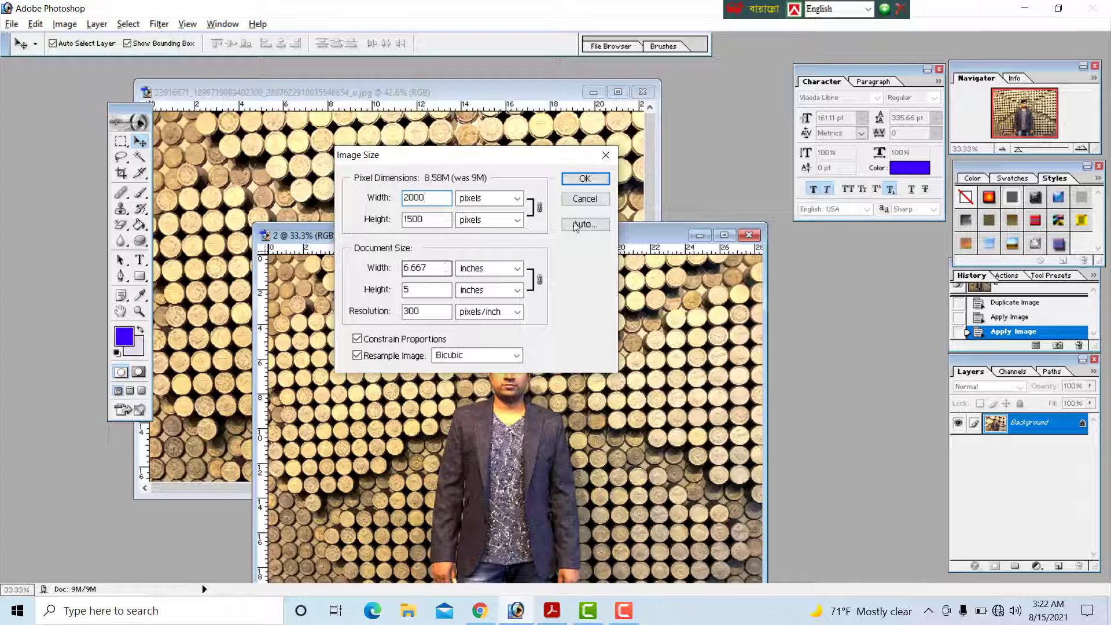
{"action": "left_click", "coordinate": [584, 178]}
Close the original photo's document and reposition the window of image 2 in the workspace.
{"action": "left_click_drag", "start_coordinate": [514, 187], "coordinate": [621, 188]}
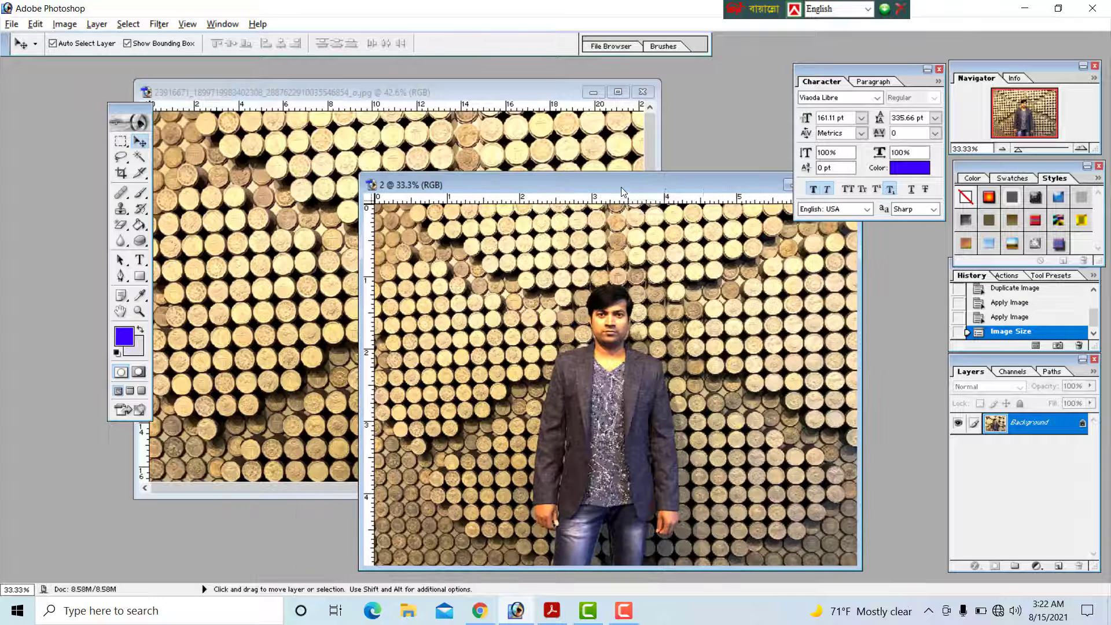
{"action": "scroll", "coordinate": [573, 272], "scroll_direction": "down", "scroll_amount": 5}
{"action": "left_click", "coordinate": [568, 140]}
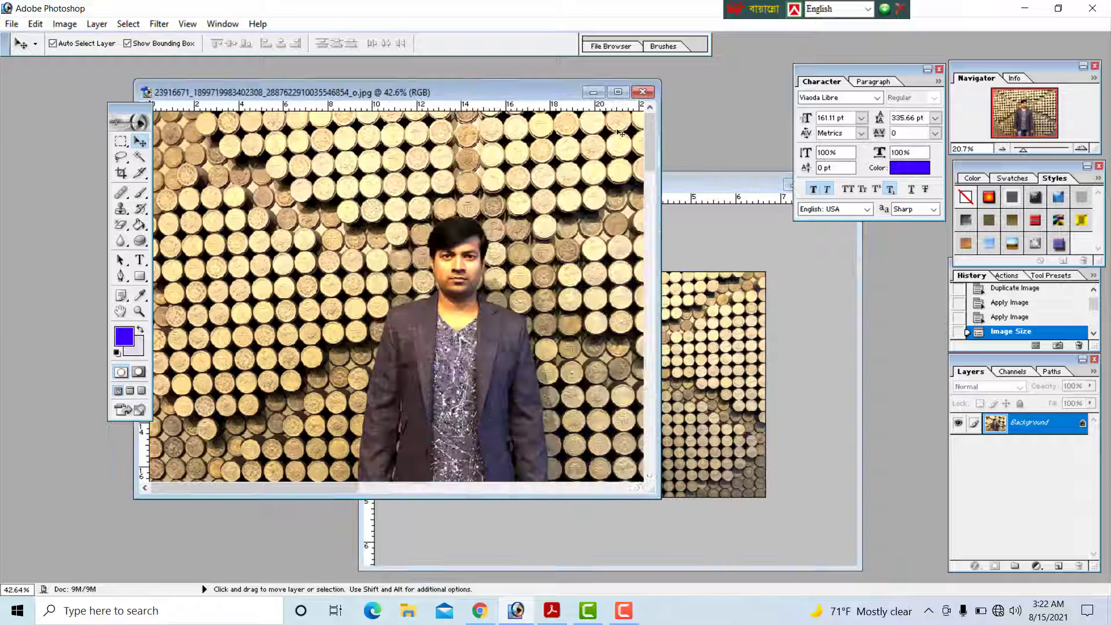
{"action": "left_click", "coordinate": [643, 92]}
{"action": "left_click", "coordinate": [580, 236]}
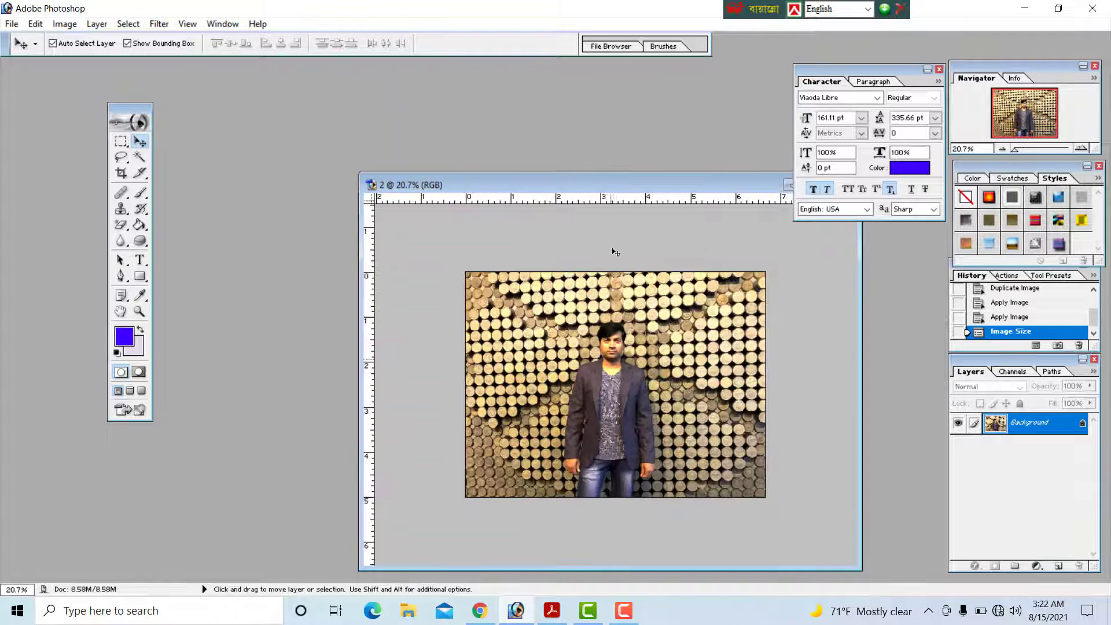
{"action": "left_click_drag", "start_coordinate": [606, 190], "coordinate": [508, 151]}
Check the Canvas Size and Image Size settings of image 2 without changing any values.
{"action": "left_click", "coordinate": [64, 24]}
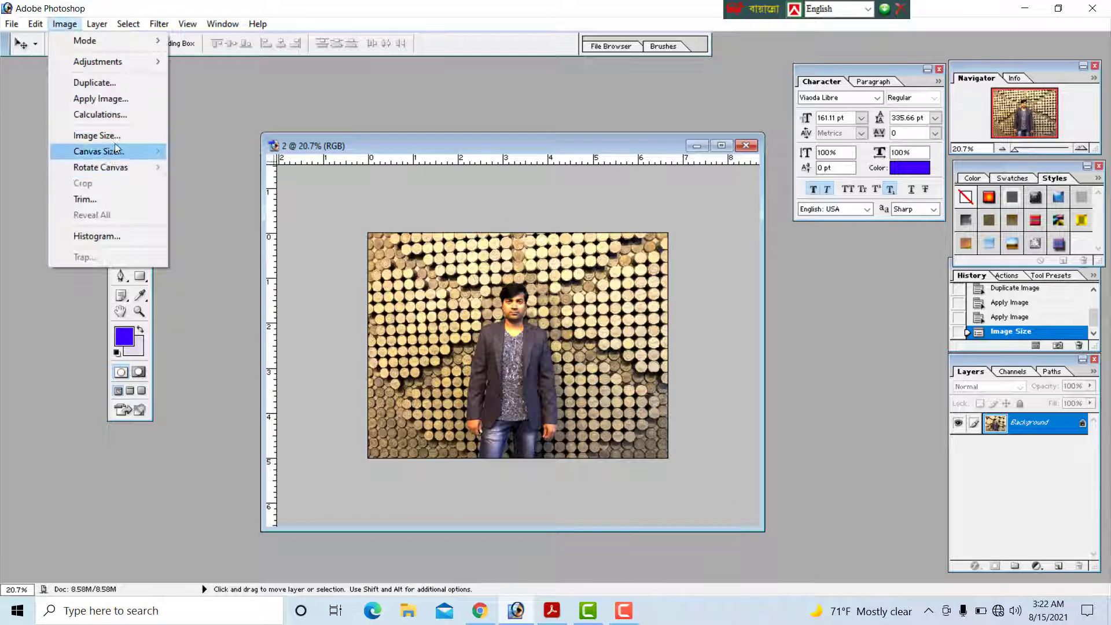
{"action": "left_click", "coordinate": [122, 151]}
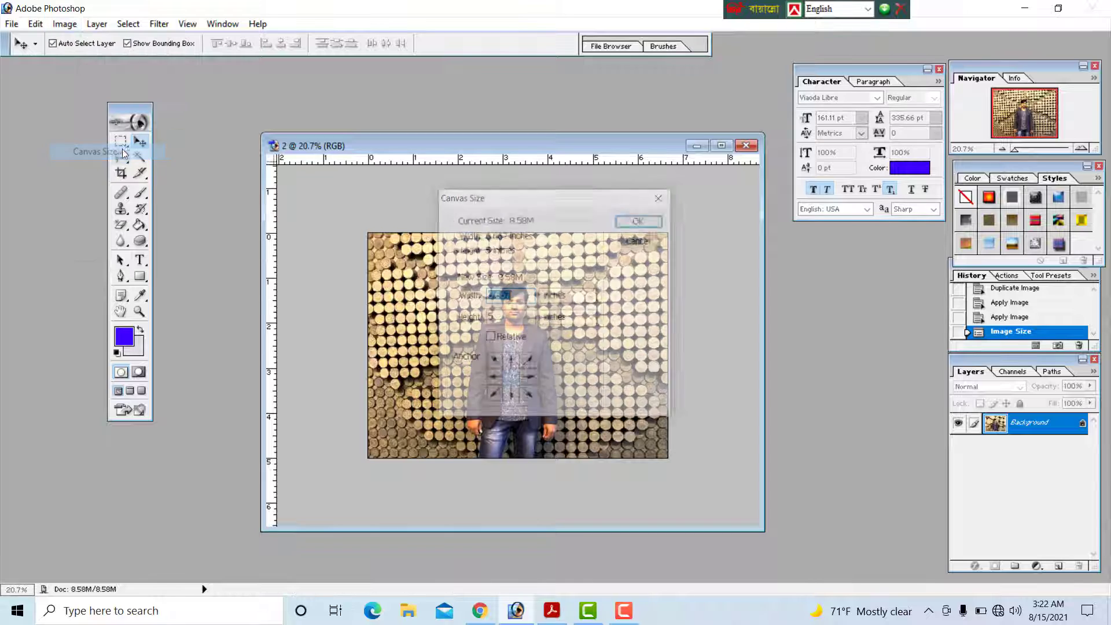
{"action": "left_click", "coordinate": [652, 224]}
{"action": "left_click", "coordinate": [64, 24]}
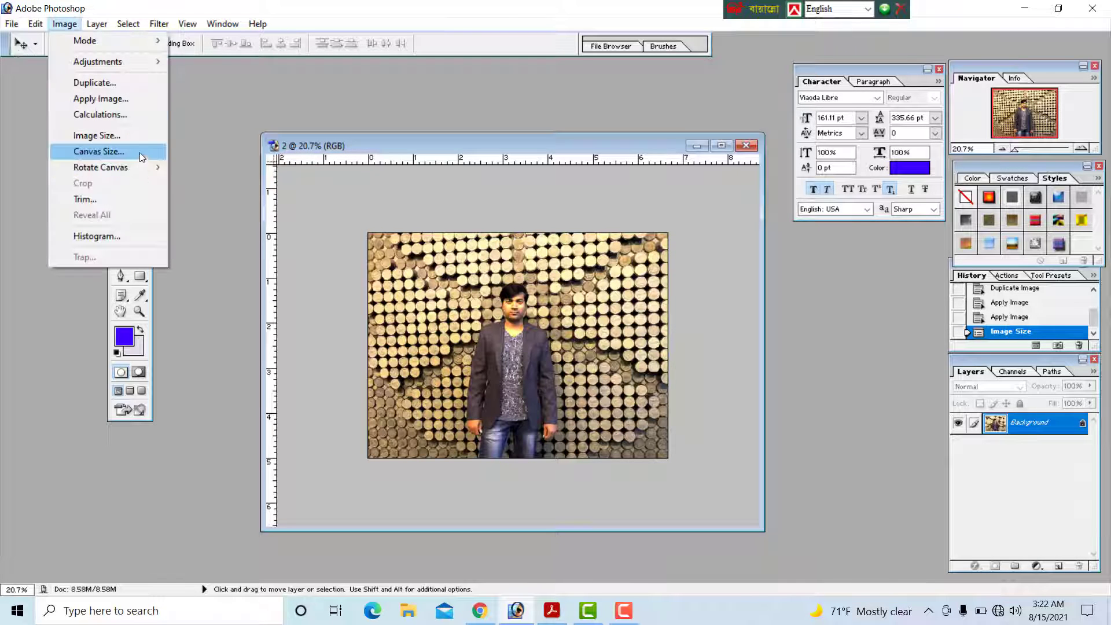
{"action": "left_click", "coordinate": [140, 136]}
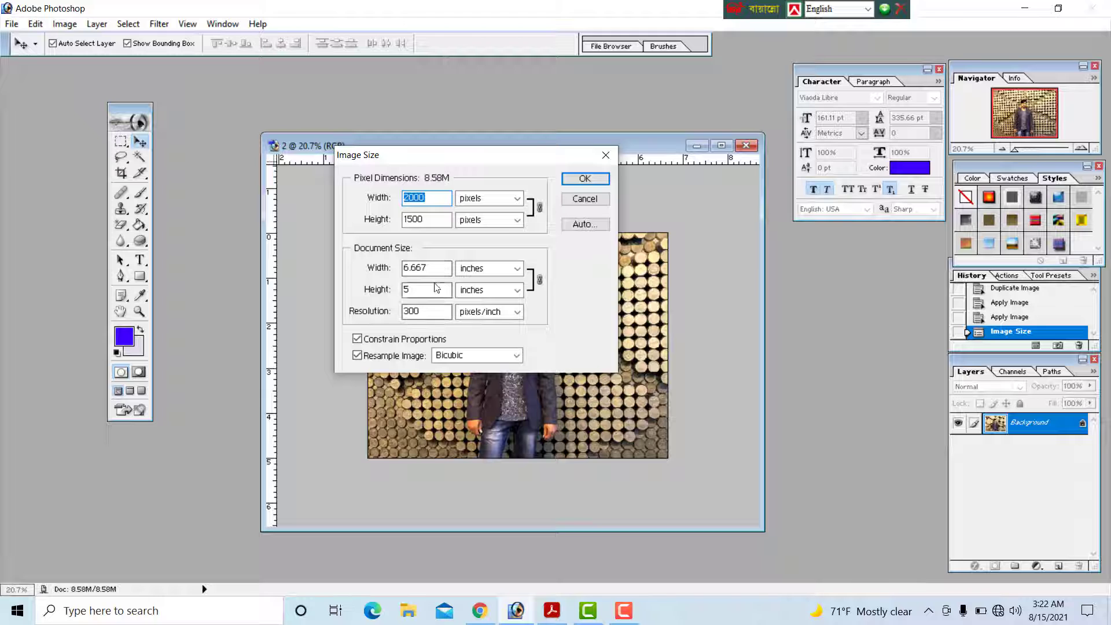
{"action": "left_click", "coordinate": [584, 199]}
Set the canvas of image 2 to 4 inches wide and 6 inches high, accepting the clipping.
{"action": "left_click", "coordinate": [64, 24]}
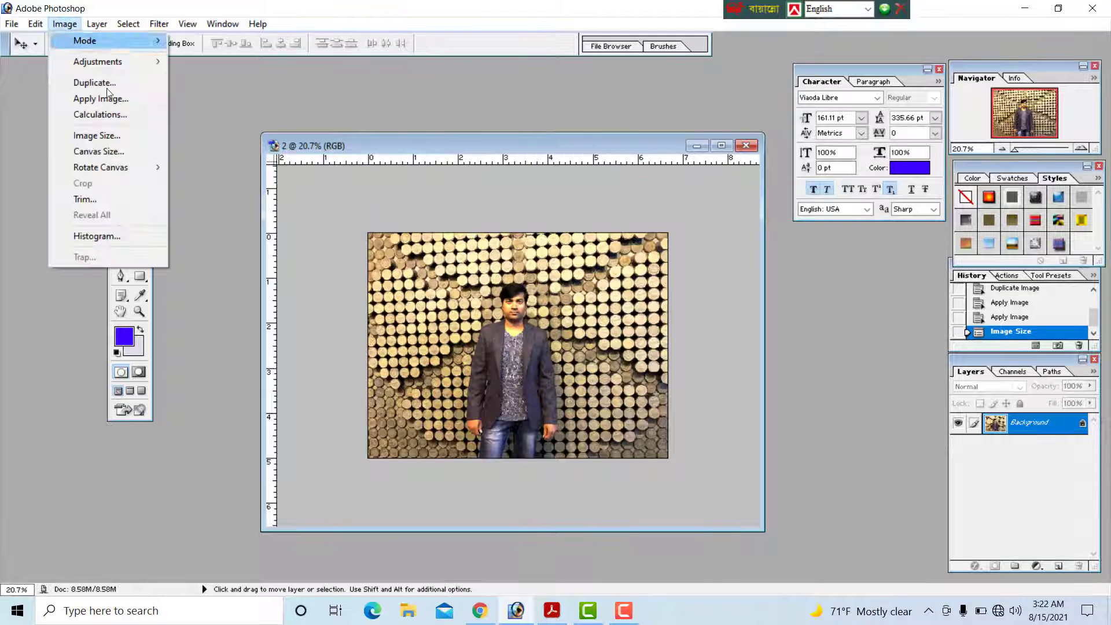
{"action": "left_click", "coordinate": [120, 153]}
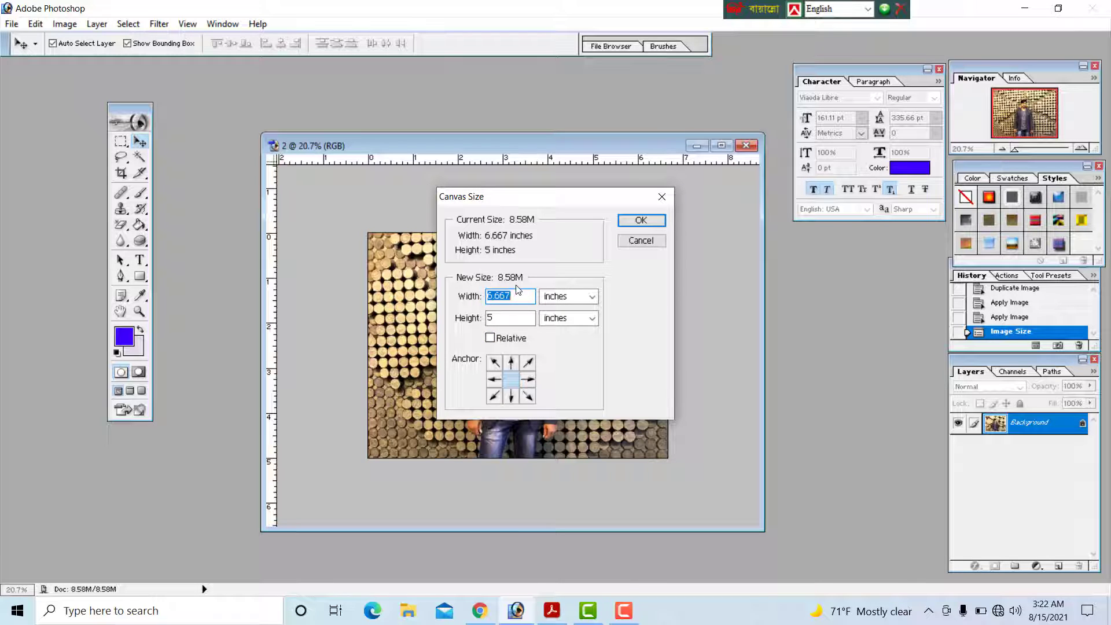
{"action": "type", "text": "4"}
{"action": "key", "text": "Tab"}
{"action": "key", "text": "Tab"}
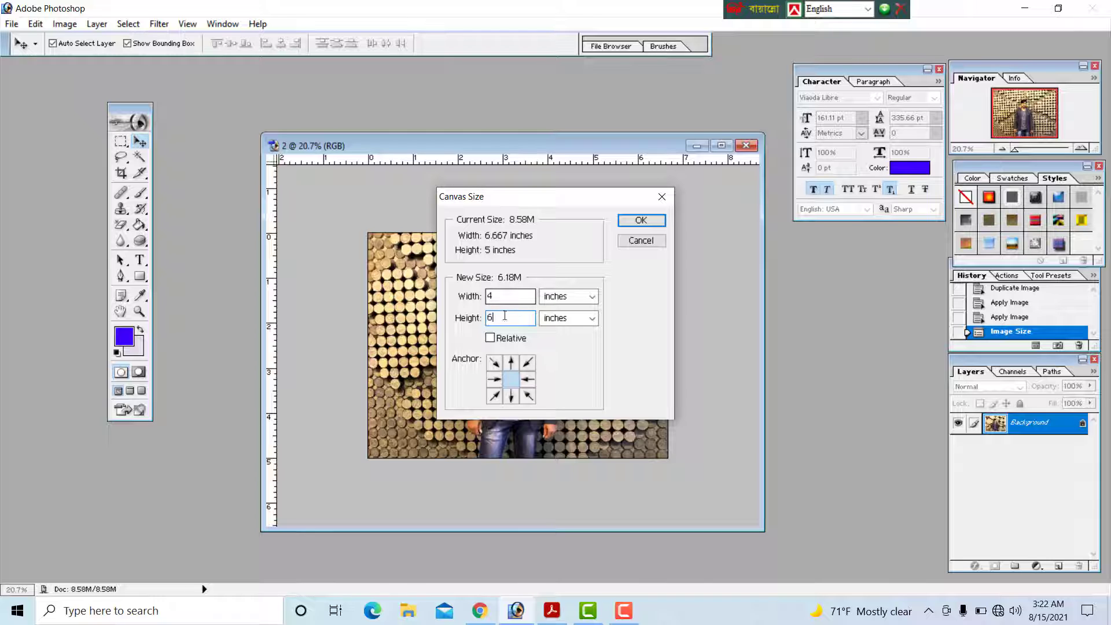
{"action": "left_click", "coordinate": [645, 225]}
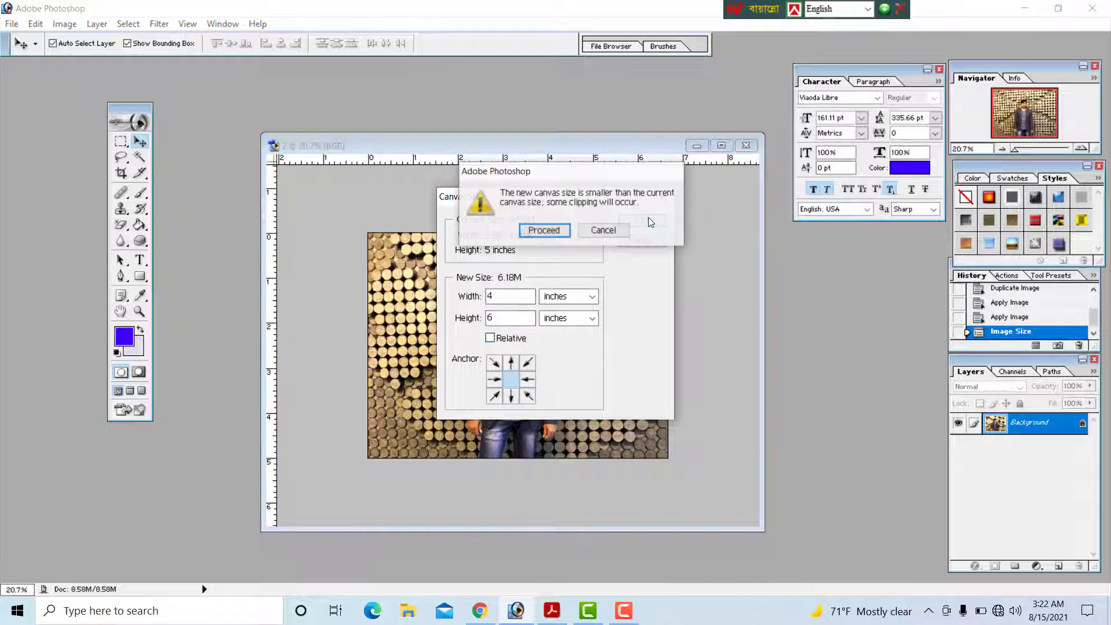
{"action": "left_click", "coordinate": [539, 231]}
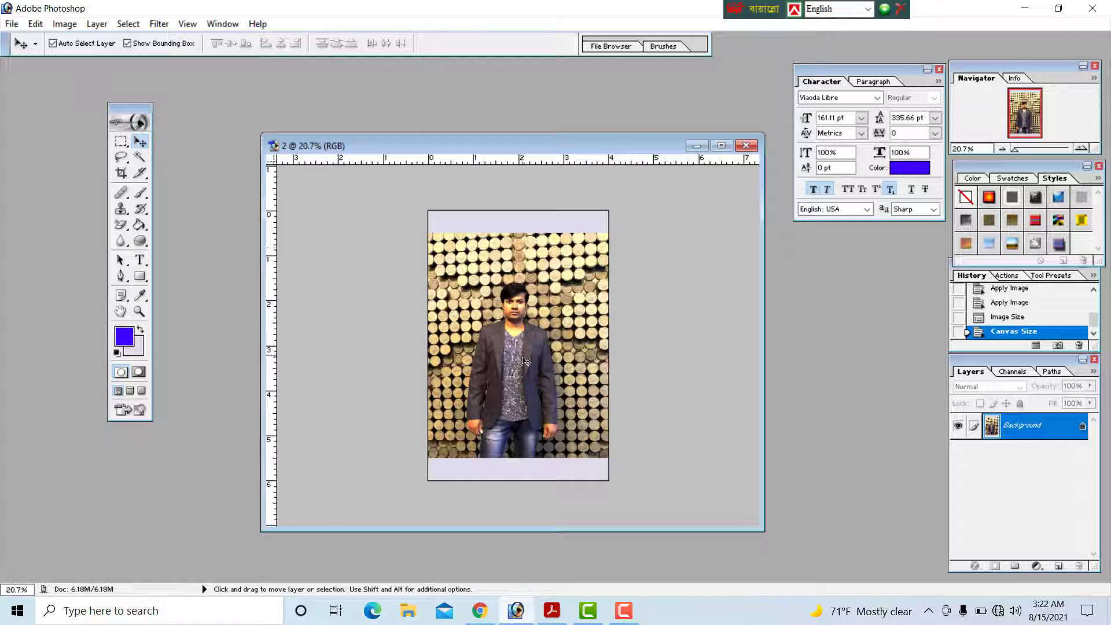
Crop away the blank strips above and below the photo at 1.5 × 1.9 in and 300 pixels/inch, and check the result full screen.
{"action": "left_click", "coordinate": [722, 145]}
{"action": "key", "text": "ctrl+plus"}
{"action": "key", "text": "ctrl+plus"}
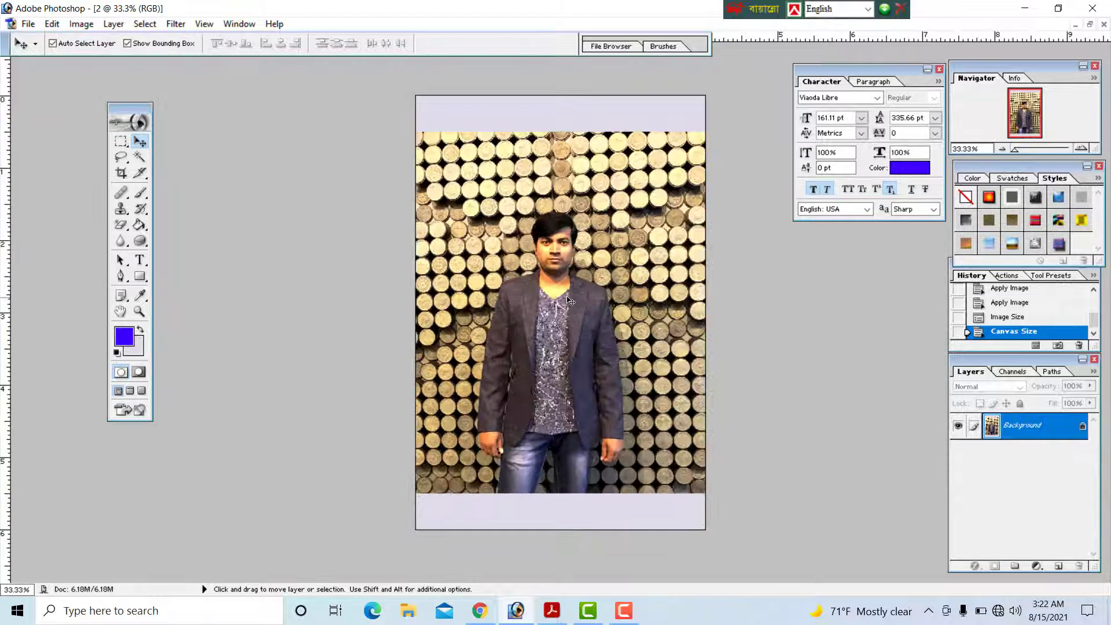
{"action": "left_click", "coordinate": [121, 172]}
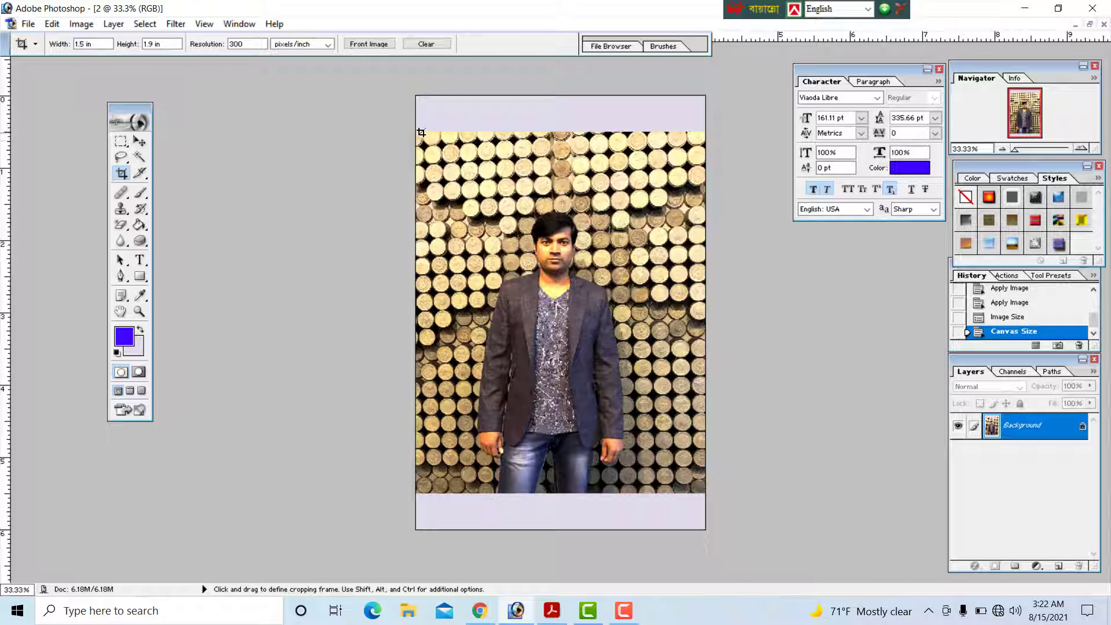
{"action": "left_click_drag", "start_coordinate": [421, 132], "coordinate": [724, 496]}
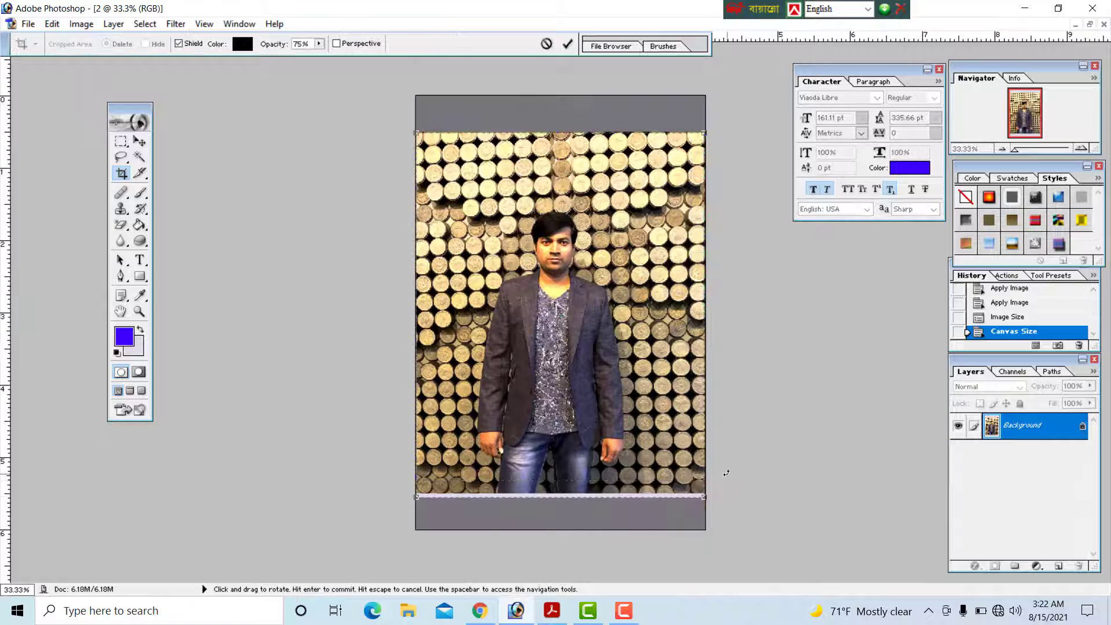
{"action": "double_click", "coordinate": [650, 460]}
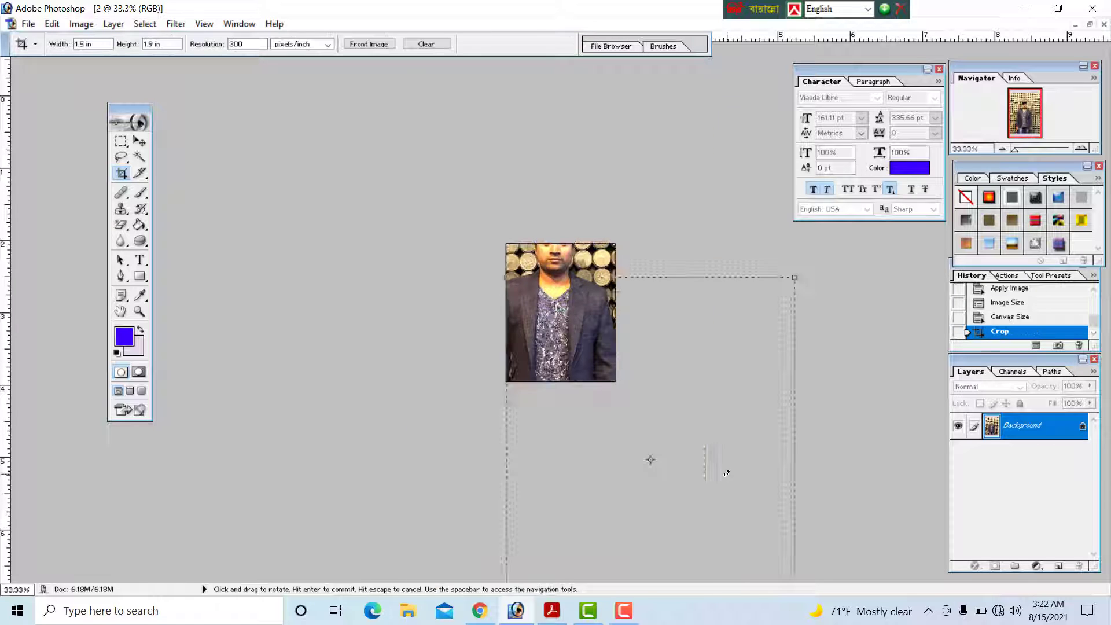
{"action": "key", "text": "ctrl+0"}
{"action": "key", "text": "f"}
{"action": "key", "text": "f"}
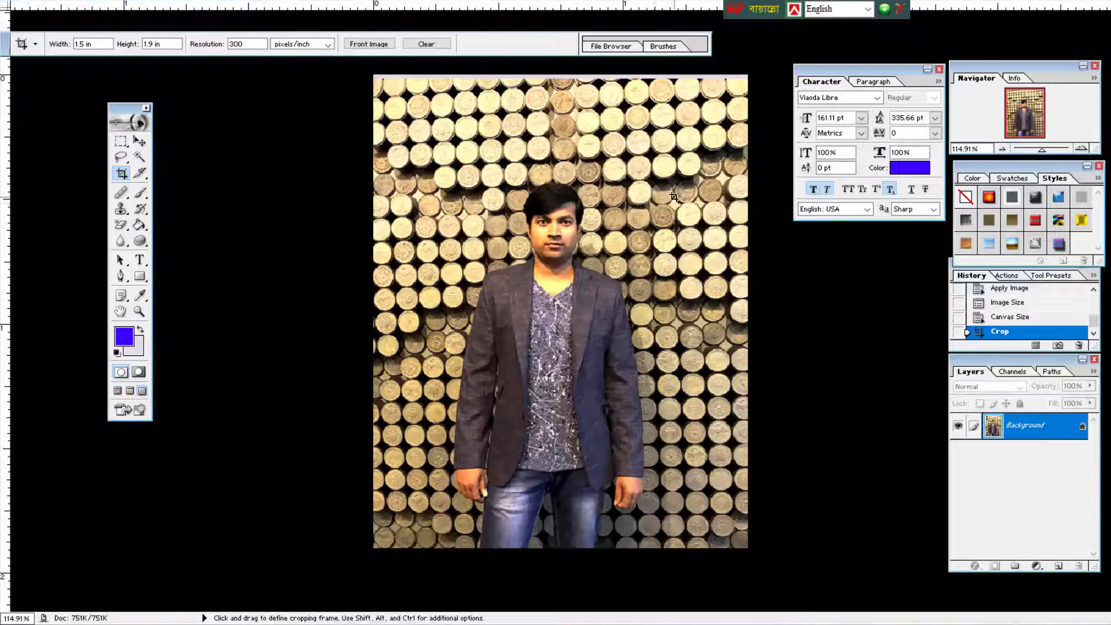
{"action": "key", "text": "f"}
{"action": "key", "text": "ctrl+0"}
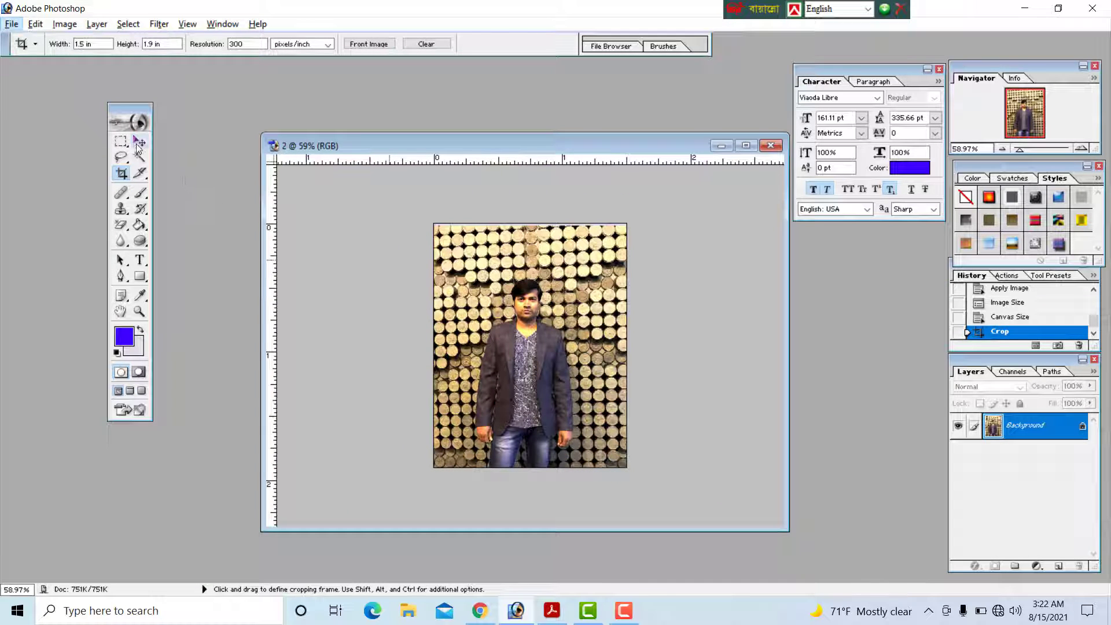
{"action": "left_click", "coordinate": [139, 143]}
Rotate the canvas of the cropped photo by 180°.
{"action": "left_click", "coordinate": [65, 23]}
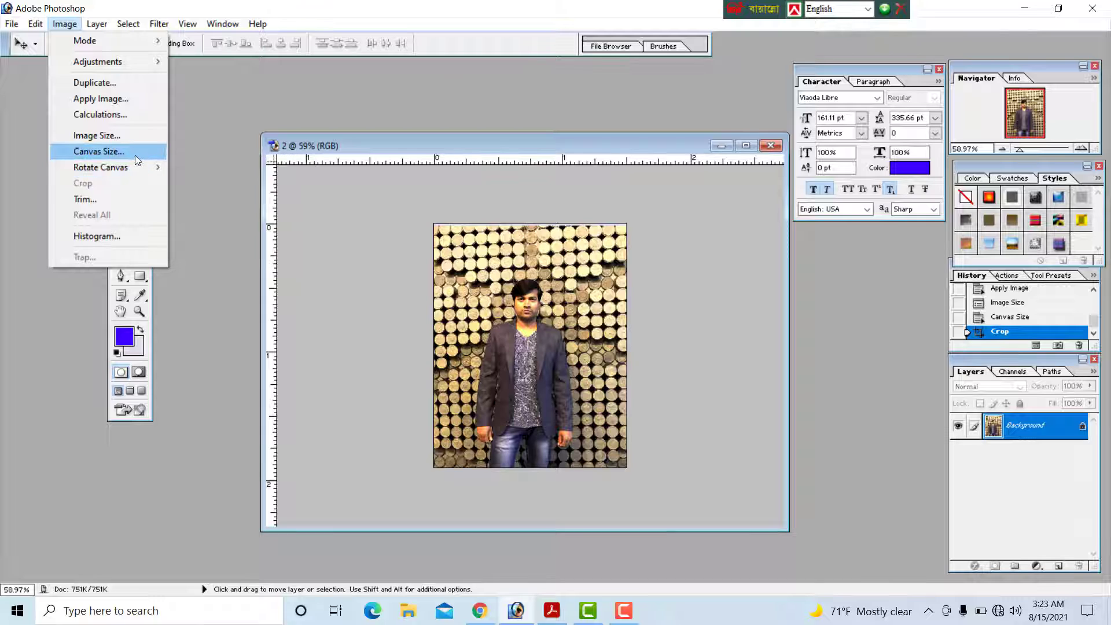
{"action": "mouse_move", "coordinate": [139, 167]}
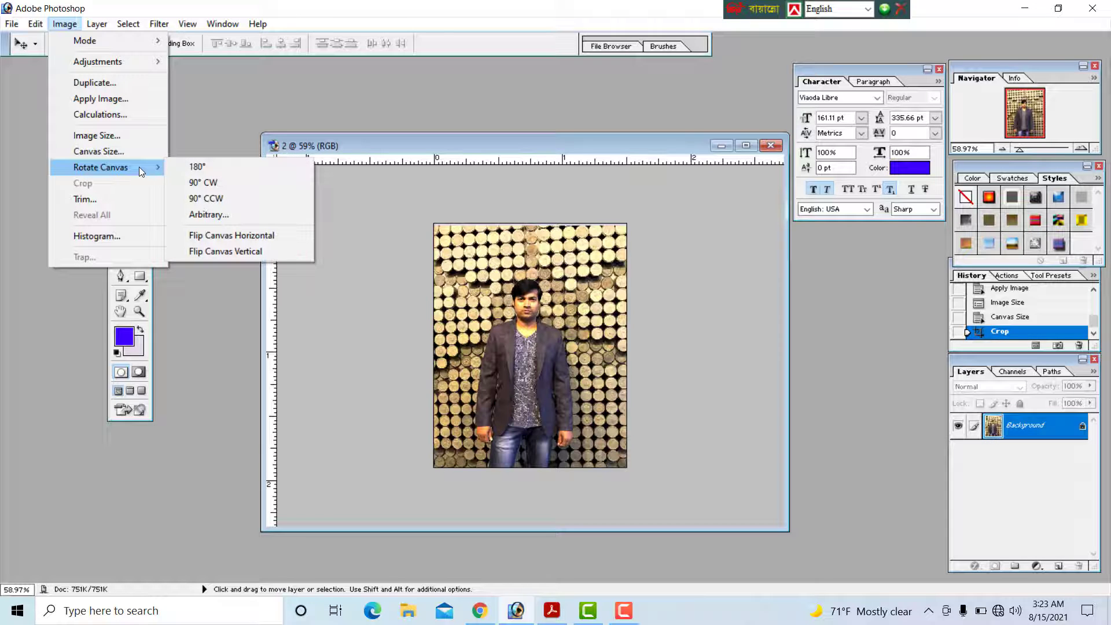
{"action": "left_click", "coordinate": [257, 168]}
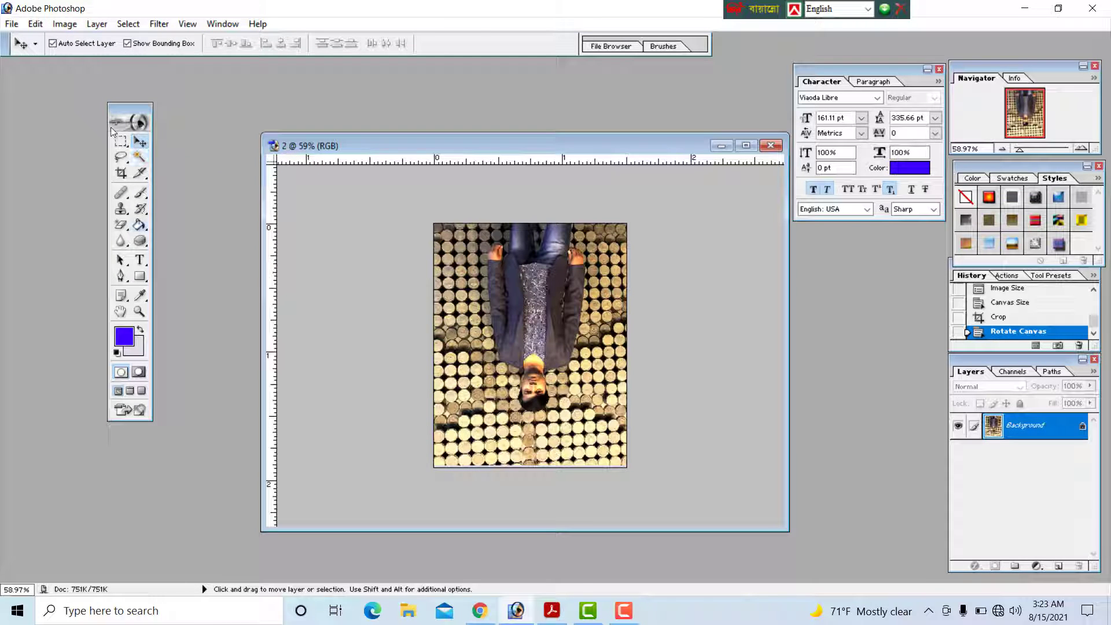
Rotate the upside-down canvas 90° clockwise and back 90° counterclockwise.
{"action": "left_click", "coordinate": [64, 24]}
{"action": "mouse_move", "coordinate": [145, 167]}
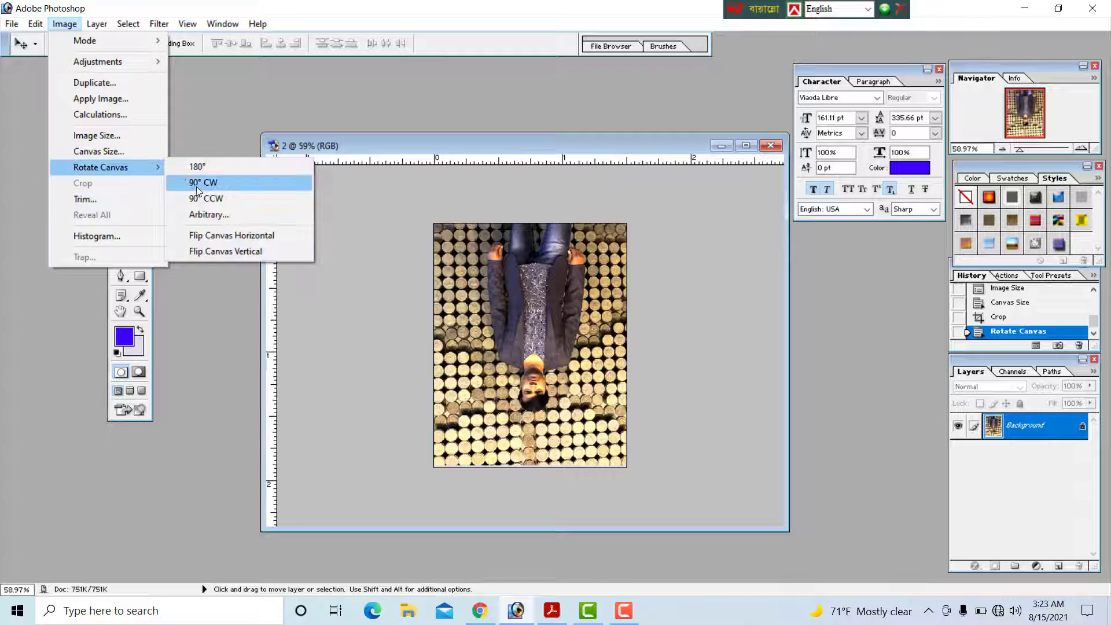
{"action": "left_click", "coordinate": [198, 183]}
{"action": "left_click", "coordinate": [65, 24]}
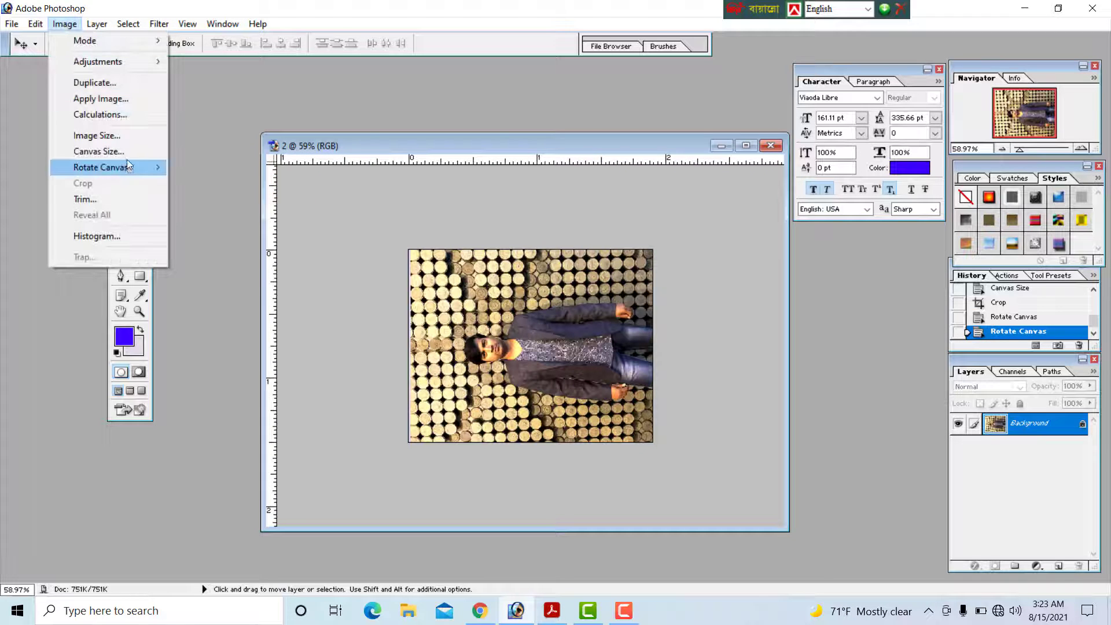
{"action": "left_click", "coordinate": [248, 199]}
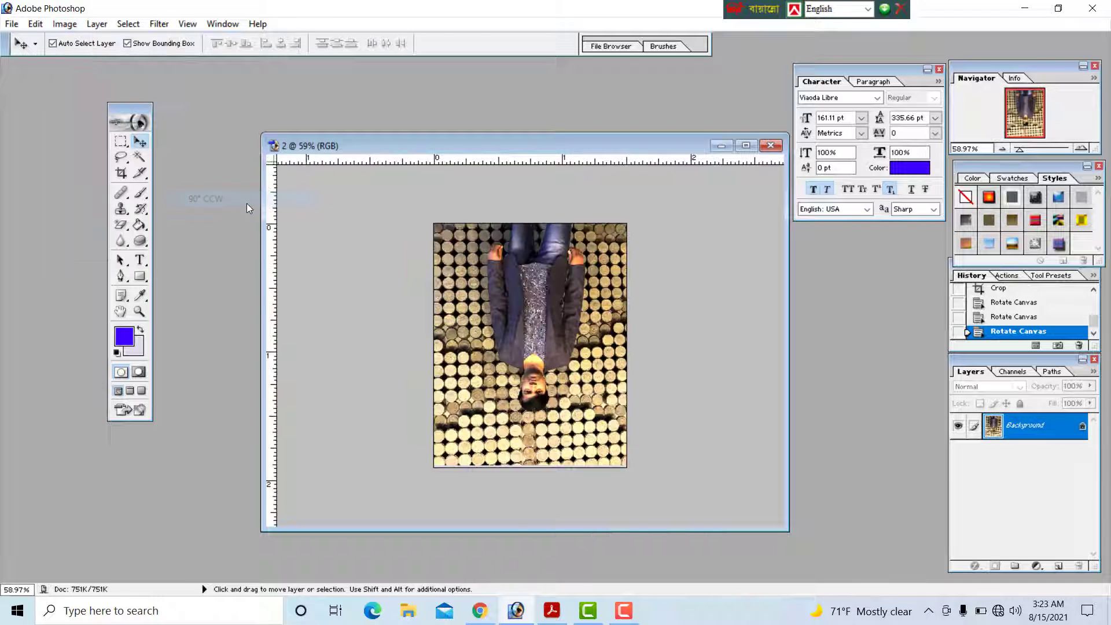
Turn the upside-down photo upright by rotating the canvas another 180°.
{"action": "left_click", "coordinate": [66, 24]}
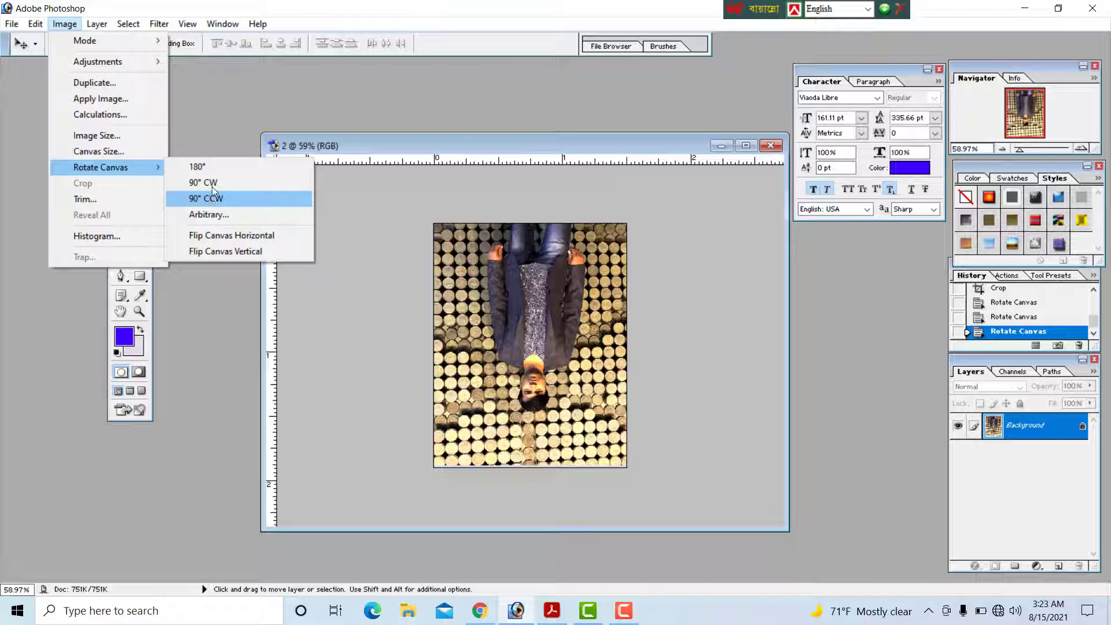
{"action": "left_click", "coordinate": [215, 166]}
Trim image 2 on all four sides based on the top left pixel color, and return to the Move tool.
{"action": "left_click", "coordinate": [63, 26]}
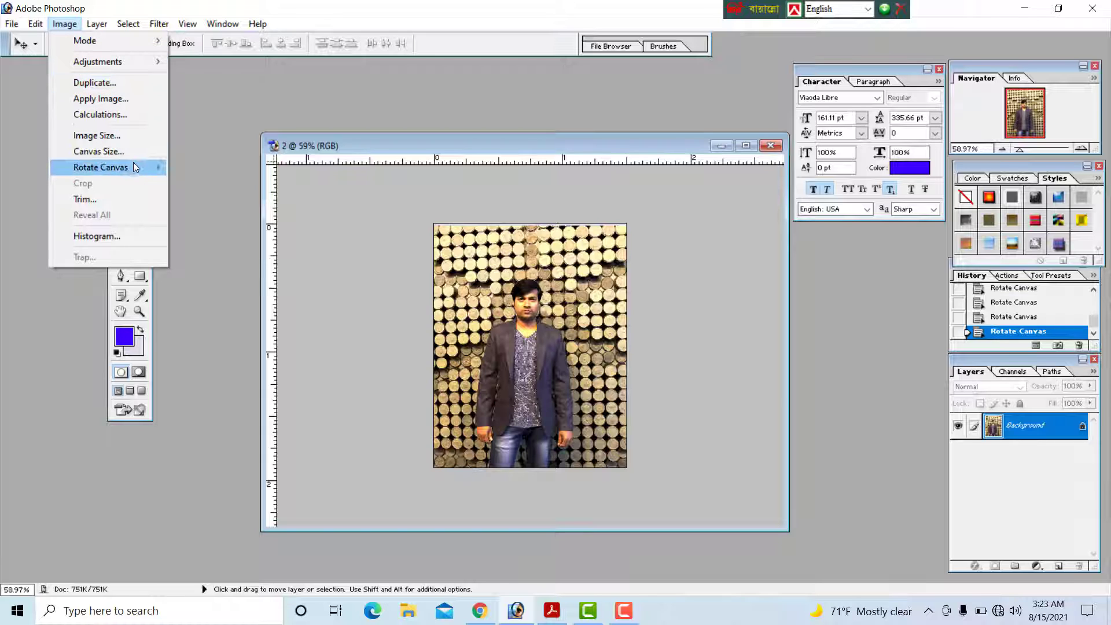
{"action": "mouse_move", "coordinate": [132, 170]}
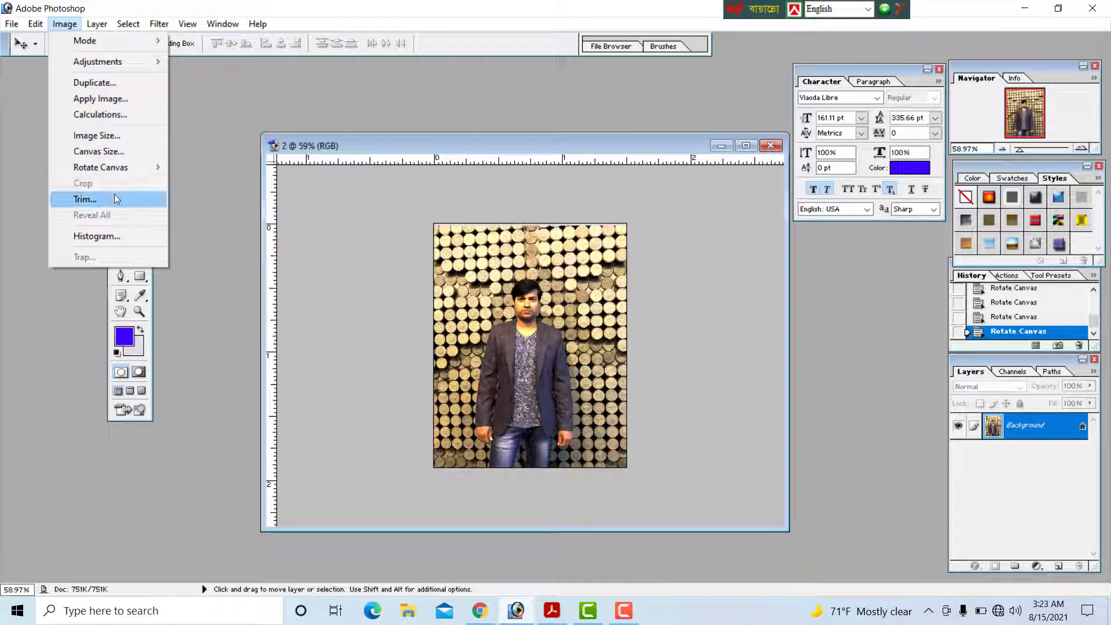
{"action": "left_click", "coordinate": [85, 199]}
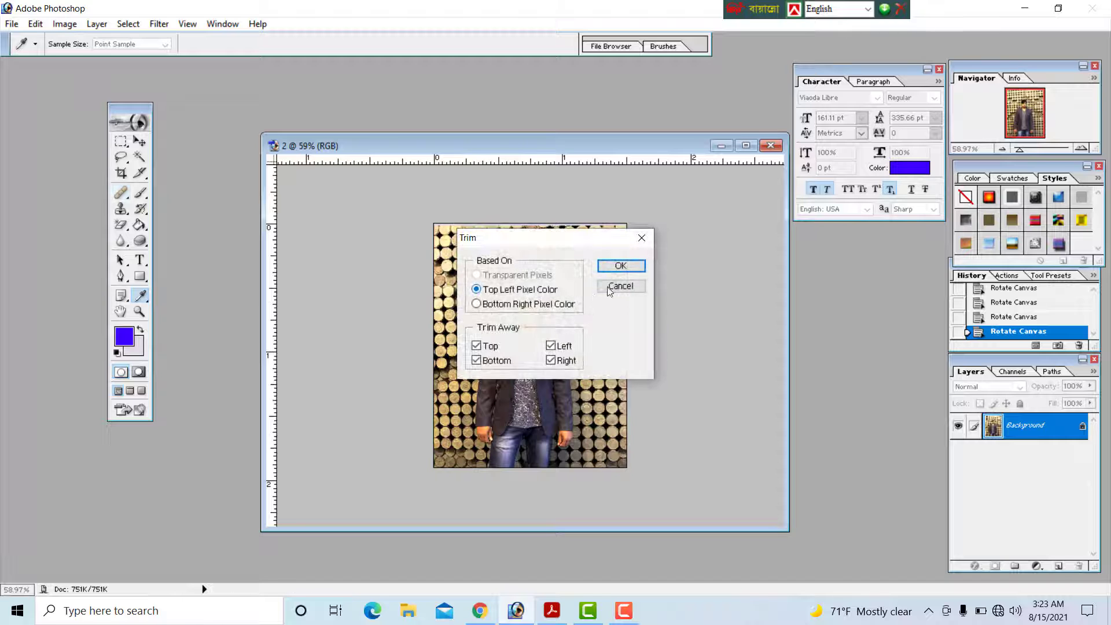
{"action": "left_click", "coordinate": [624, 271]}
{"action": "key", "text": "v"}
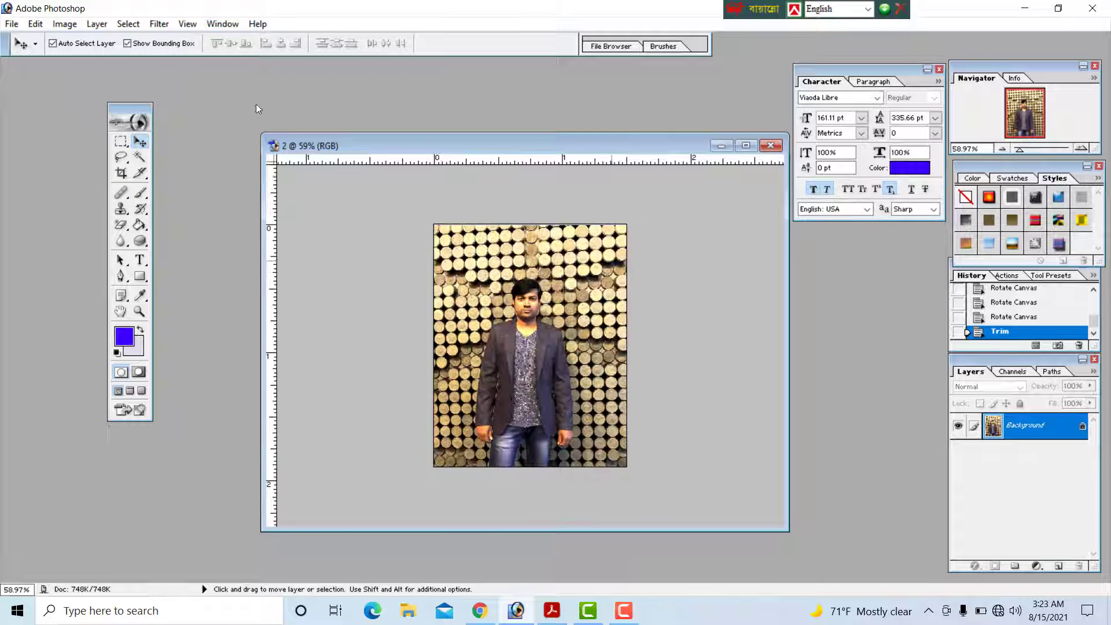
Bring up the list of image commands for the trimmed photo.
{"action": "left_click", "coordinate": [64, 24]}
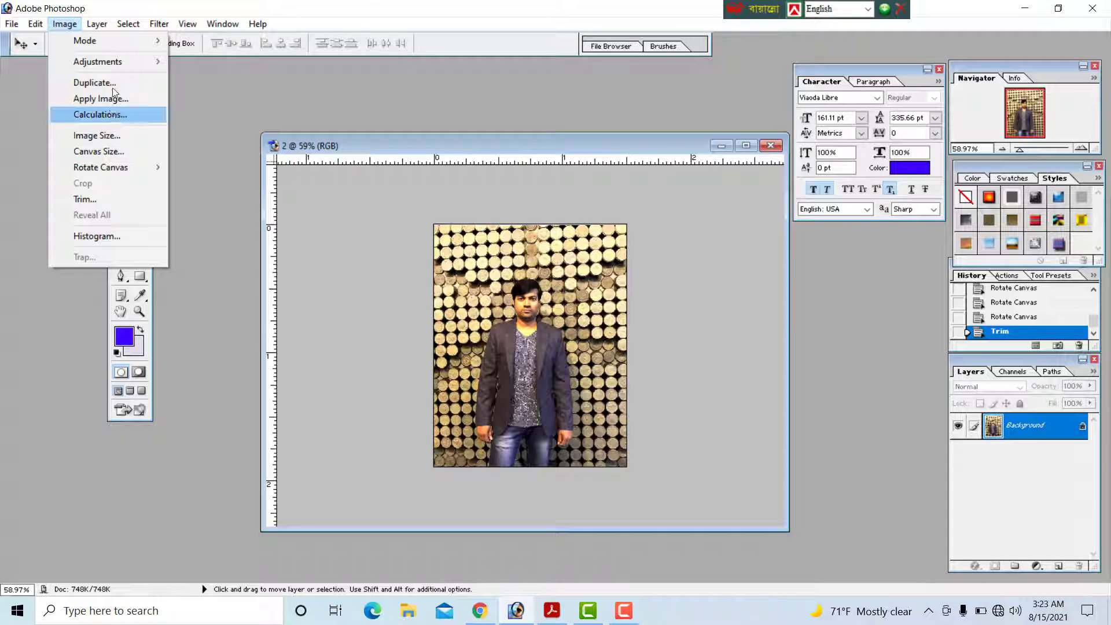